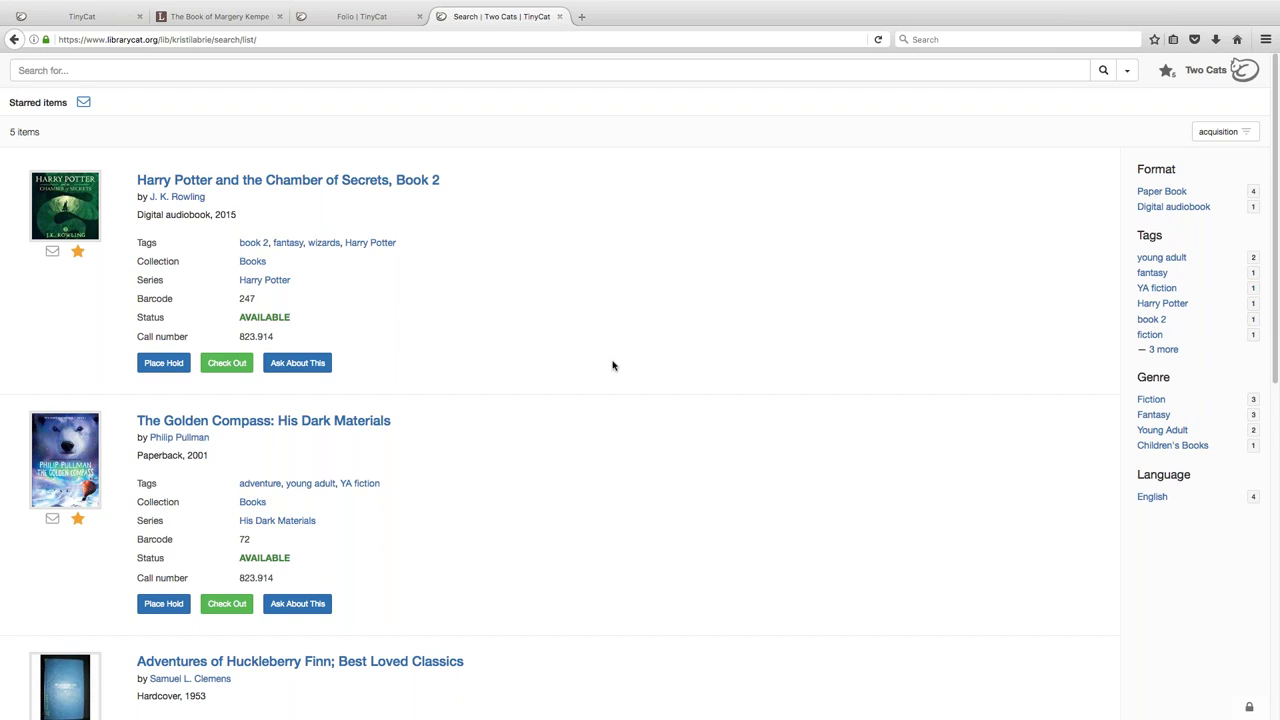
- Search the catalogue for 'adventure', sort results by popularity, and open Chamber of Secrets, Book 2
click(226, 70)
text(adventure)
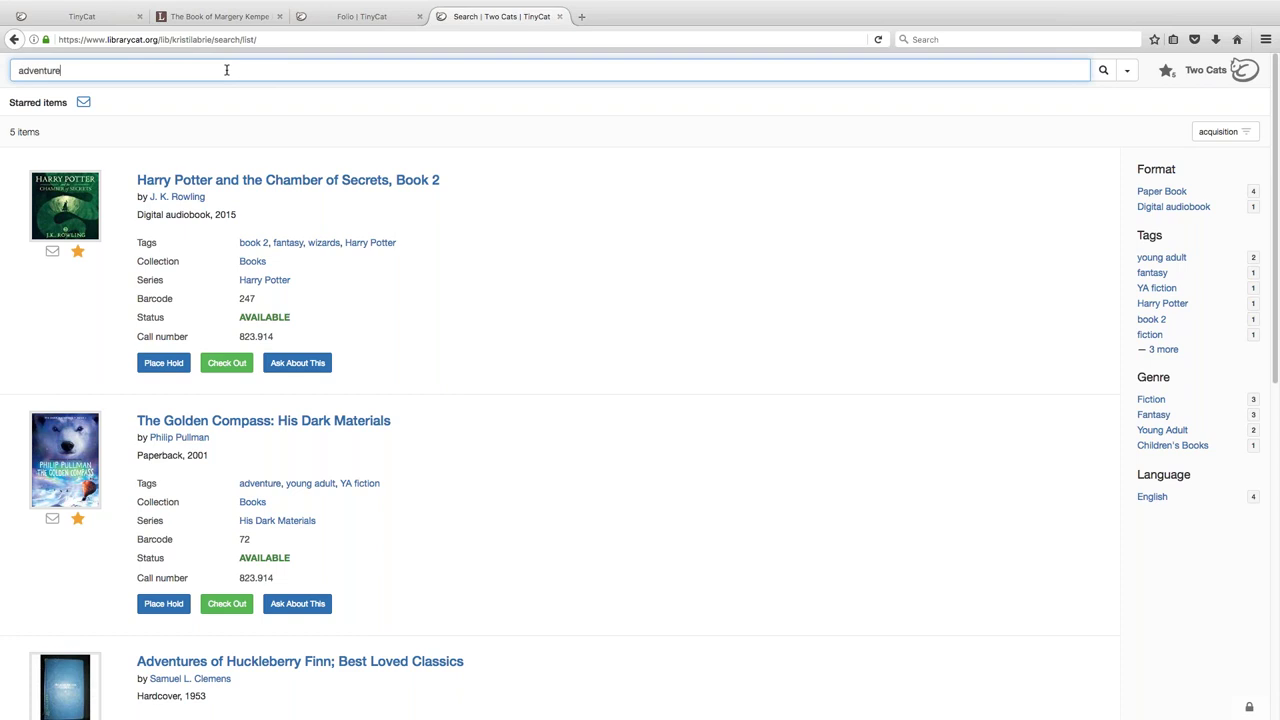
key(Return)
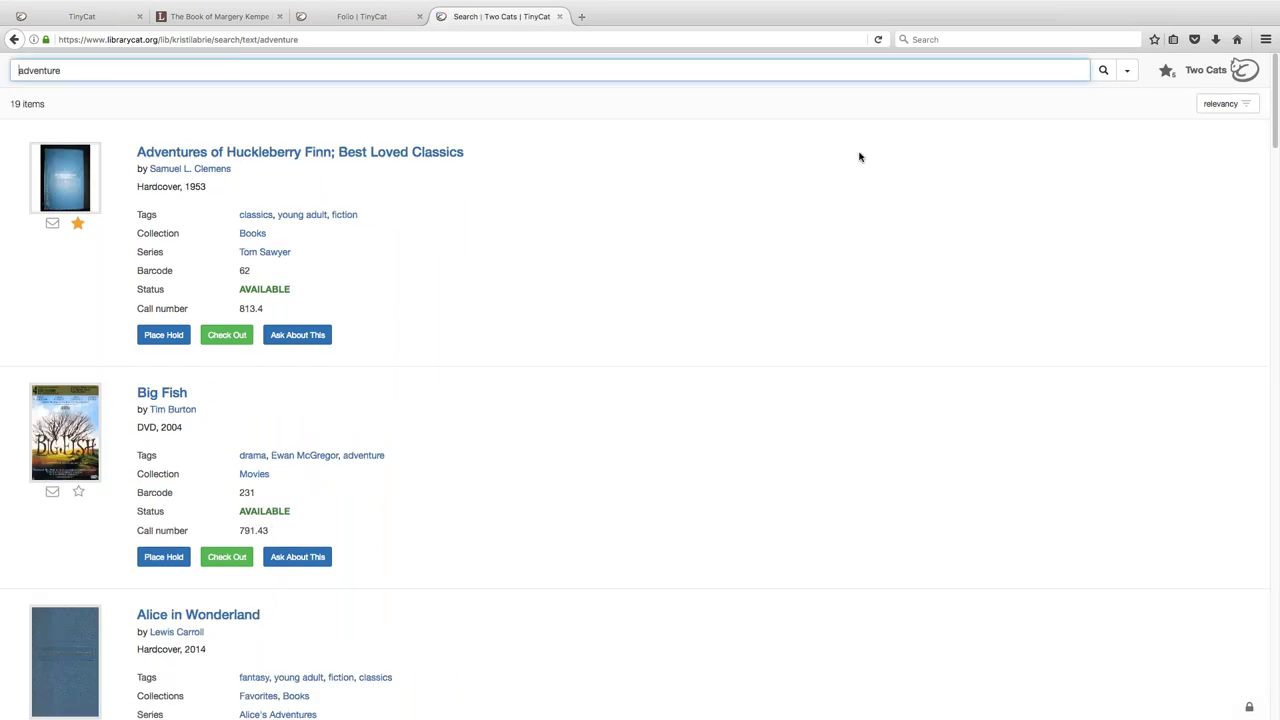
click(1225, 108)
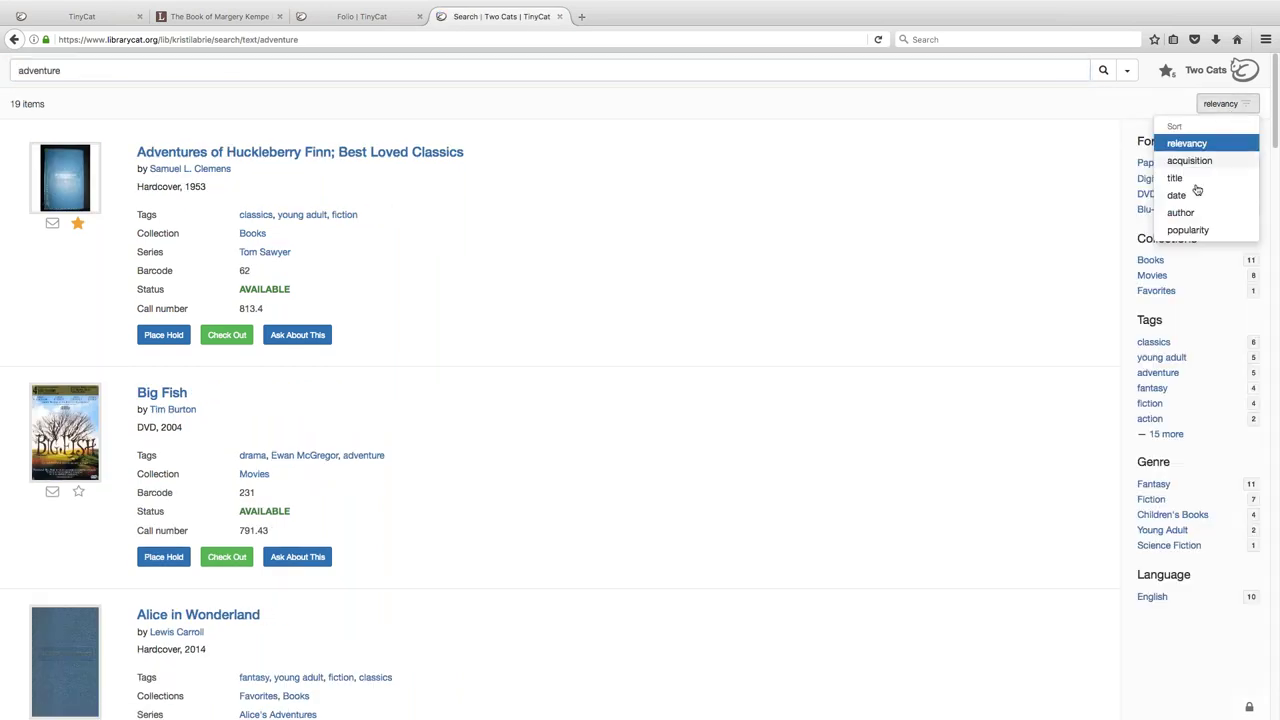
click(1188, 228)
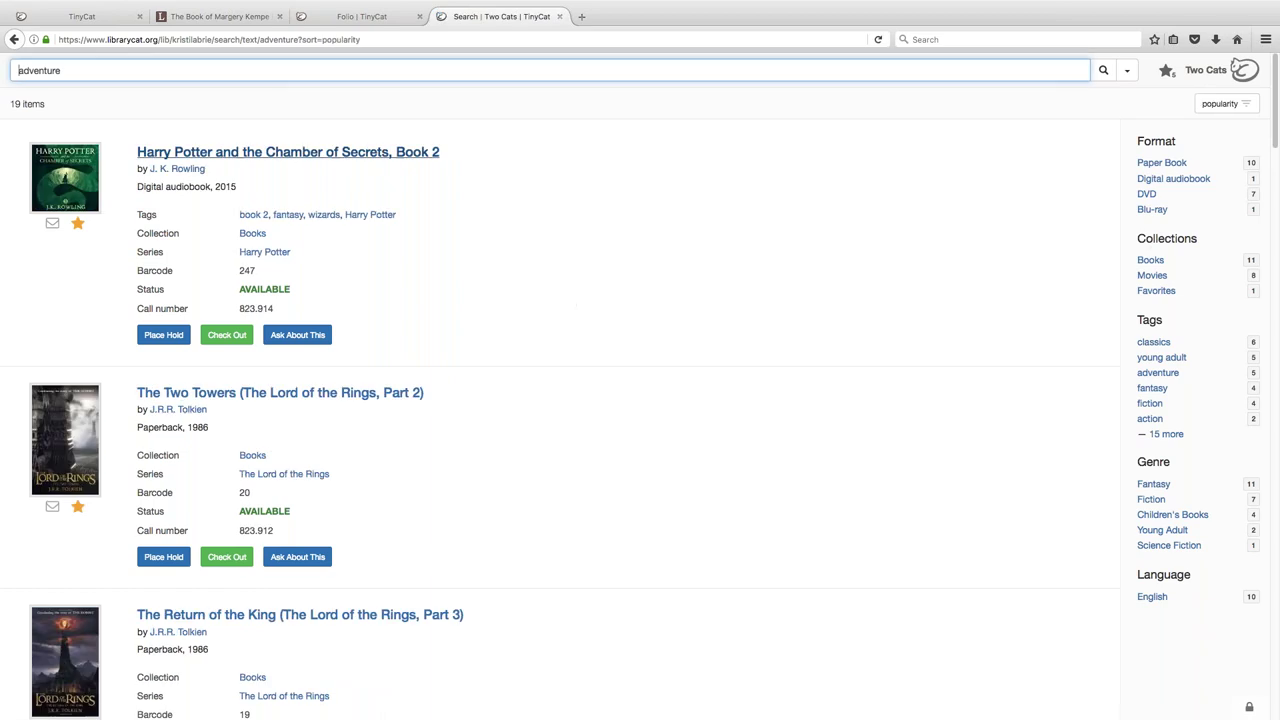
click(310, 153)
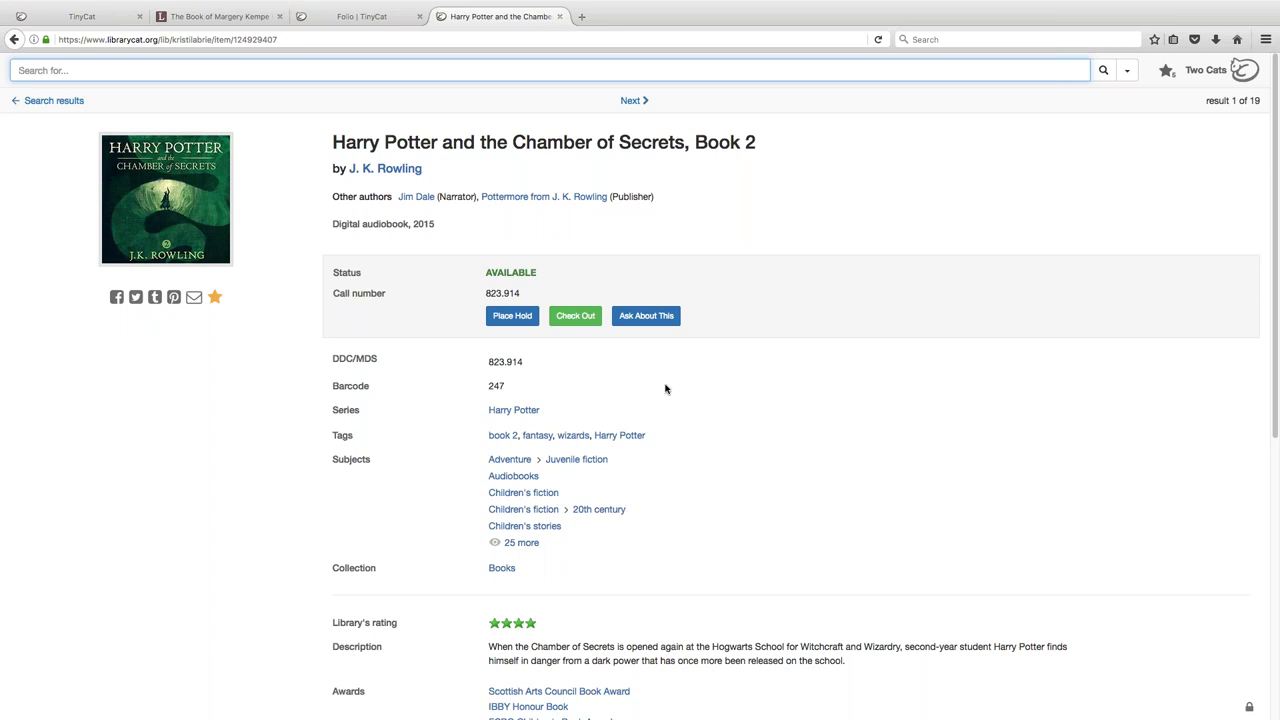
scroll(665, 389, down, 1)
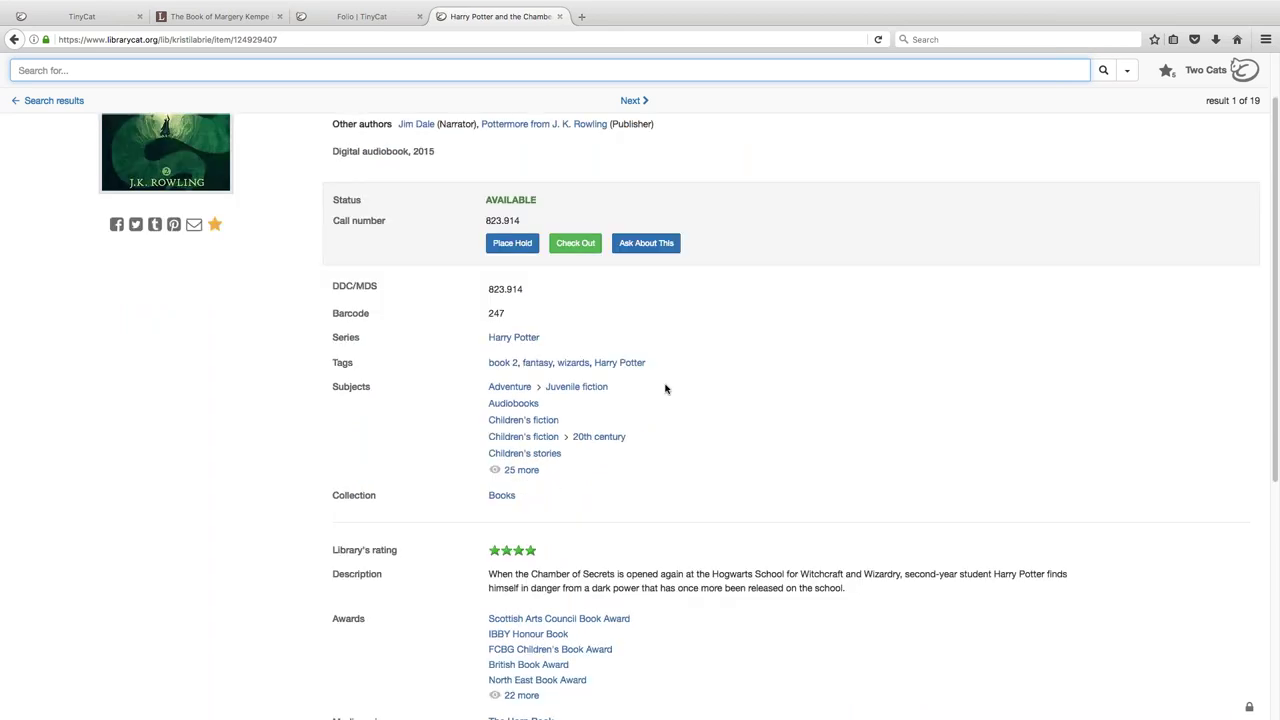
scroll(665, 389, down, 2)
key(super+r)
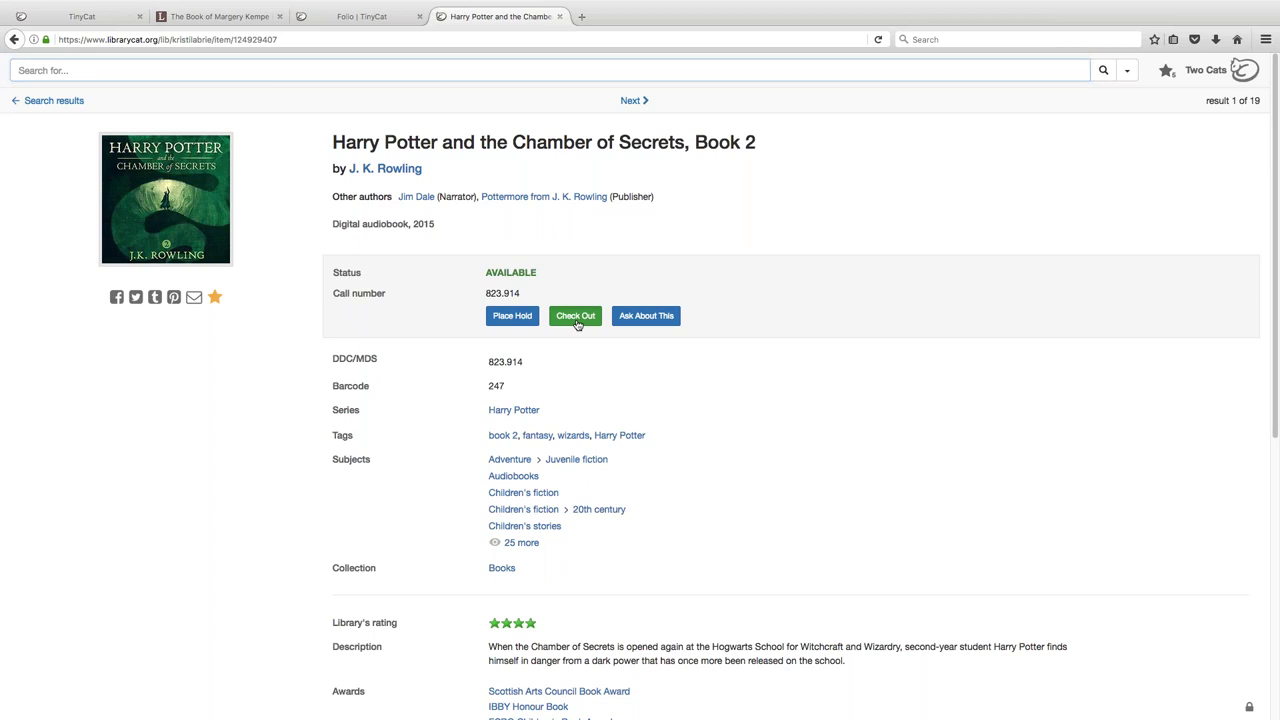
- Start checking out the book and enter the checkout password
click(577, 322)
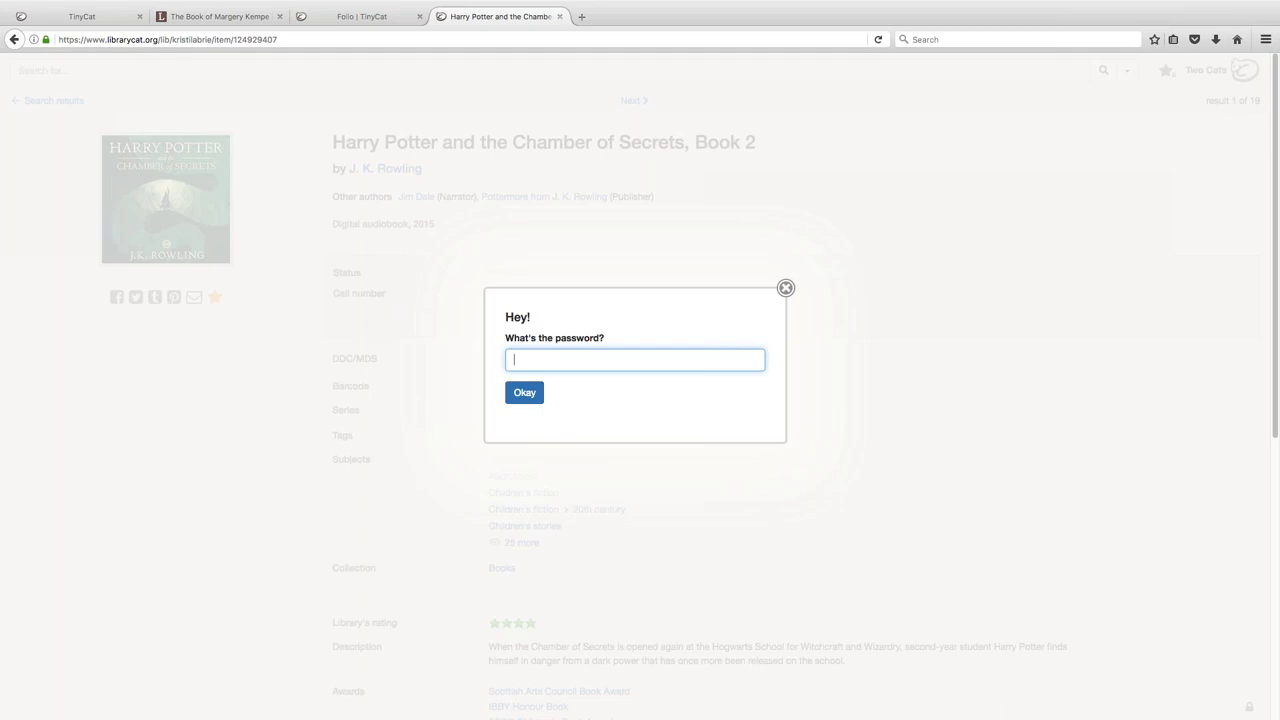
key(Return)
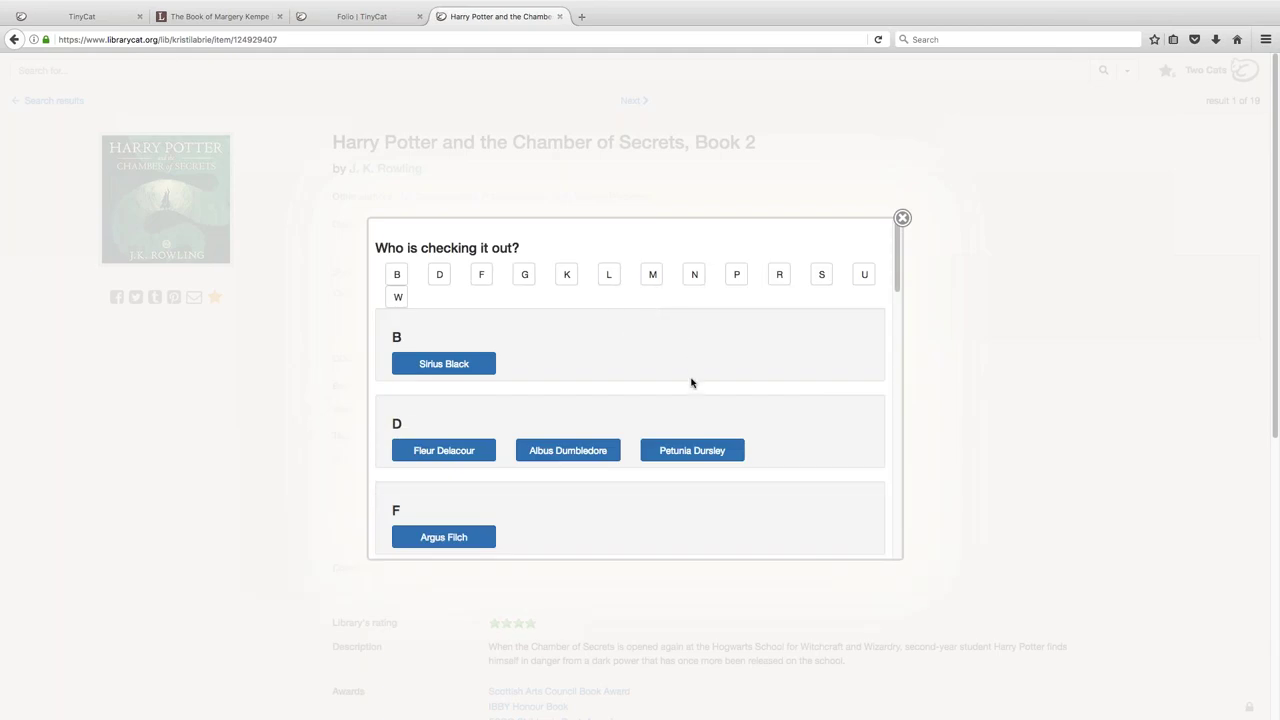
- Pick the borrowing patron from the name list and confirm the checkout
scroll(690, 375, down, 5)
scroll(692, 384, down, 5)
scroll(630, 390, down, 5)
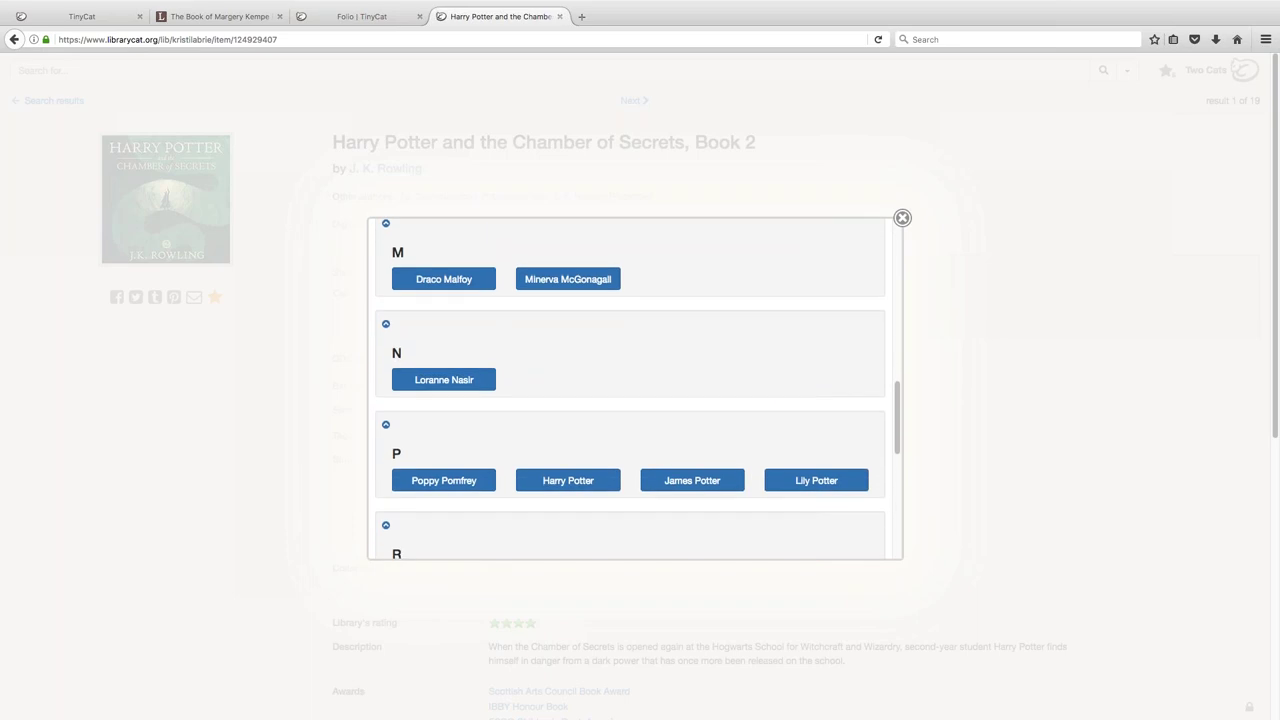
scroll(630, 390, down, 3)
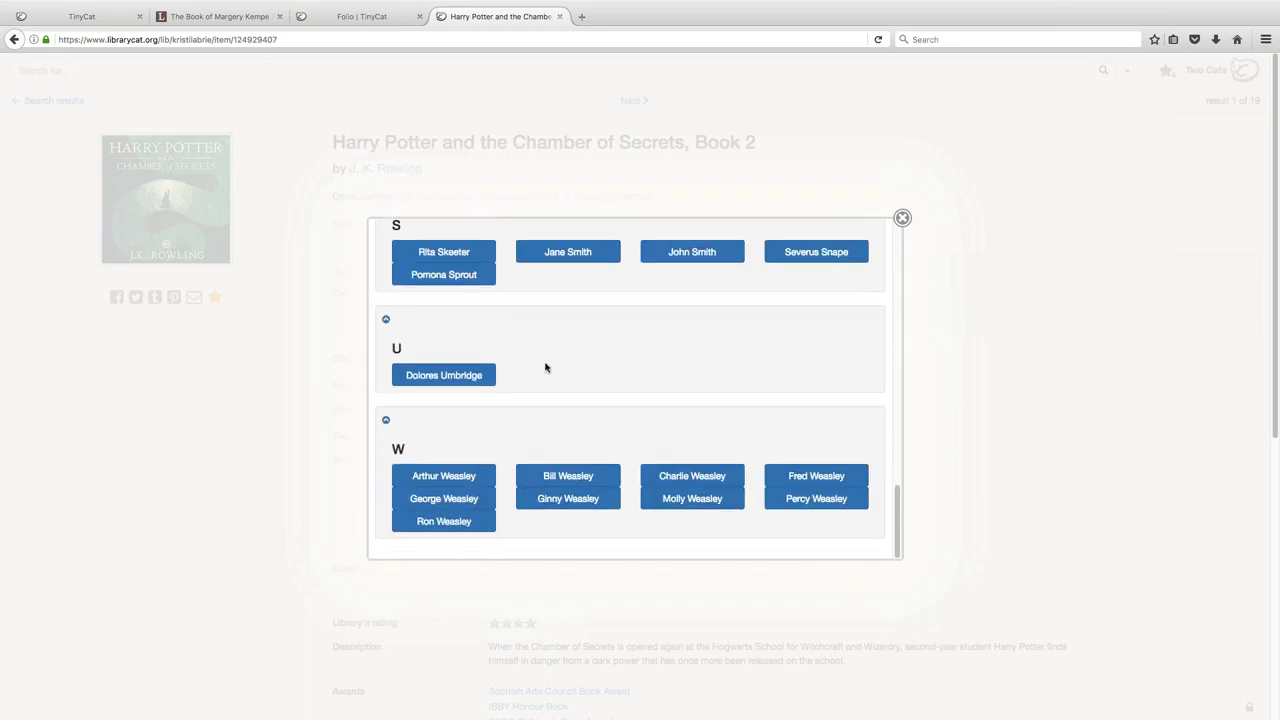
click(567, 477)
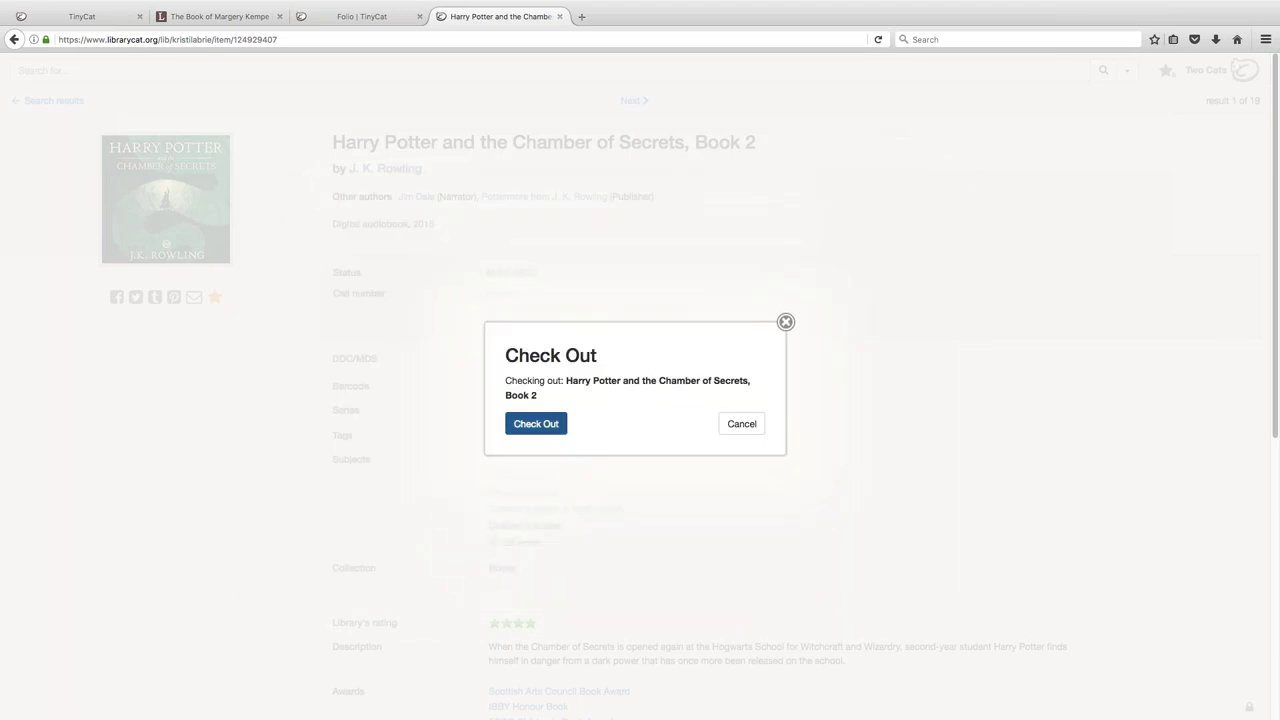
click(548, 425)
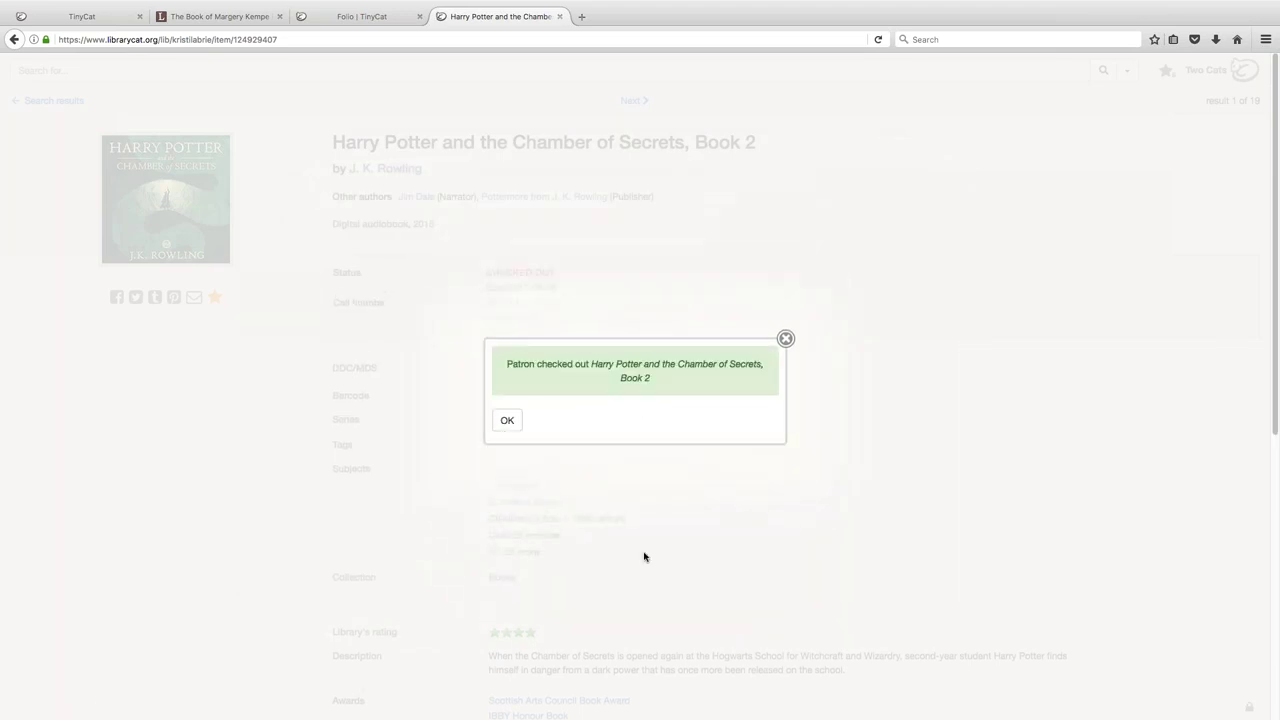
click(507, 421)
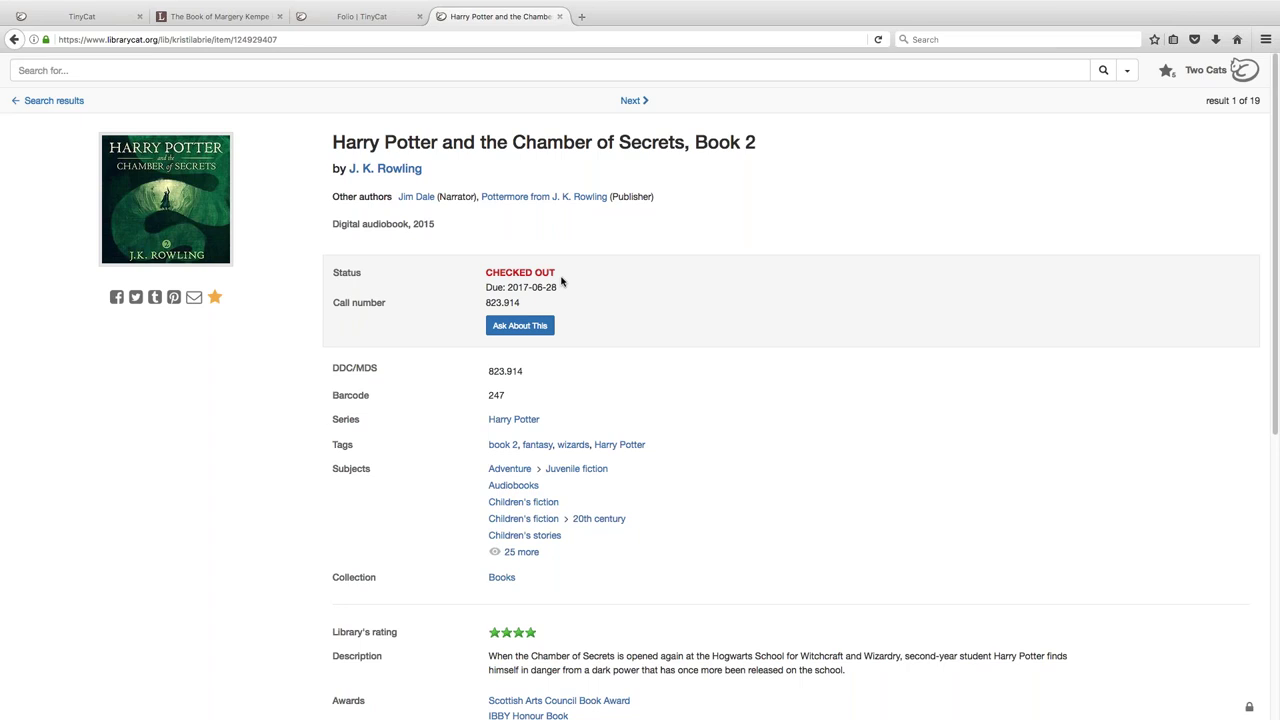
- Acknowledge the checkout dialog so the record shows CHECKED OUT, due 2017-06-28
click(520, 326)
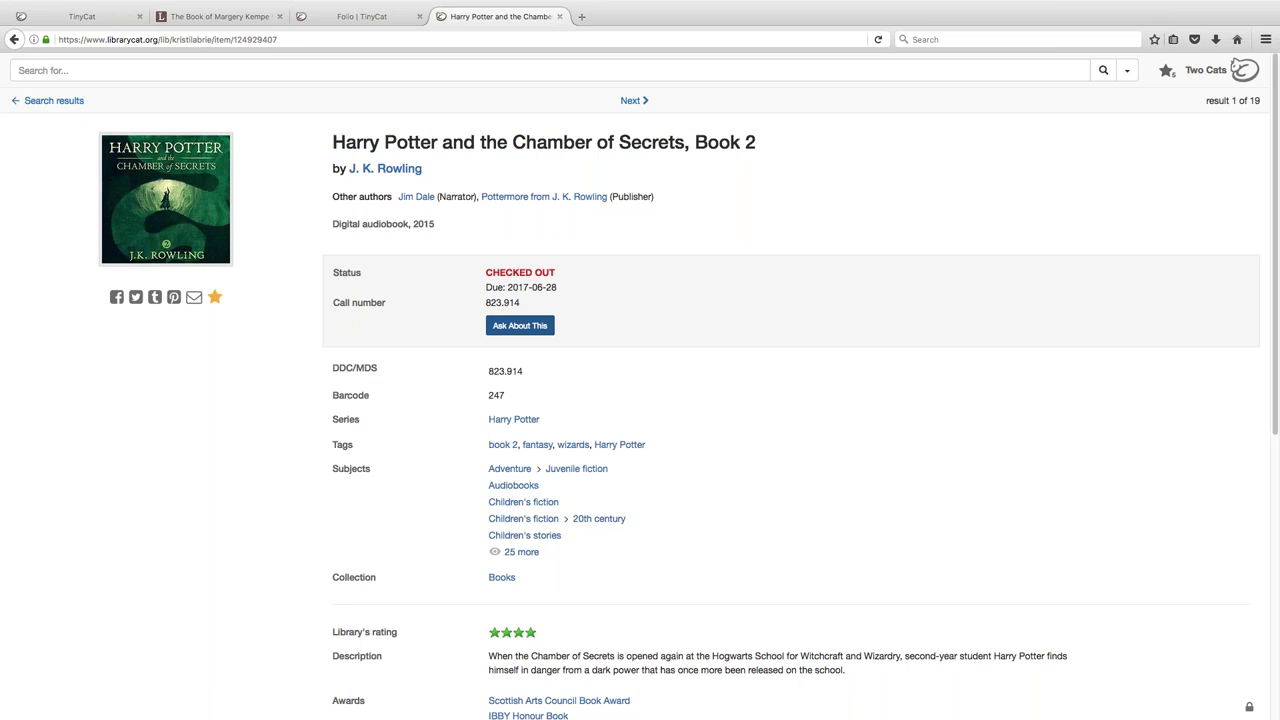
- Open the Ask About This form for the Chamber of Secrets record
click(522, 330)
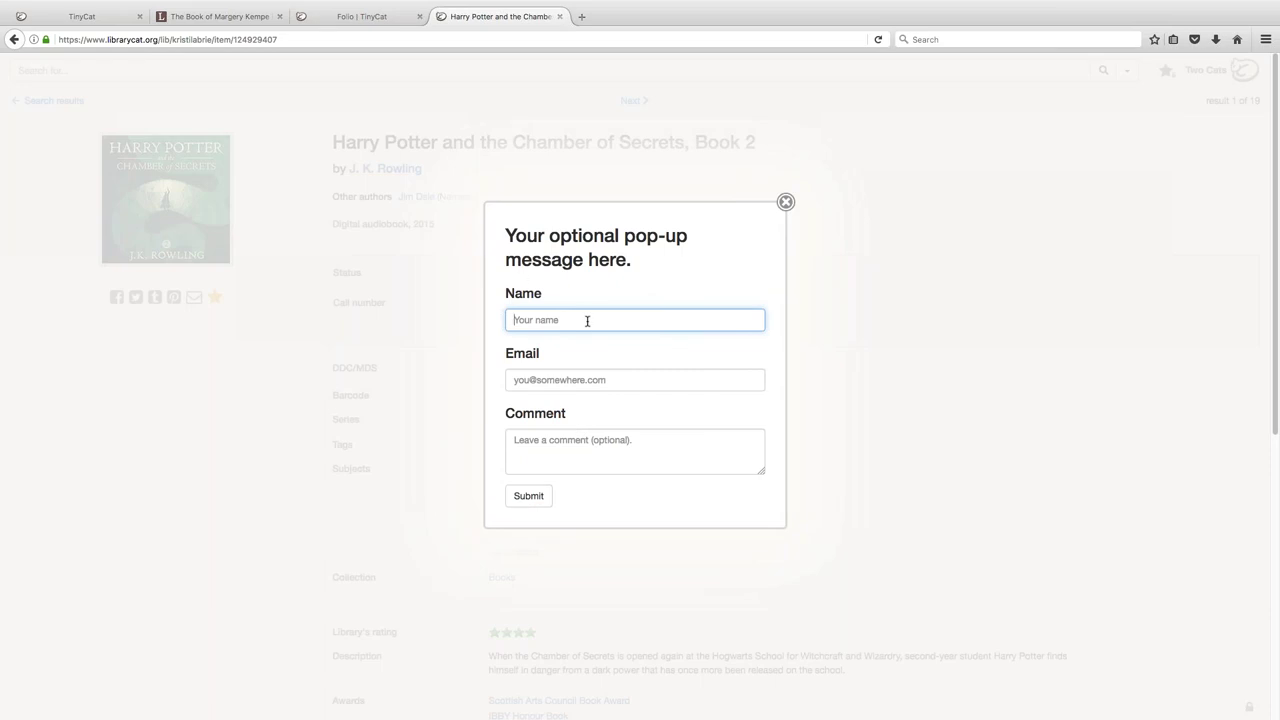
drag(506, 237, 650, 268)
click(650, 268)
- Enter the requester's name, e-mail and comment 'I want to check this out.', then submit
key(Tab)
text(Kristi)
key(Tab)
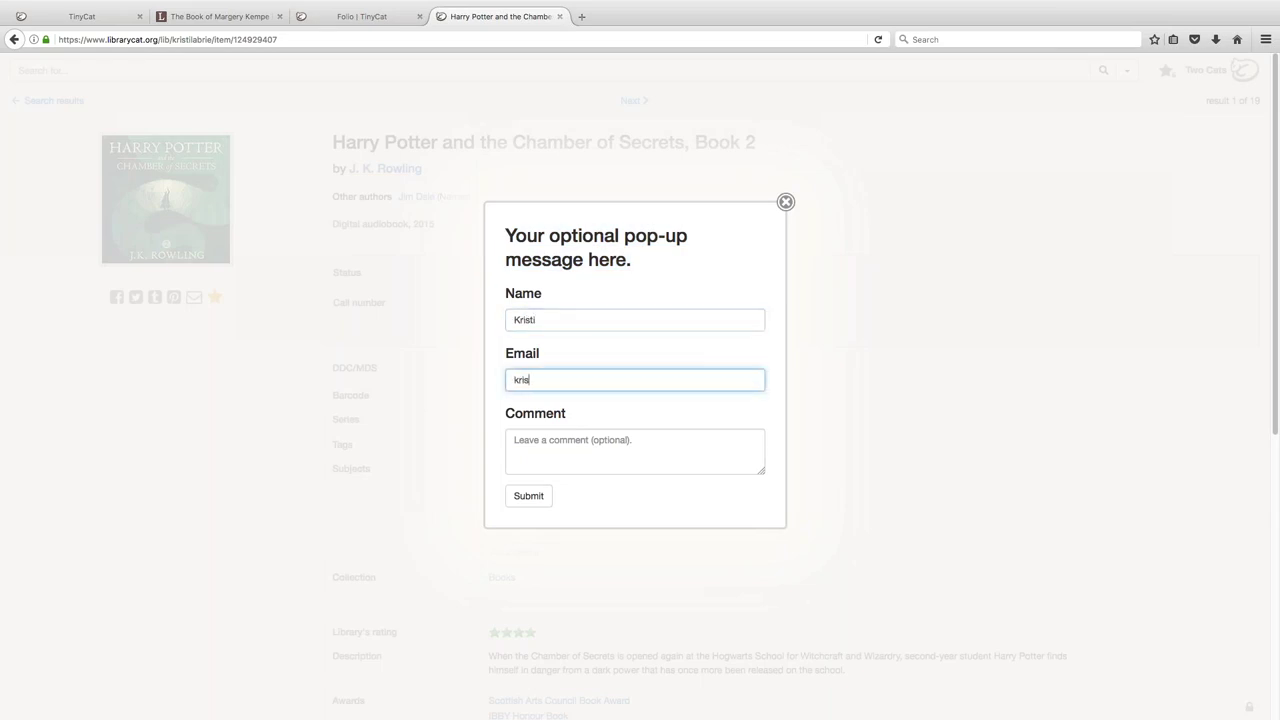
key(Tab)
text(I)
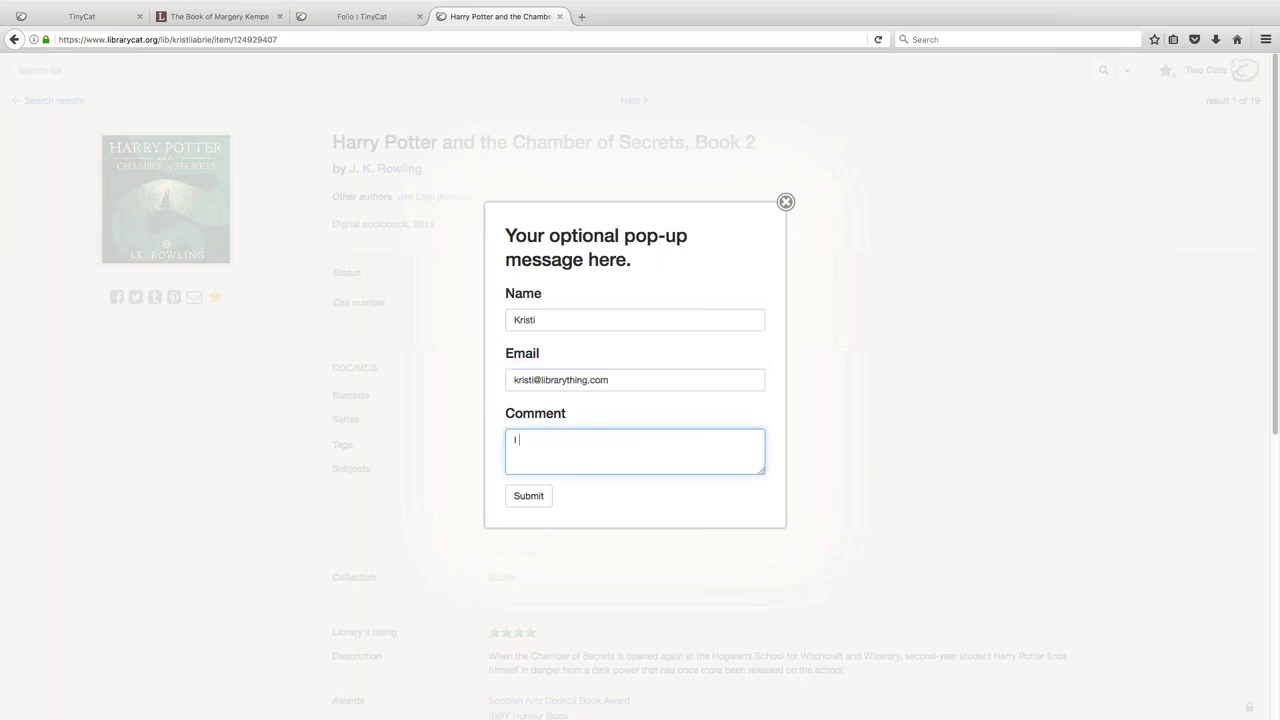
text( want to check this out.)
click(528, 495)
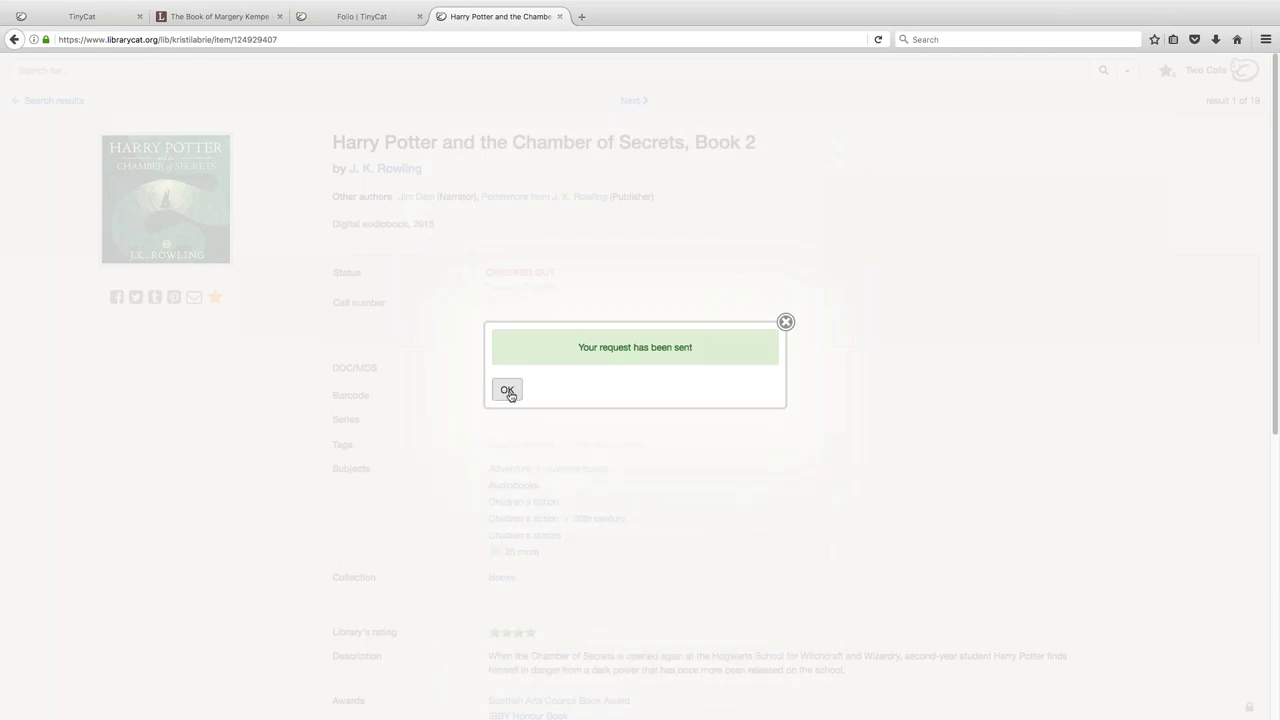
click(508, 390)
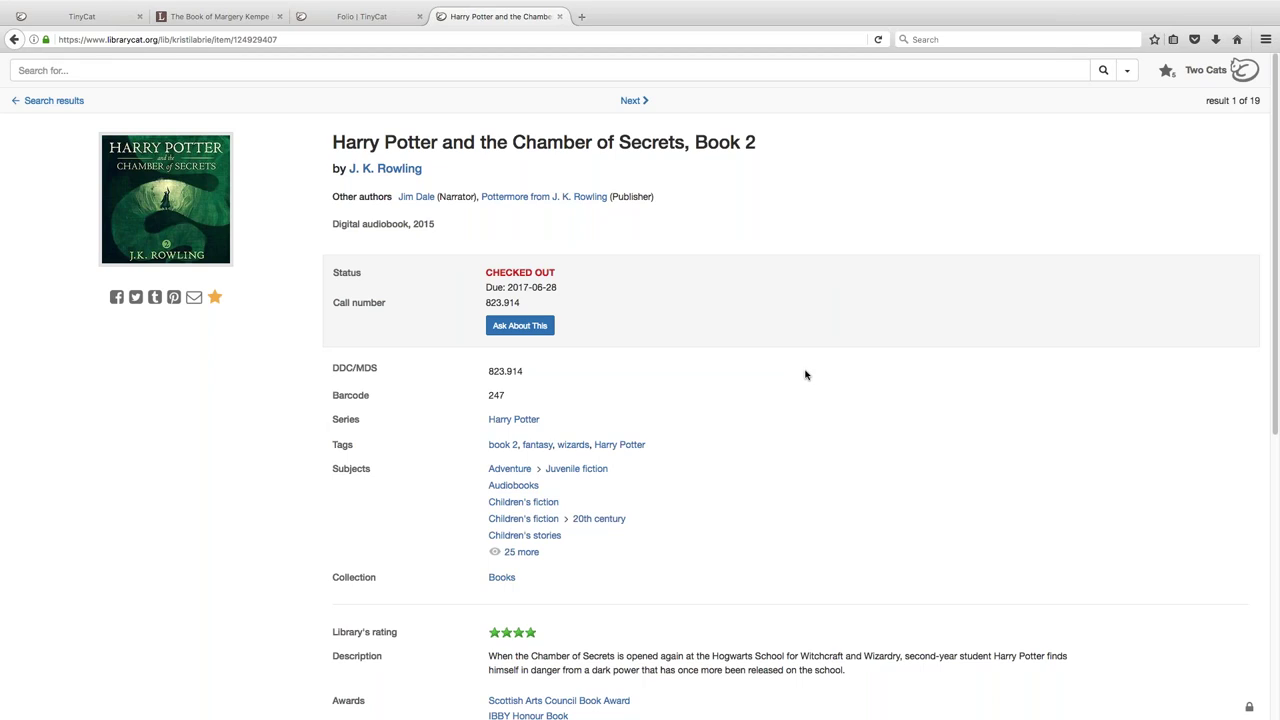
- Scroll down through the record's details, awards and reviews, then back to the top
scroll(806, 375, down, 5)
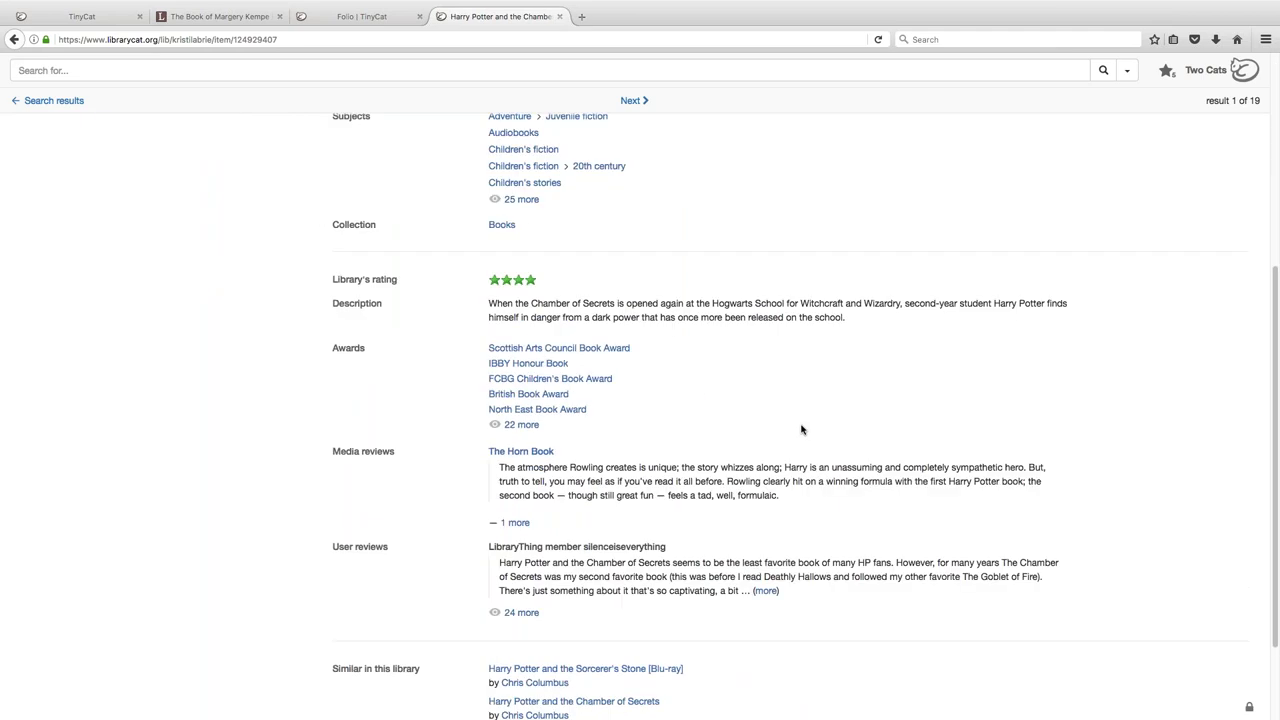
scroll(801, 429, down, 2)
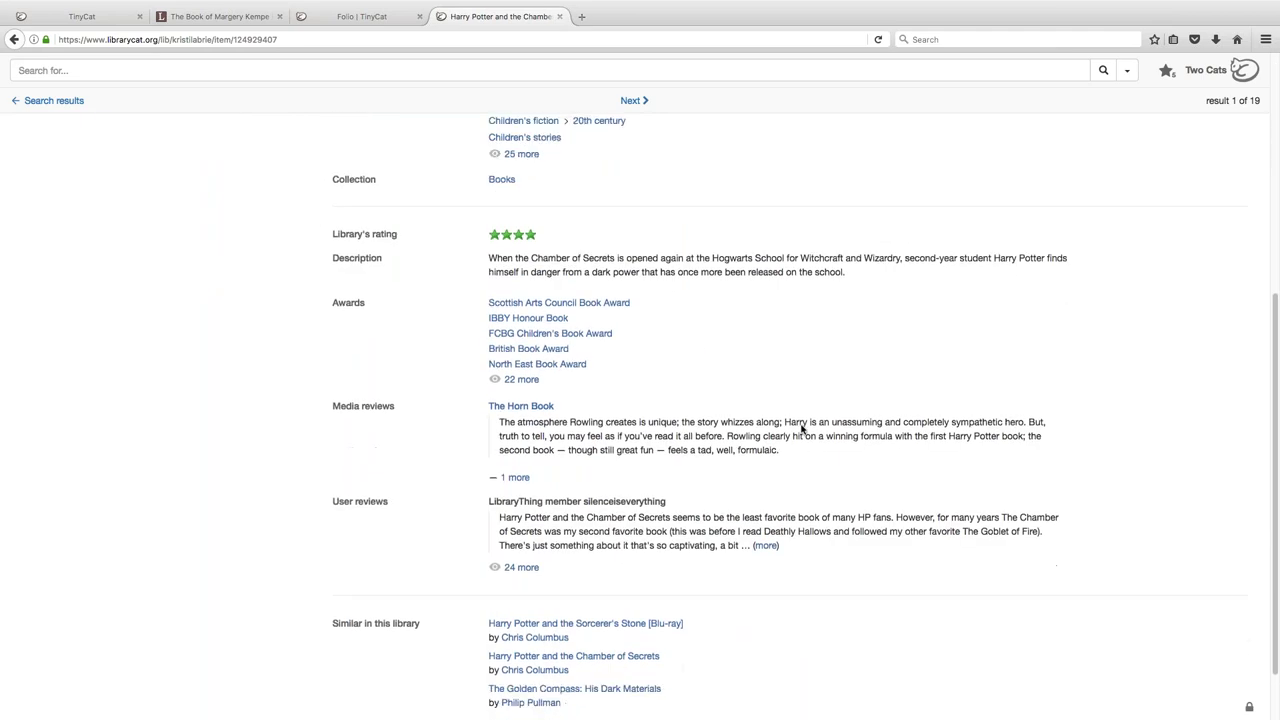
scroll(803, 432, up, 1)
scroll(803, 432, up, 6)
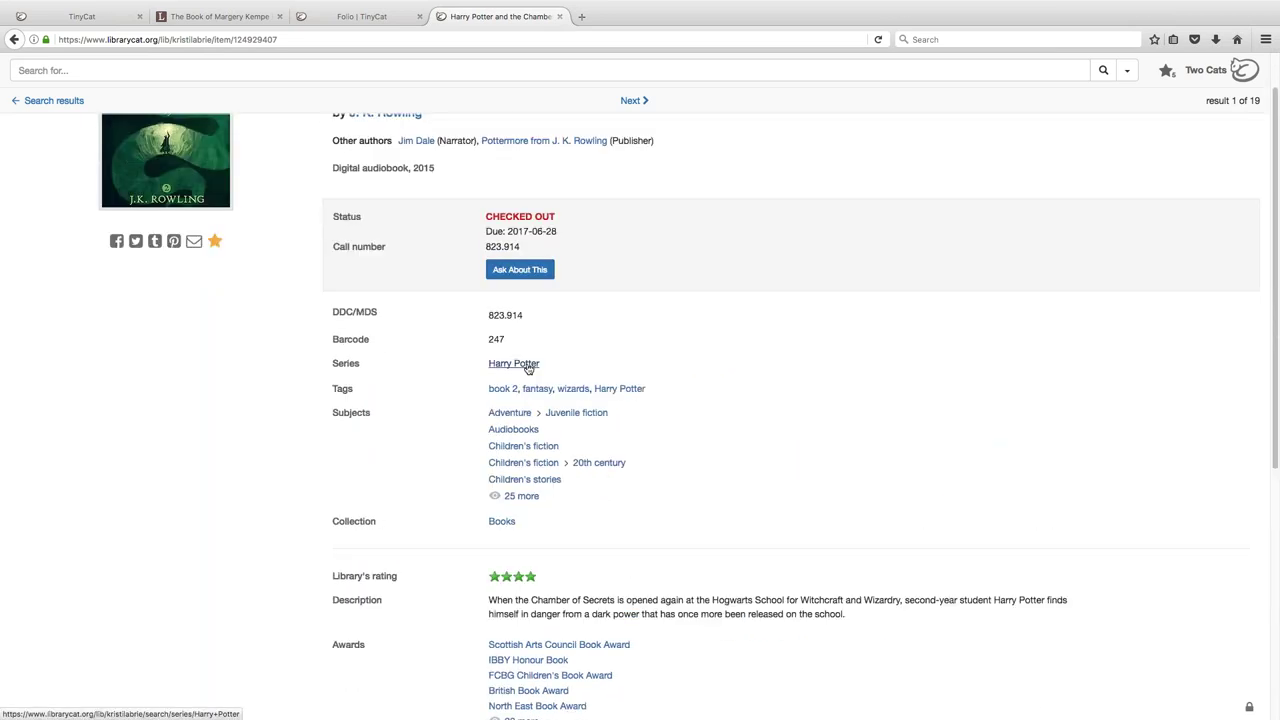
- List the Harry Potter series items and open the Sorcerer's Stone, Book 1 record
click(528, 366)
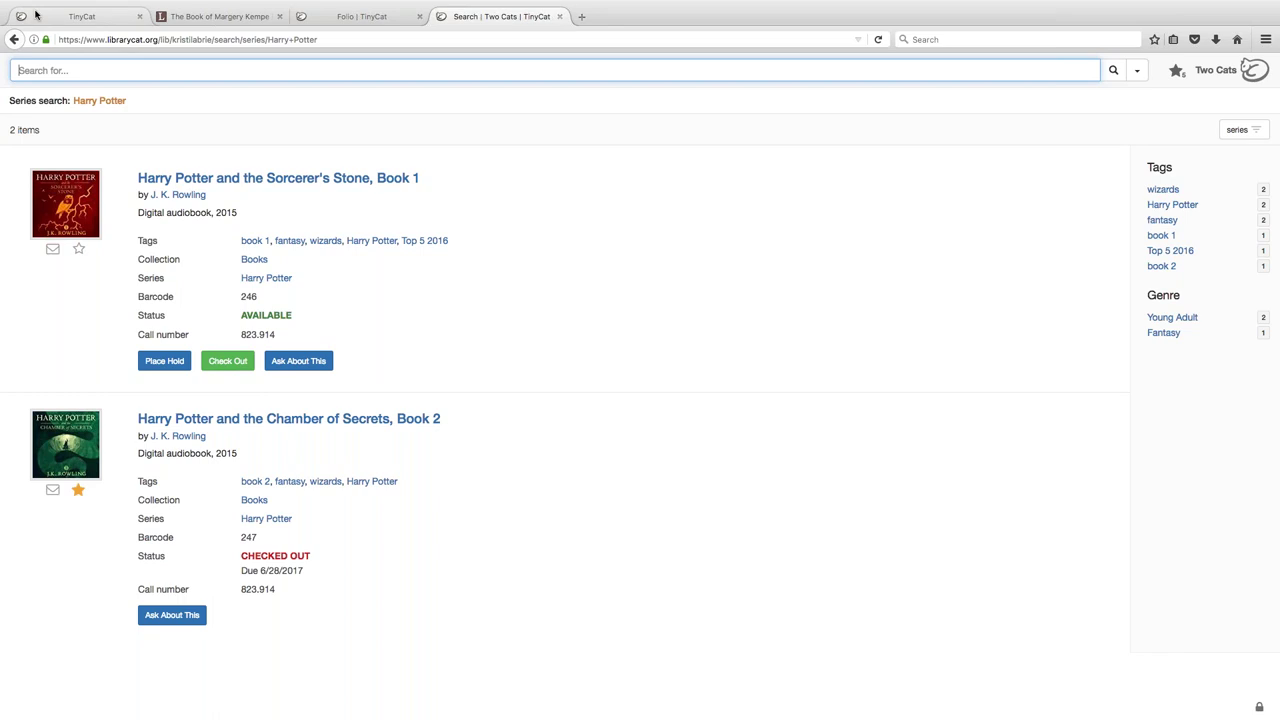
mouse_move(31, 10)
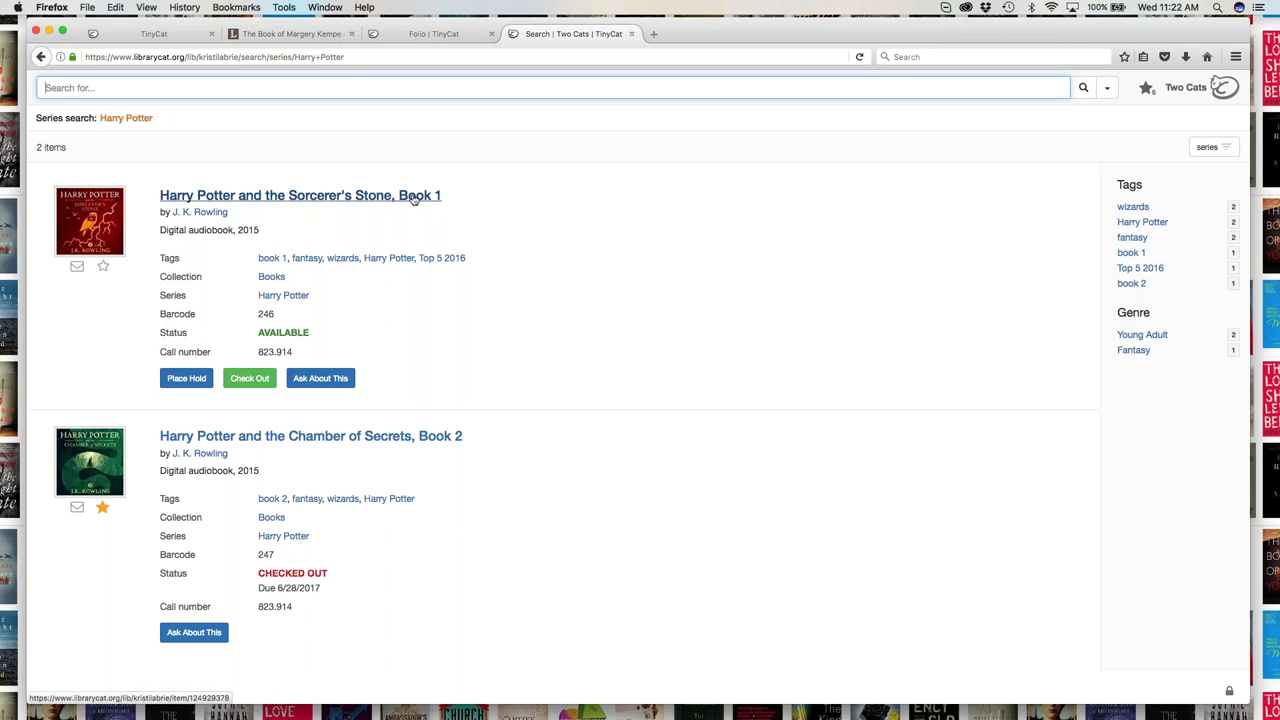
click(413, 197)
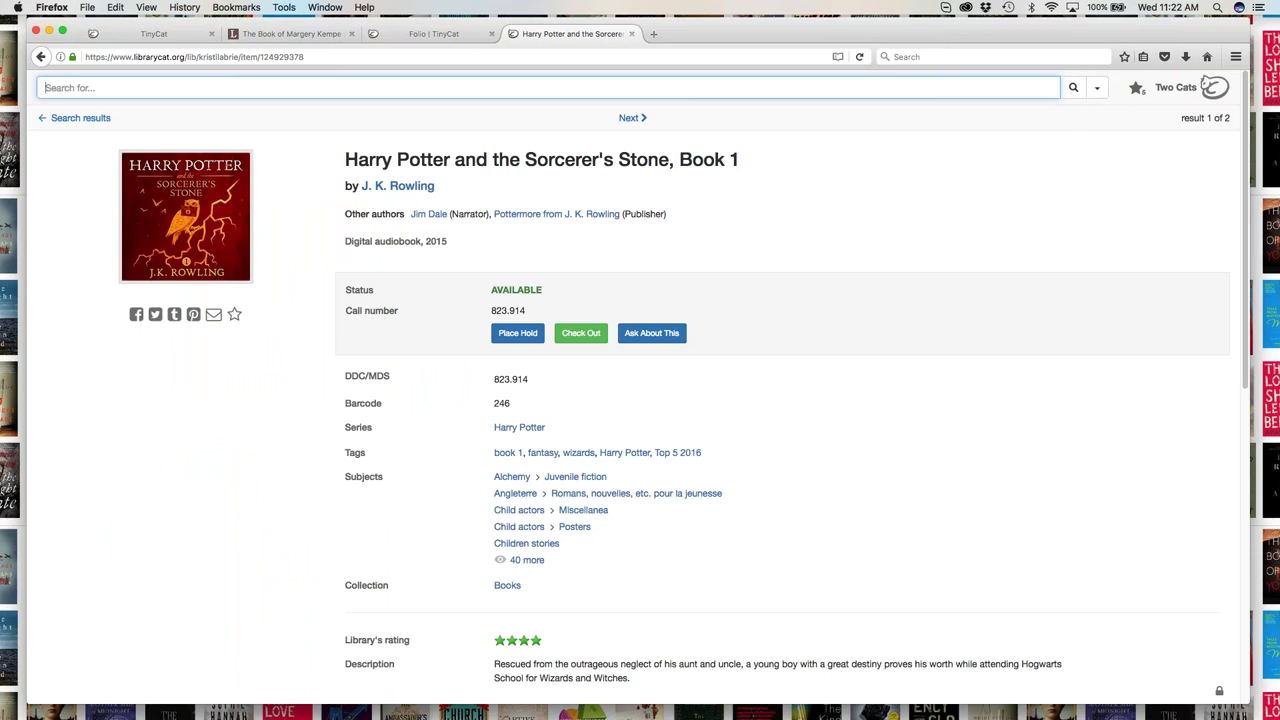
- On Advanced Search, inspect the AND/OR, field, collection, language and media dropdowns, leaving them on Any
click(1099, 89)
click(1052, 113)
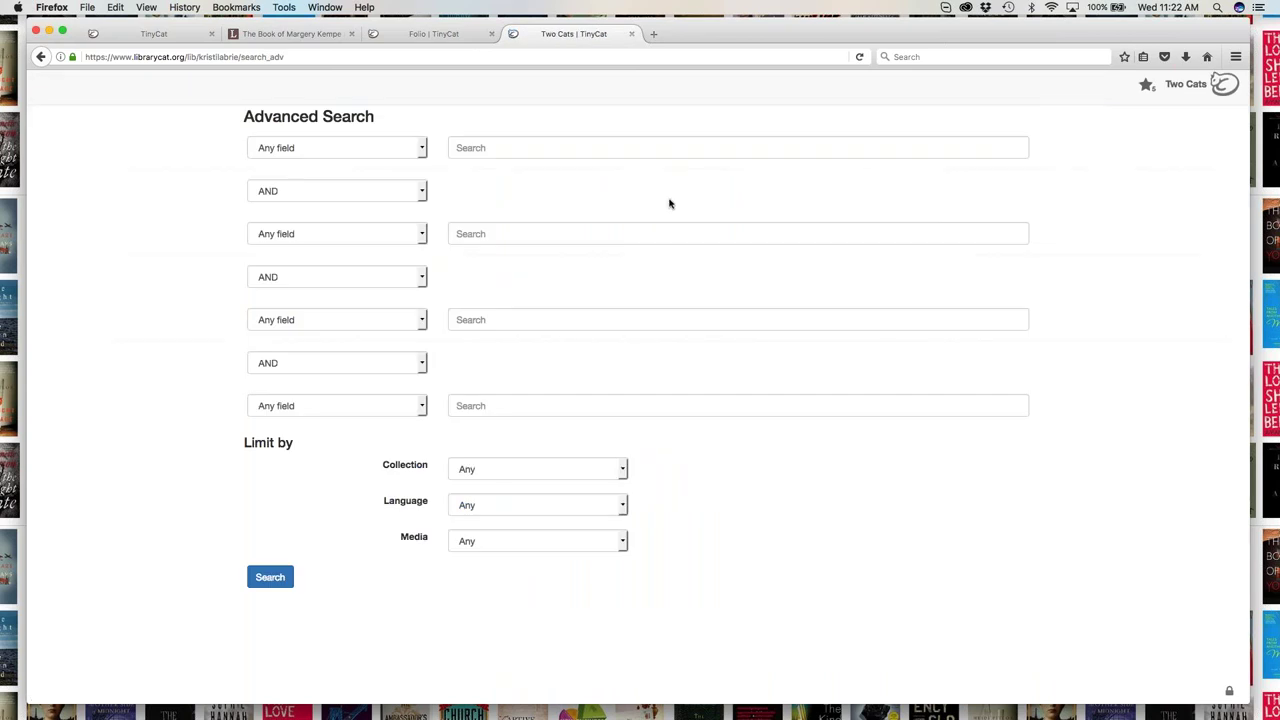
click(410, 196)
click(413, 152)
click(408, 150)
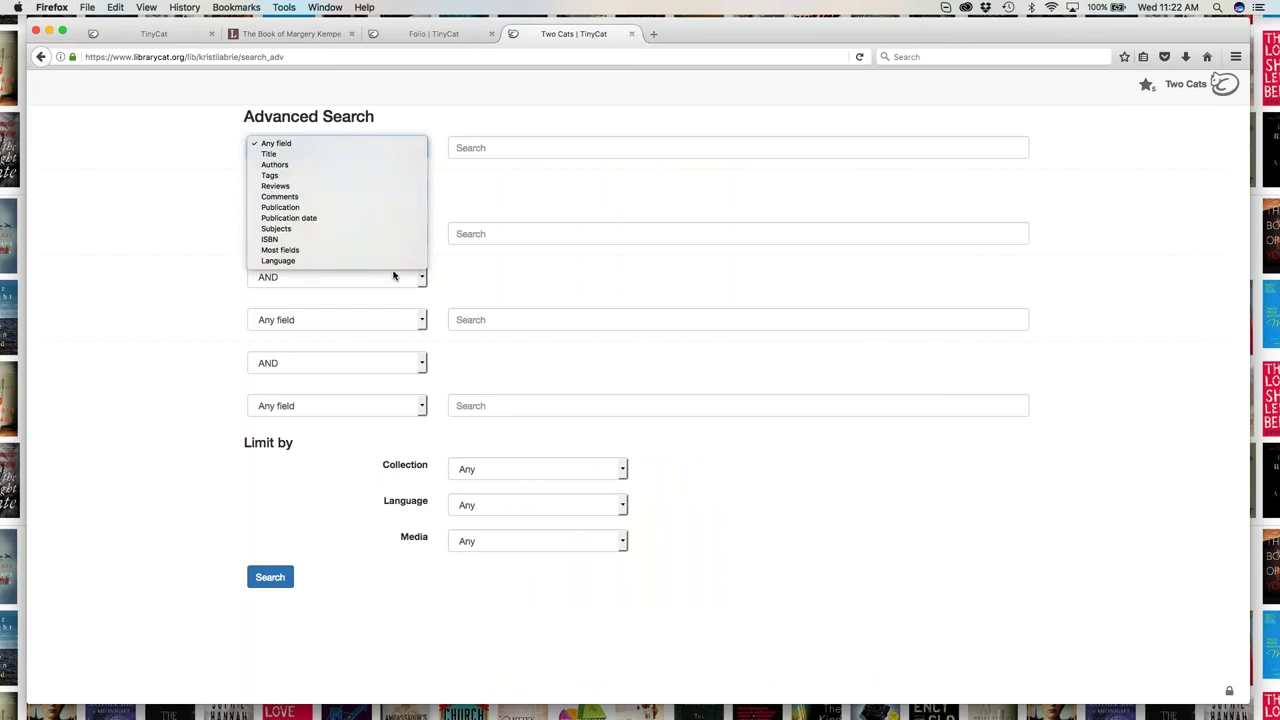
click(500, 473)
click(500, 473)
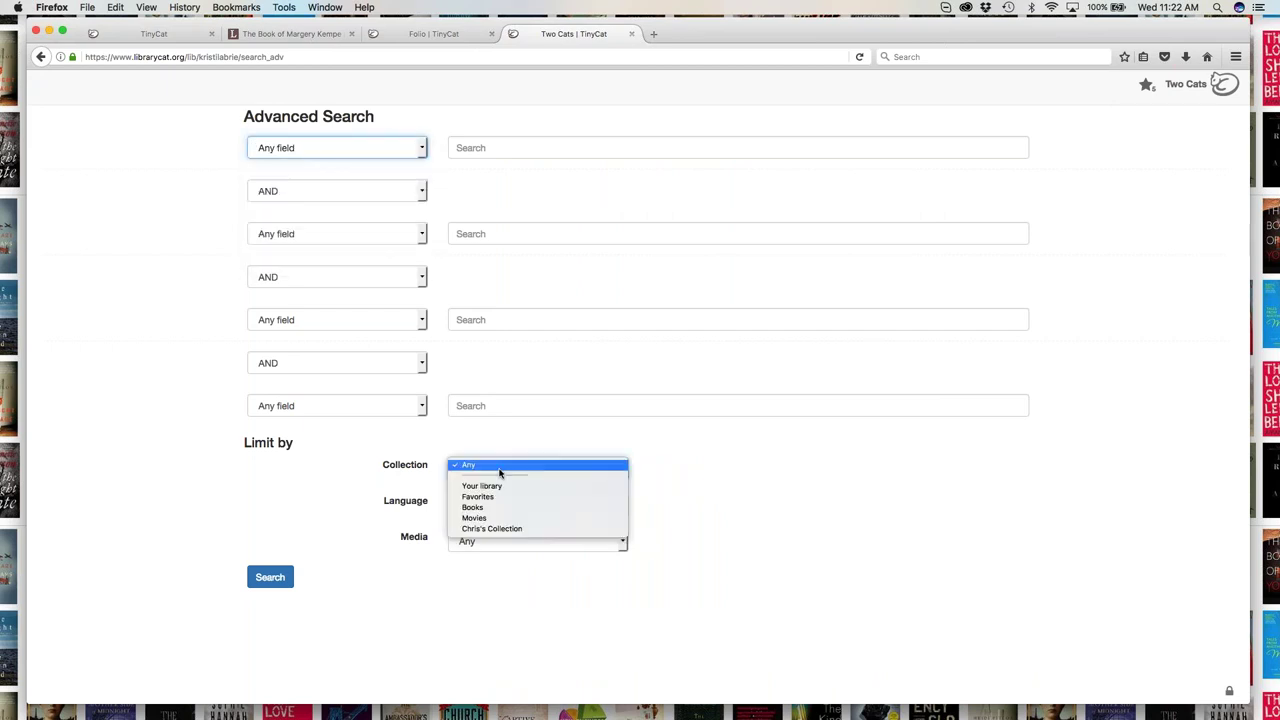
click(668, 496)
click(606, 510)
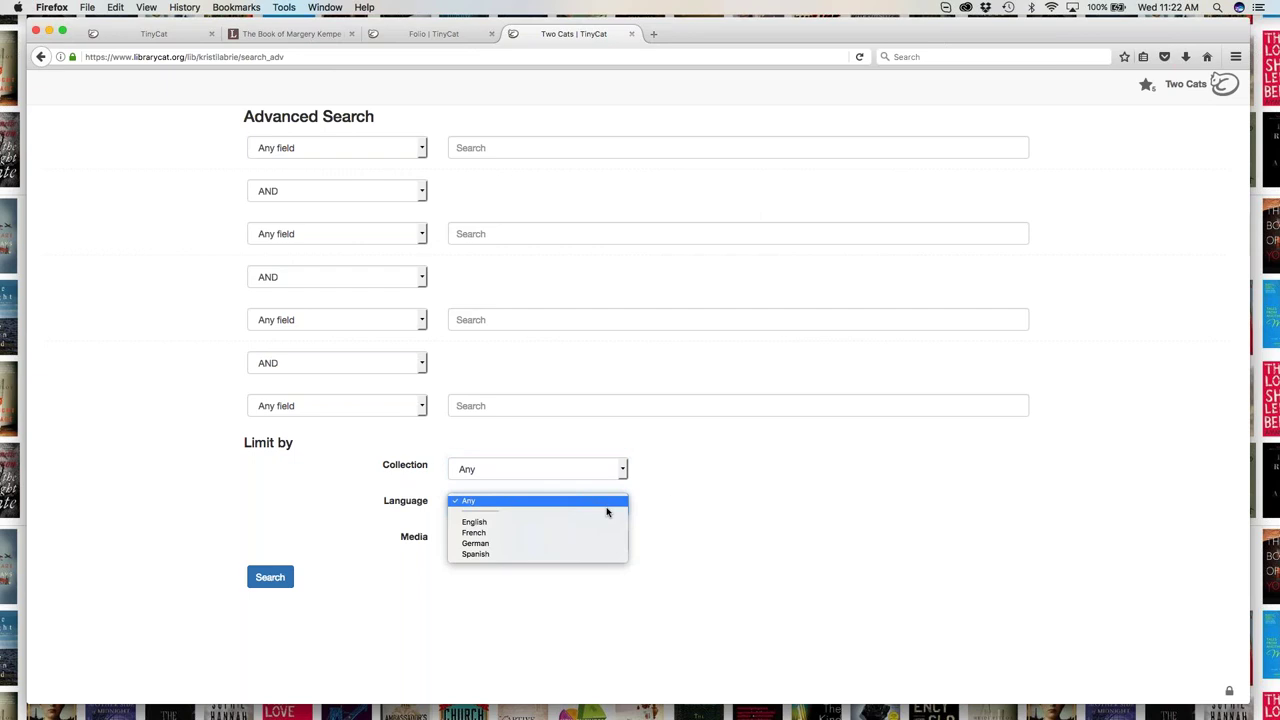
click(651, 508)
click(598, 544)
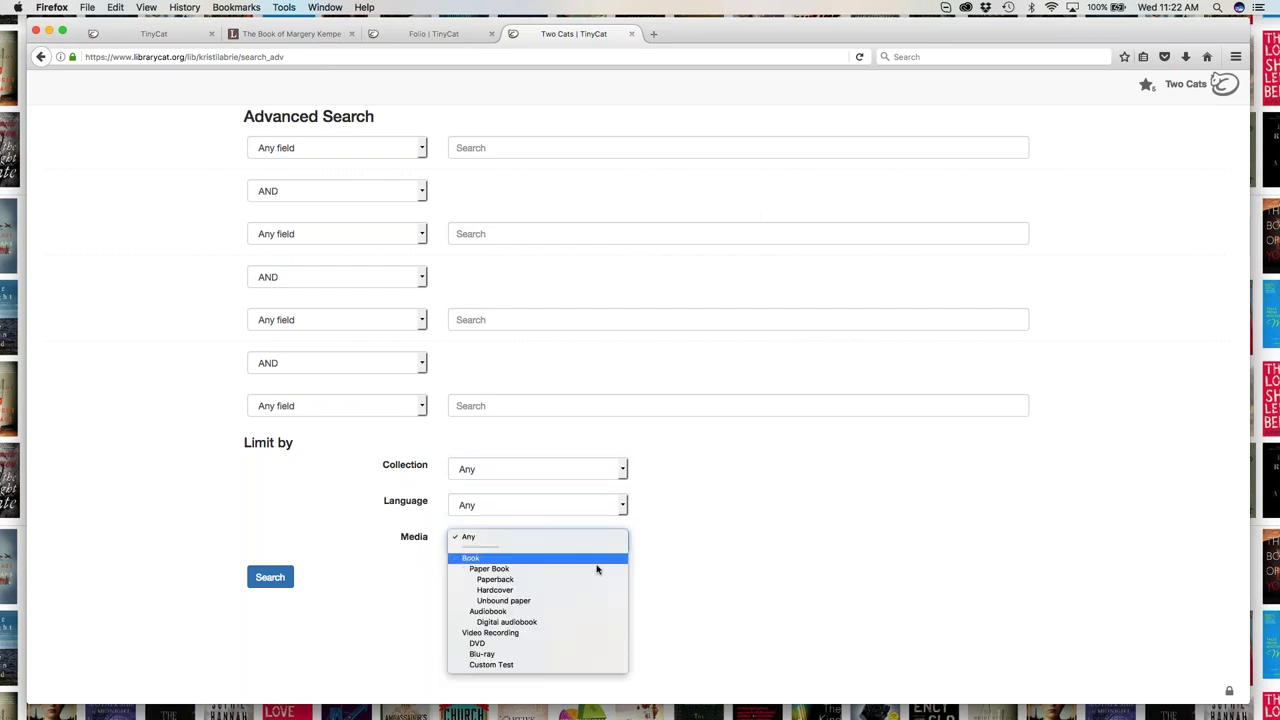
click(705, 572)
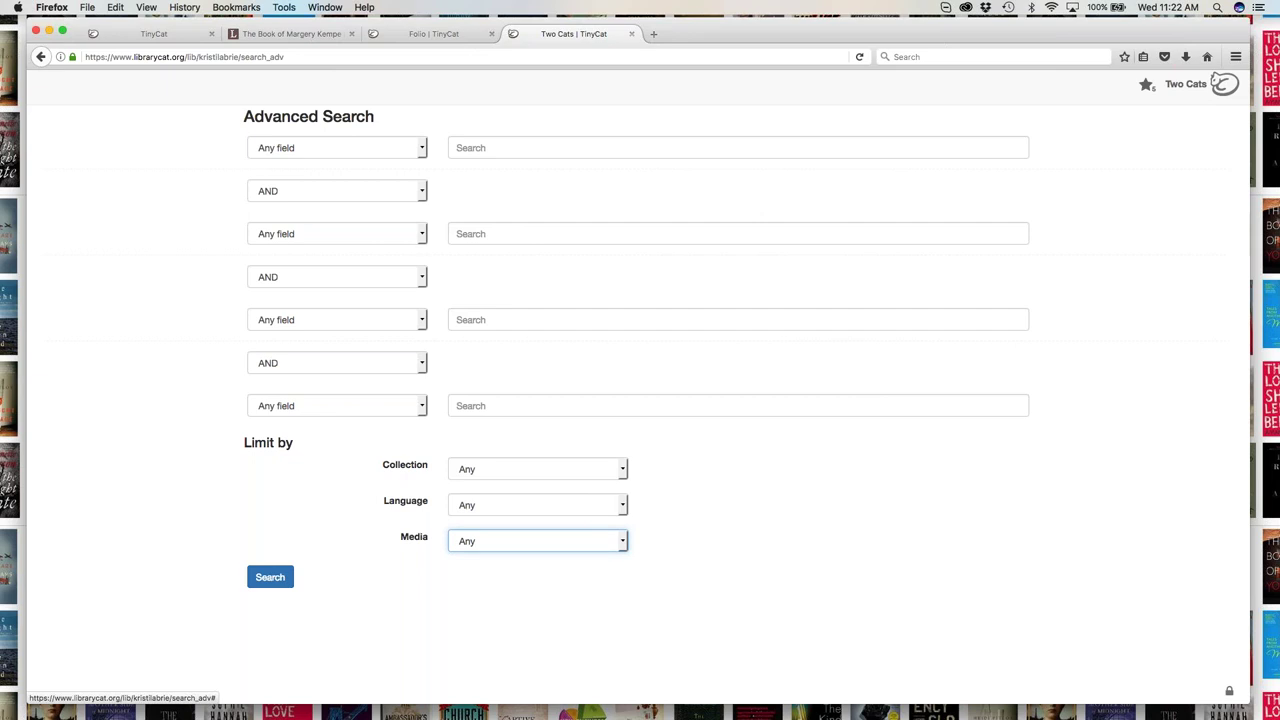
- Sign in as administrator with the admin password via the lock icon
click(1229, 690)
click(635, 376)
text(•••••••••)
key(Return)
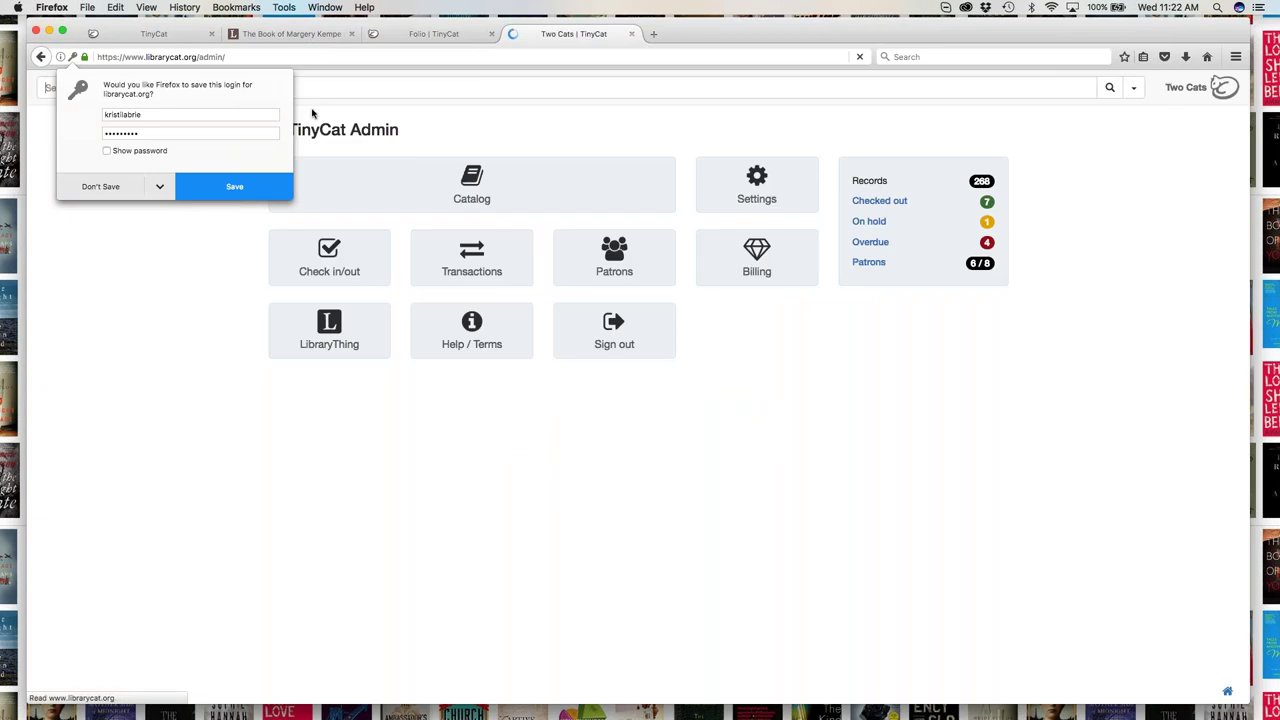
- Dismiss the save-login prompt and open LibraryThing Links in a new tab
click(62, 31)
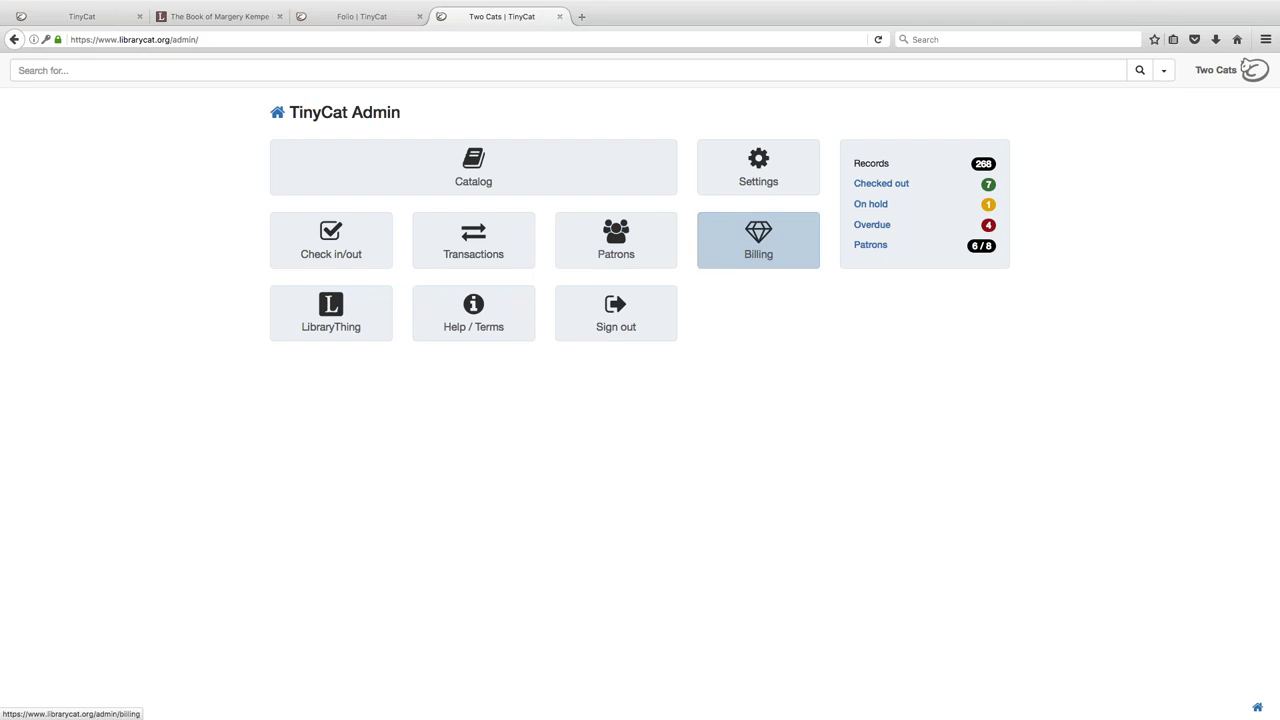
super+click(349, 316)
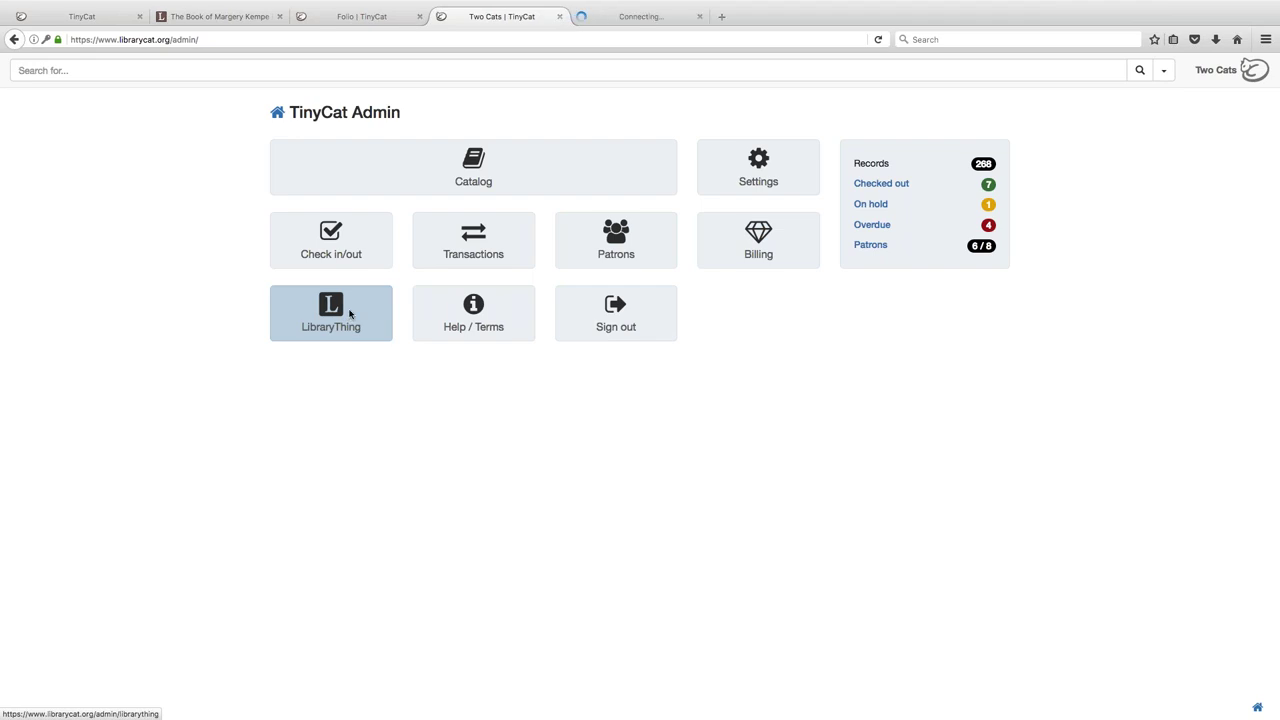
click(630, 17)
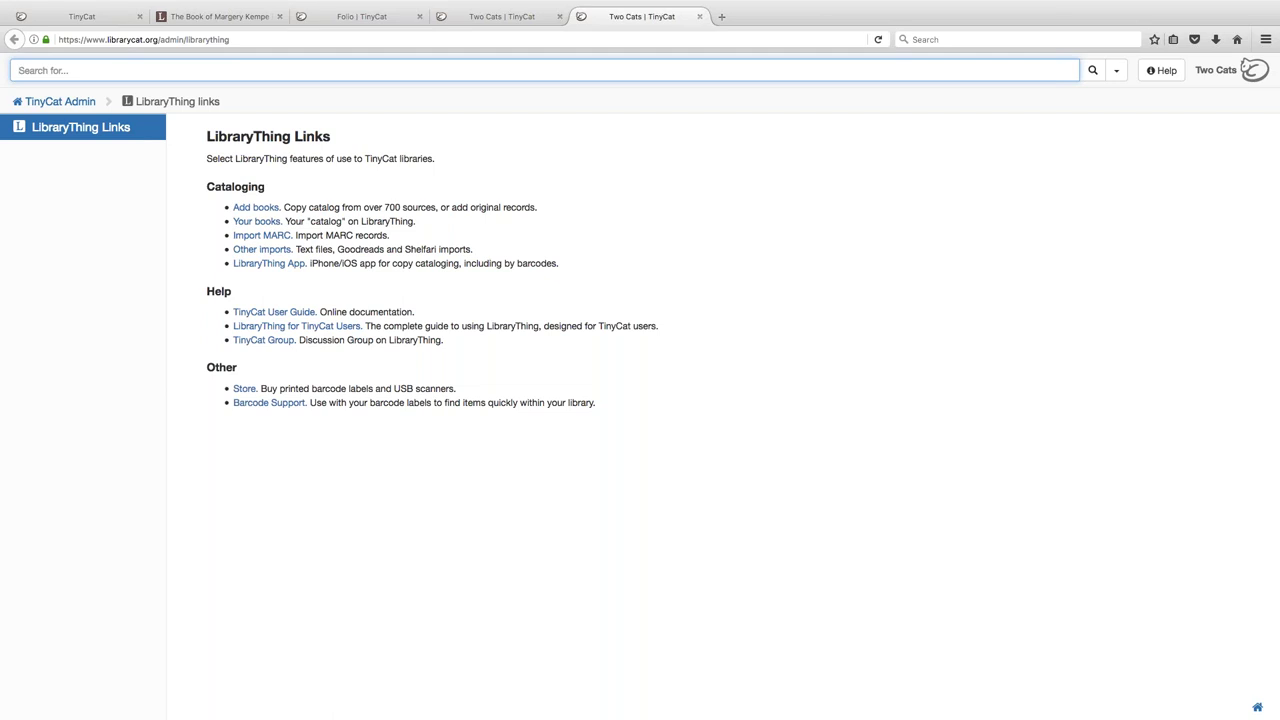
click(701, 18)
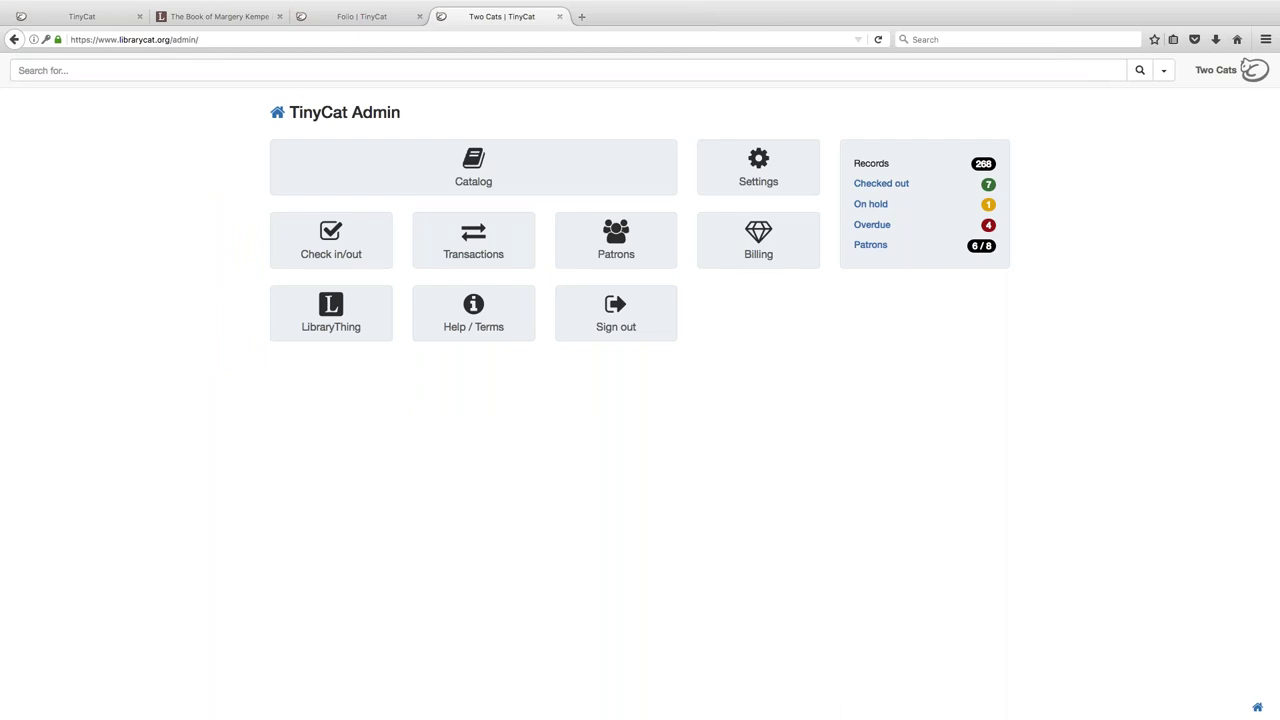
- Open the Help / Terms wiki in a new tab and copy its page address
click(497, 325)
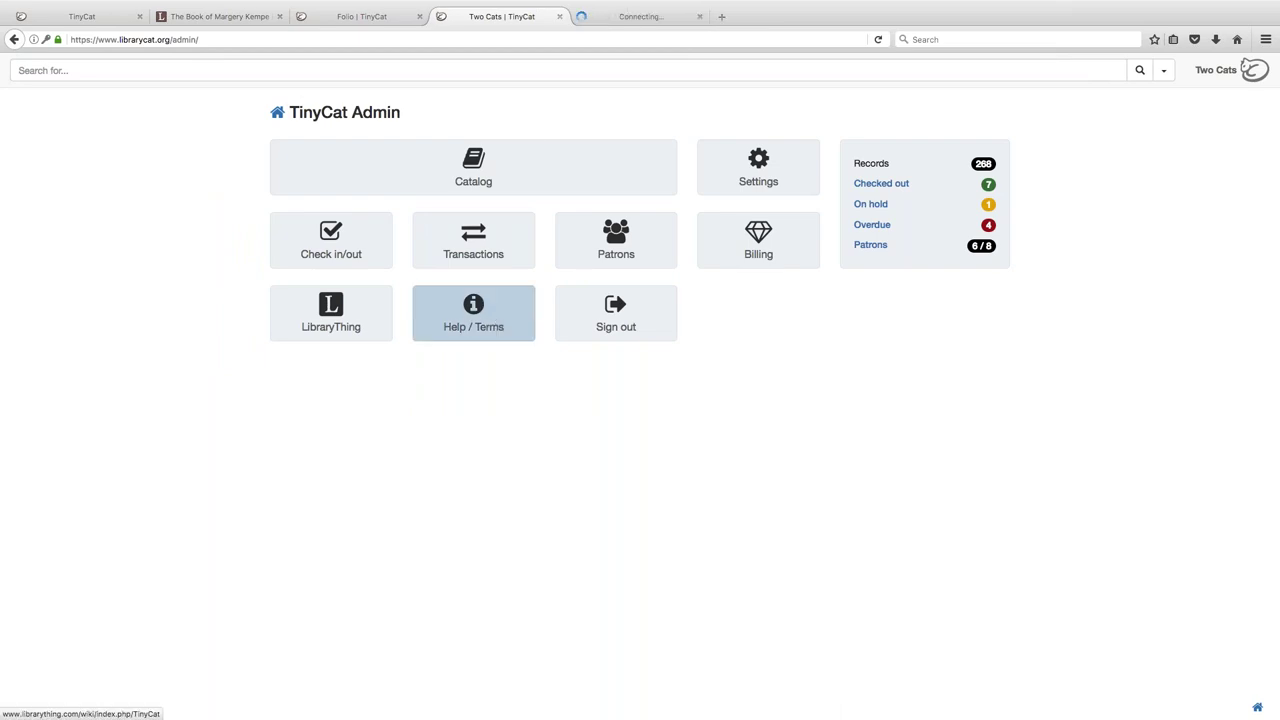
click(639, 17)
right_click(628, 36)
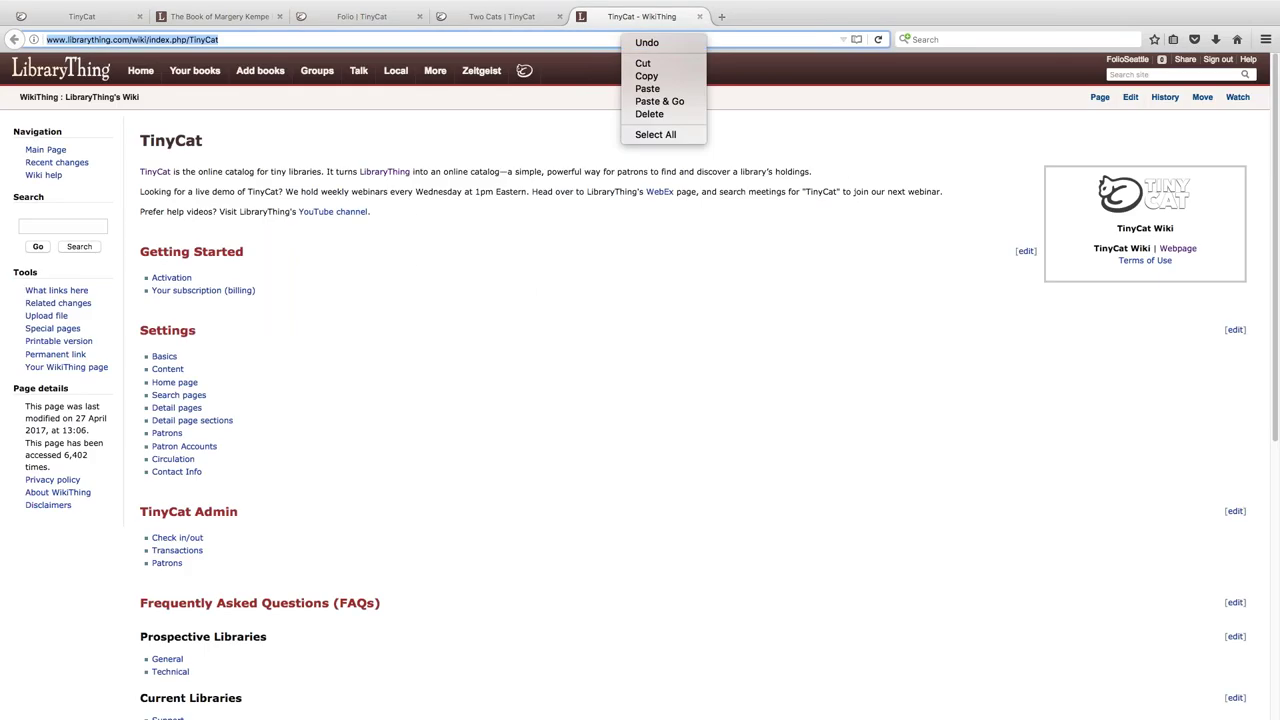
click(640, 80)
key(super+Tab)
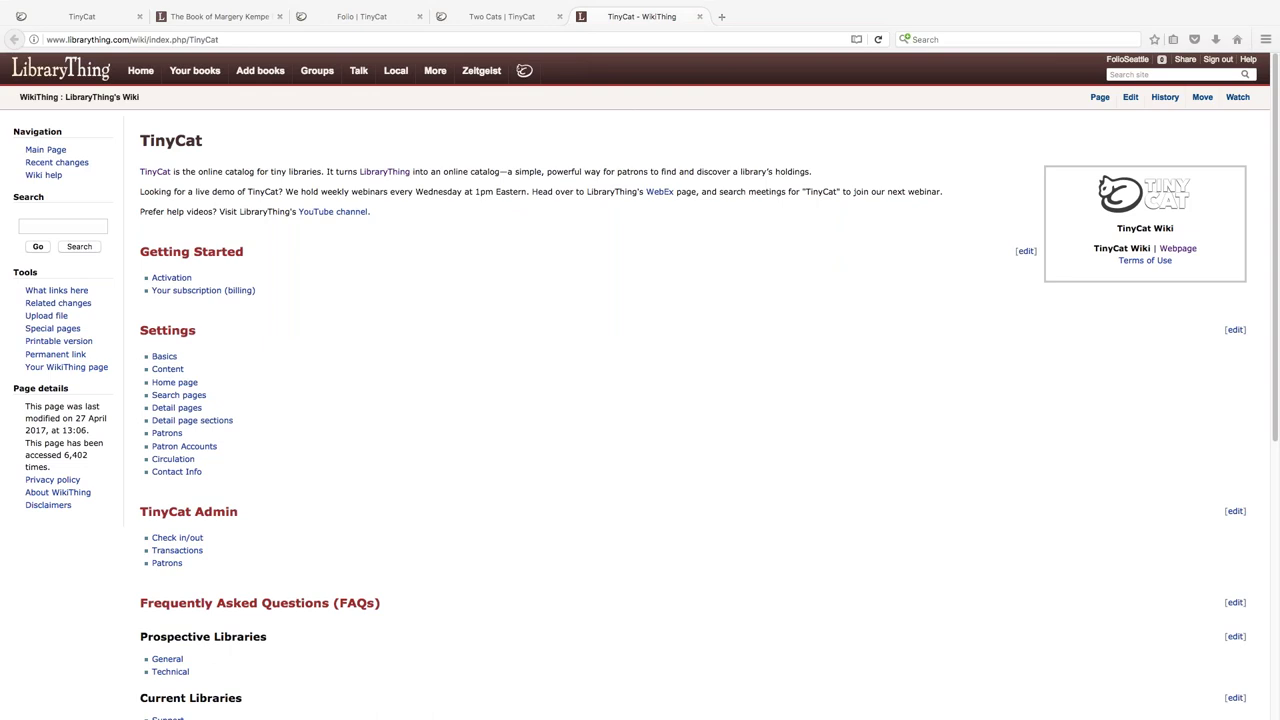
key(super+Tab)
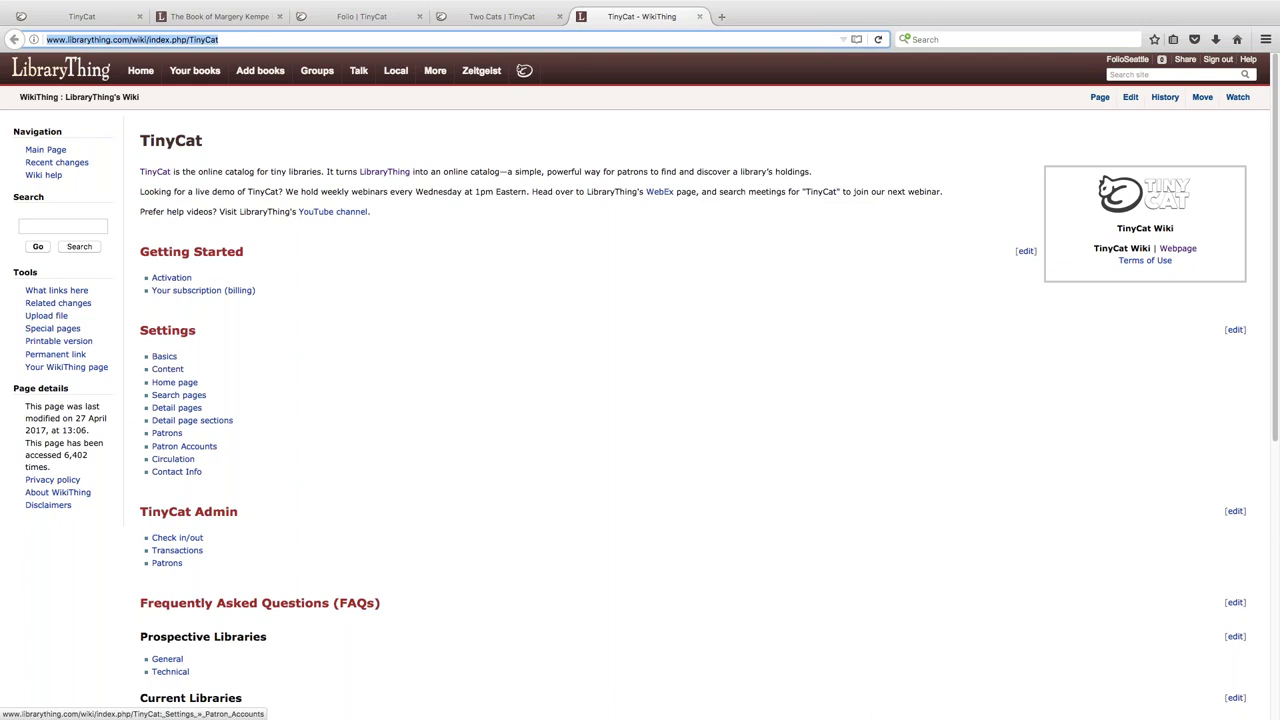
scroll(264, 358, down, 5)
scroll(266, 362, down, 3)
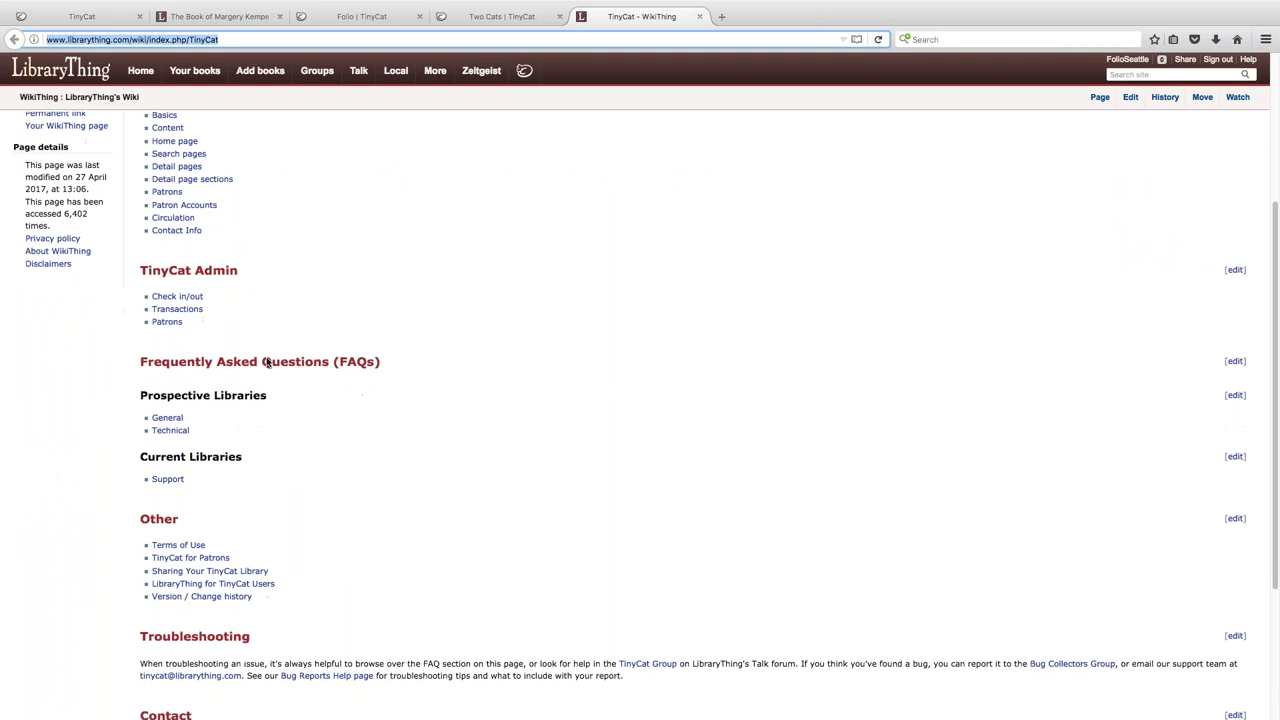
scroll(291, 388, down, 1)
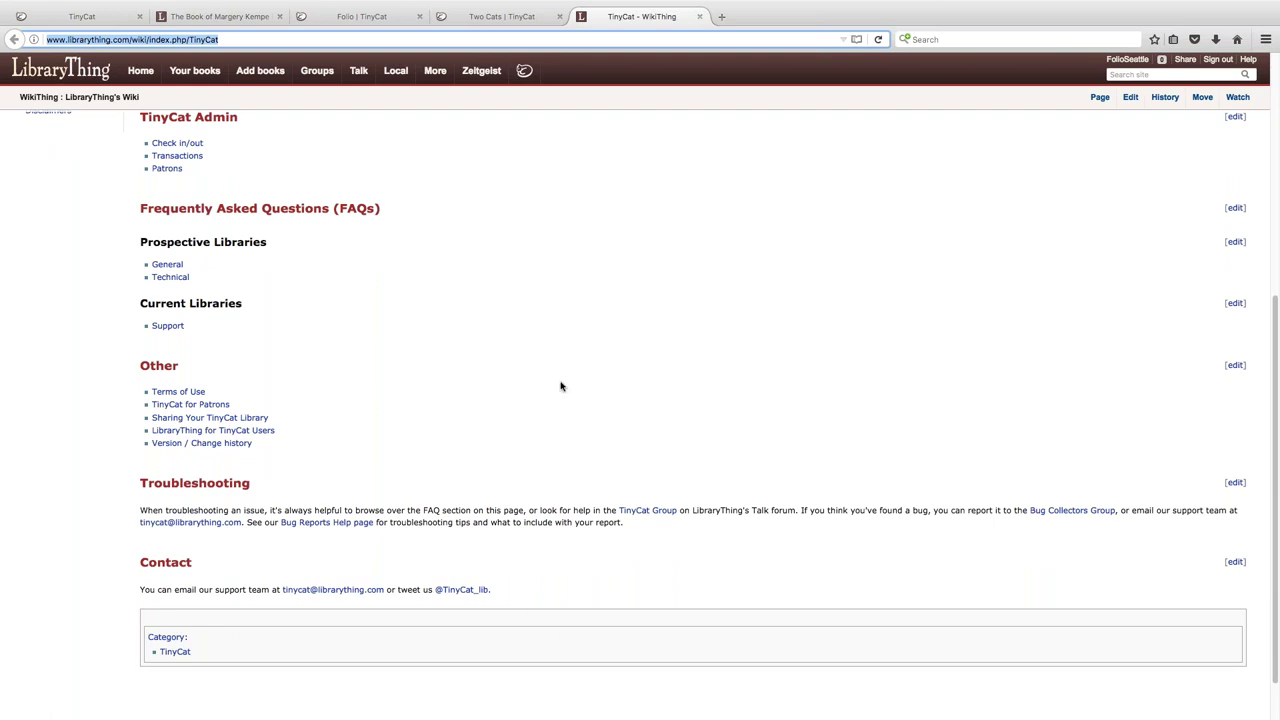
scroll(561, 386, up, 8)
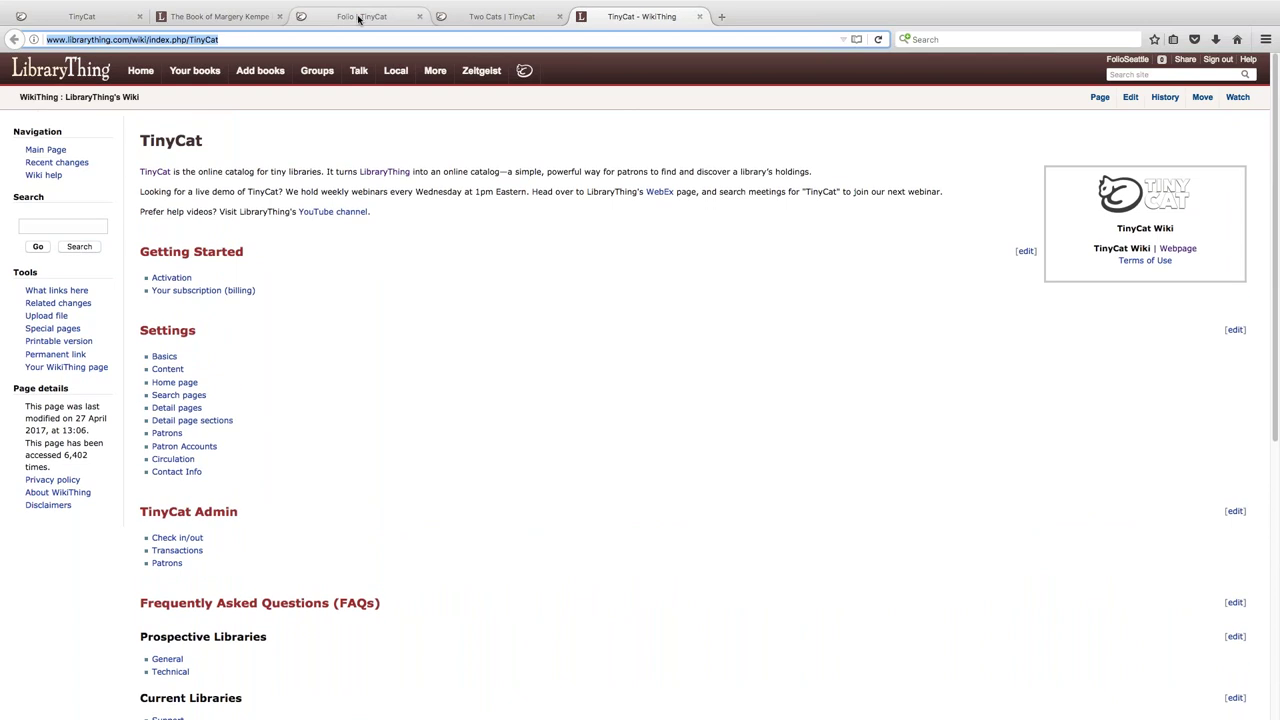
- Return to the Two Cats admin tab, close the wiki tab, and open Settings
click(448, 18)
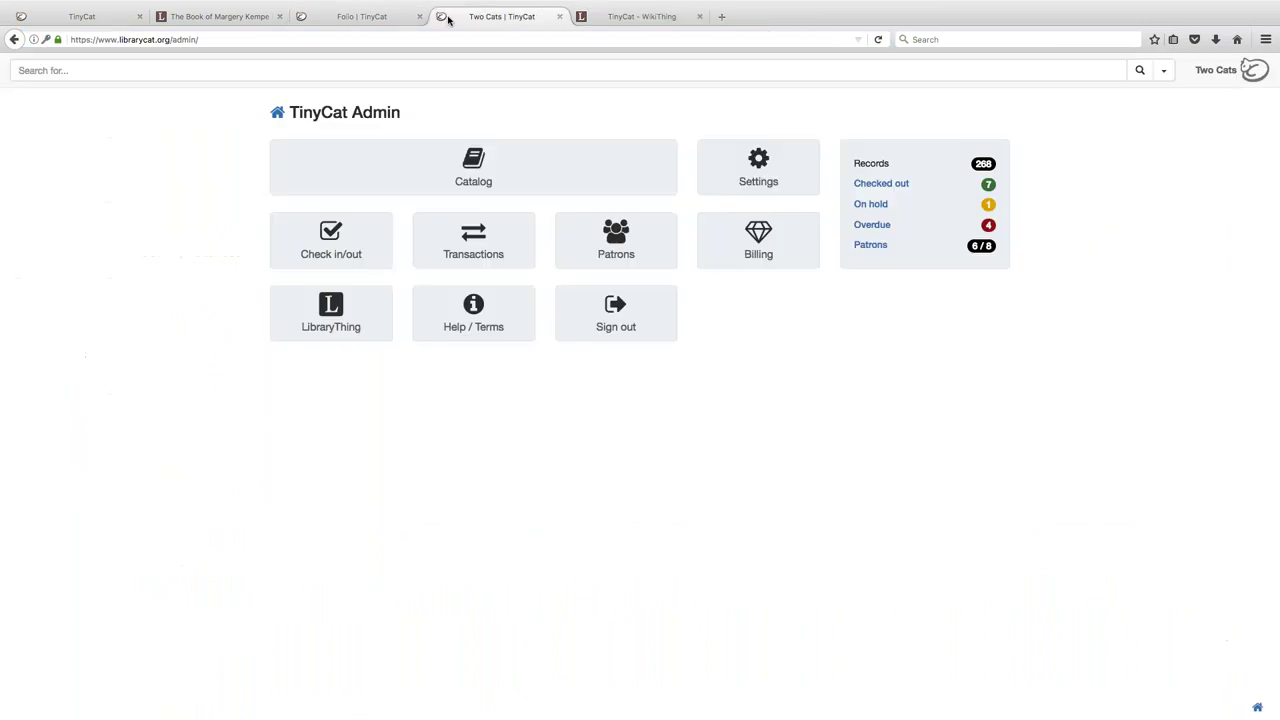
click(700, 17)
click(797, 167)
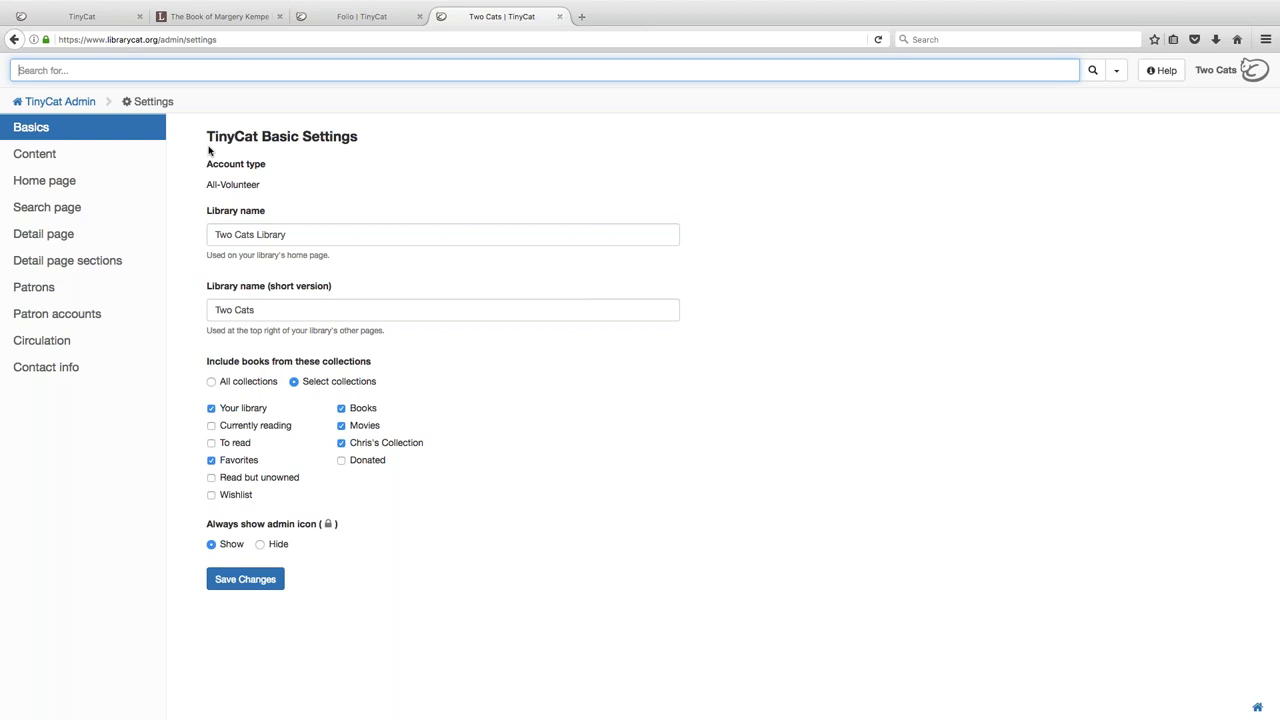
- Review the All-Volunteer account type and Library name fields, then go to Content settings
drag(205, 184, 263, 184)
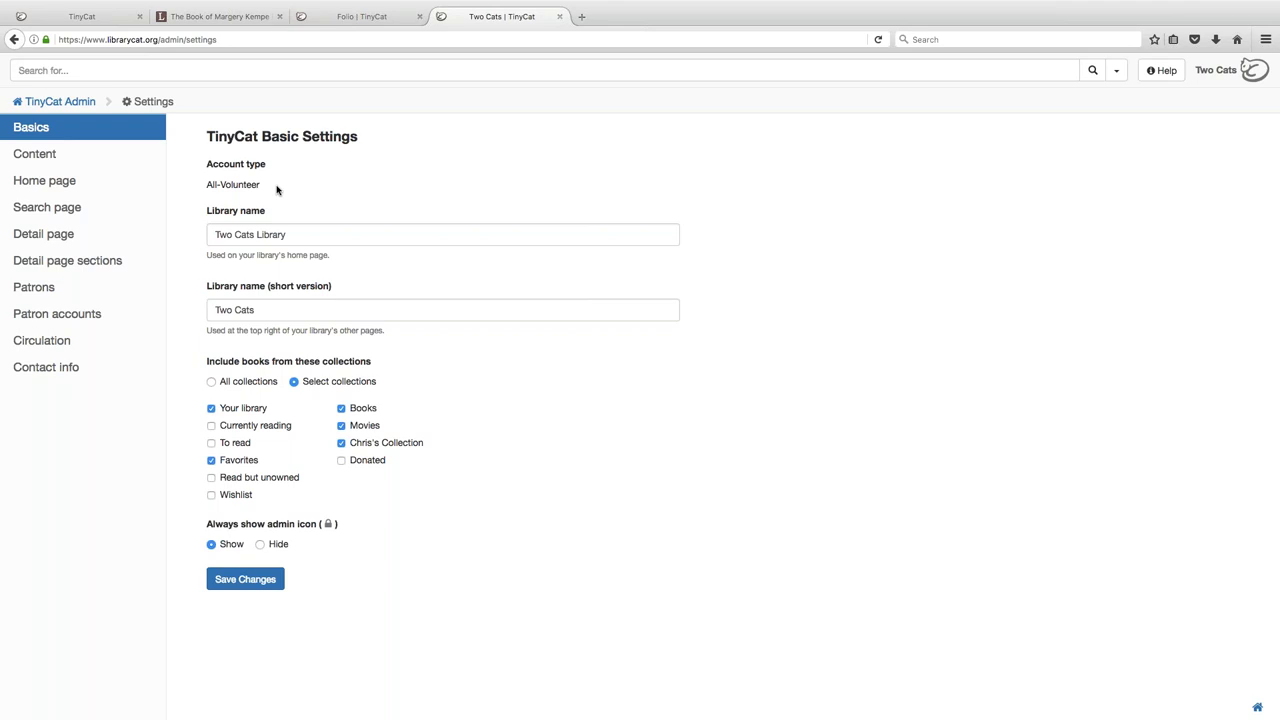
click(300, 234)
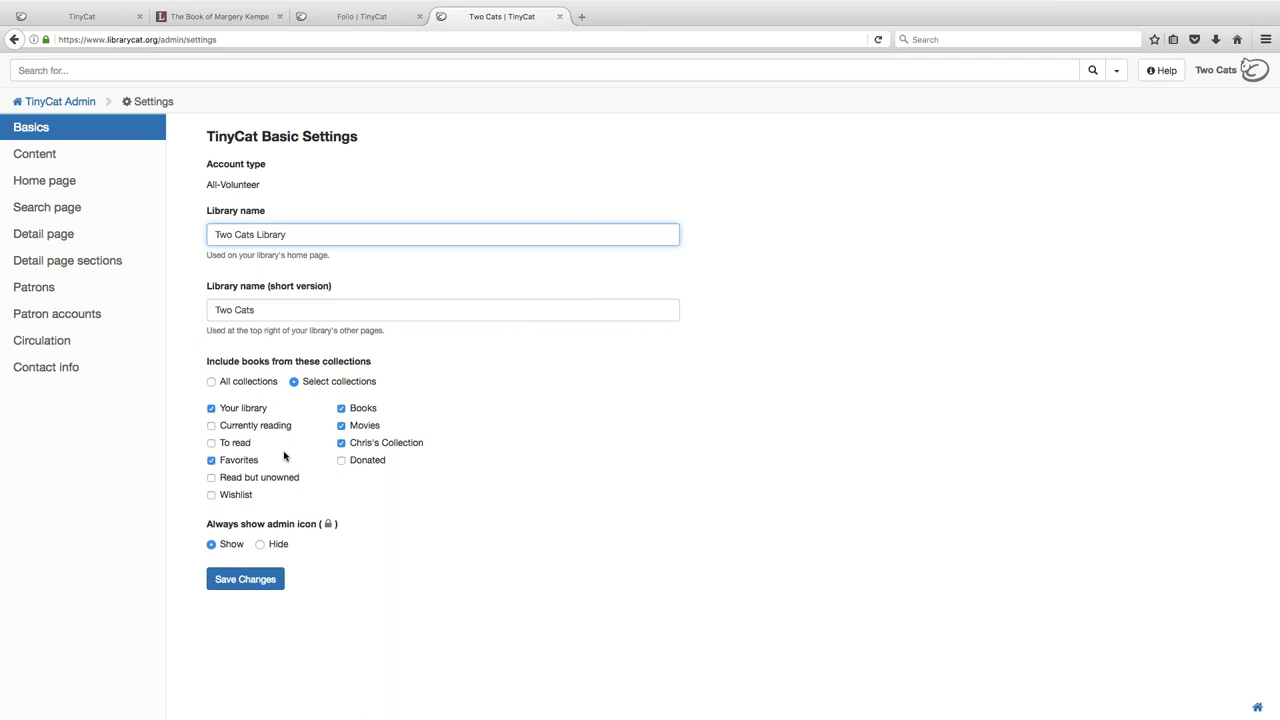
click(68, 161)
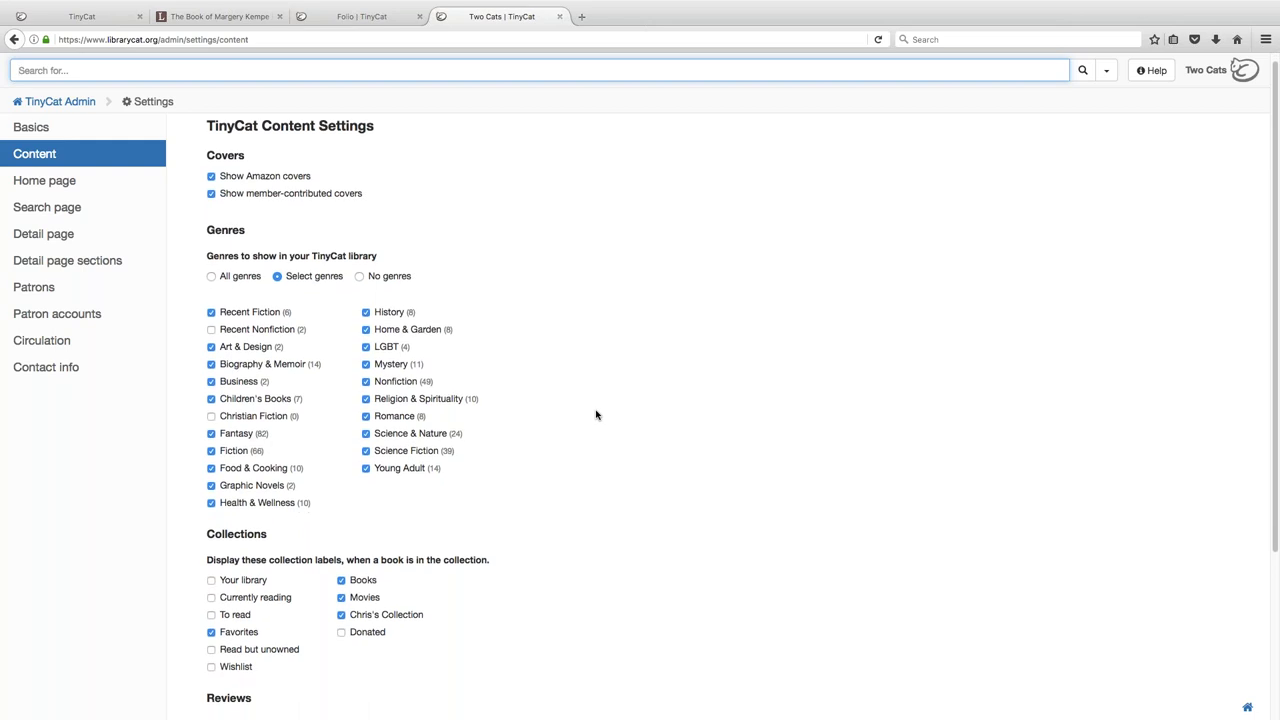
- Tick 'Add your custom JavaScript to every page' in Content settings and view the search-form code
scroll(558, 471, down, 3)
click(260, 612)
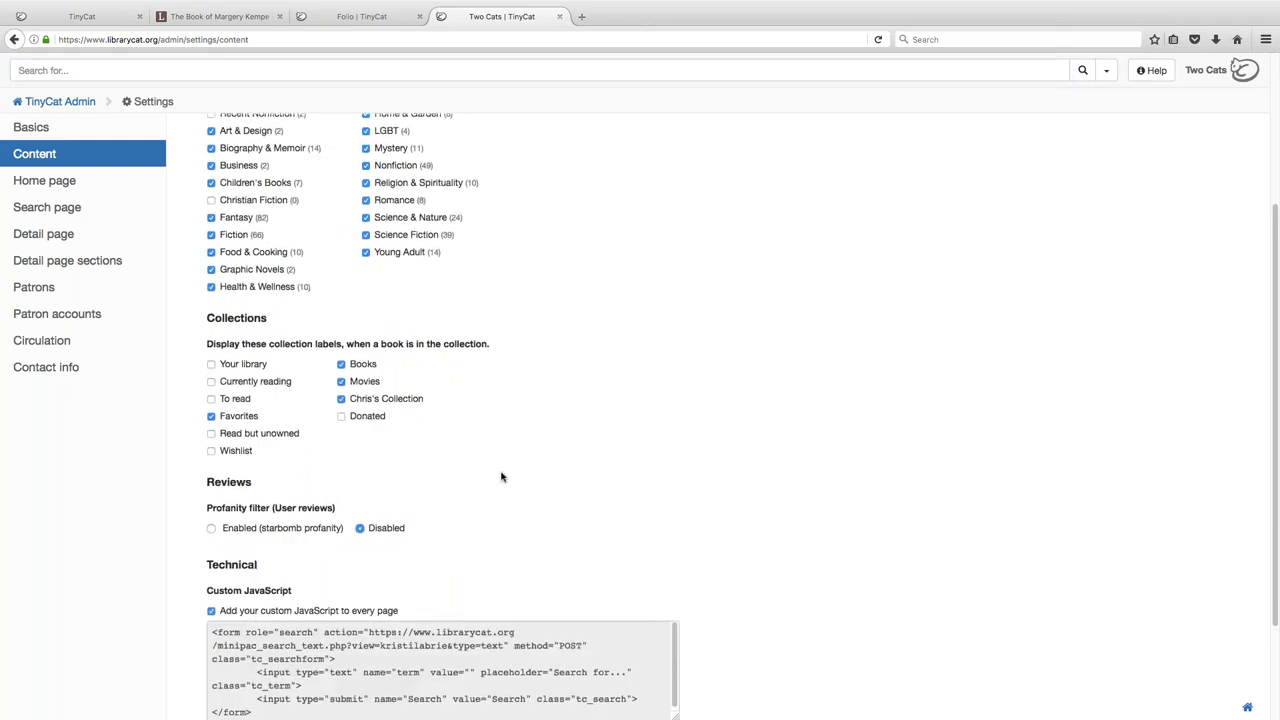
scroll(502, 477, down, 2)
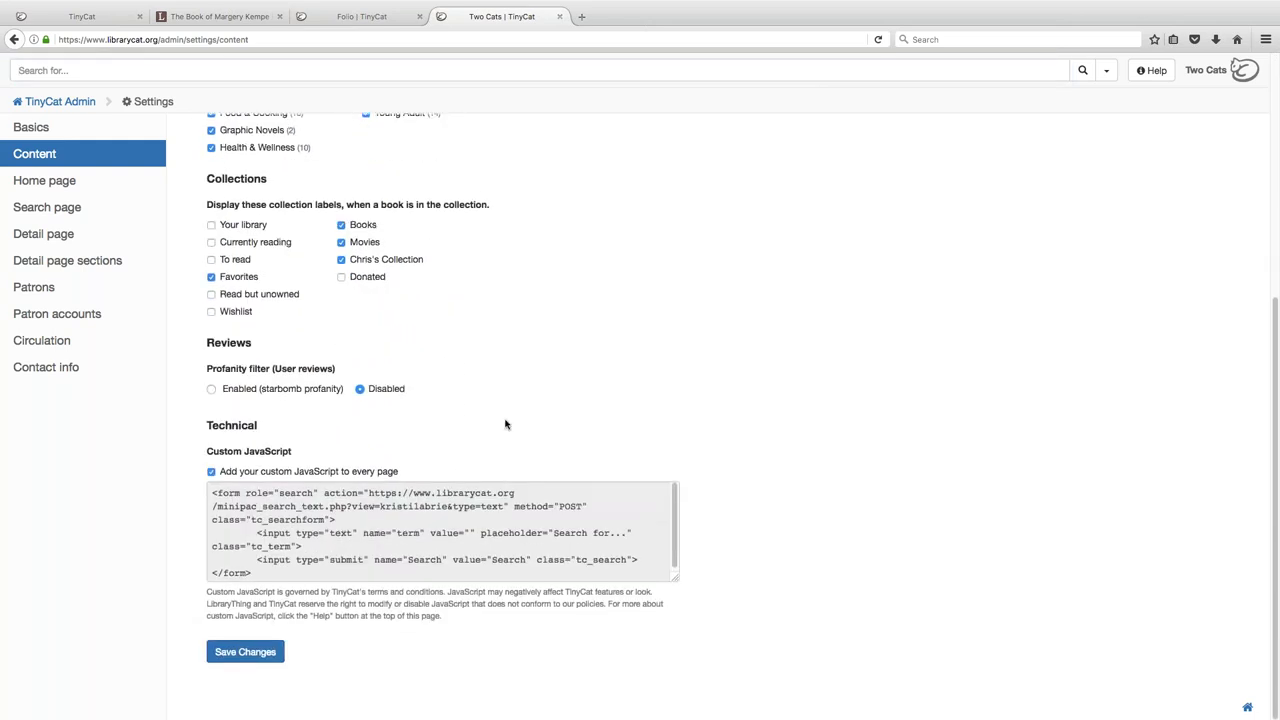
- Load the librarycat.org/lib/CAMNES library catalogue in a new browser tab
click(582, 17)
text(librarycat.org)
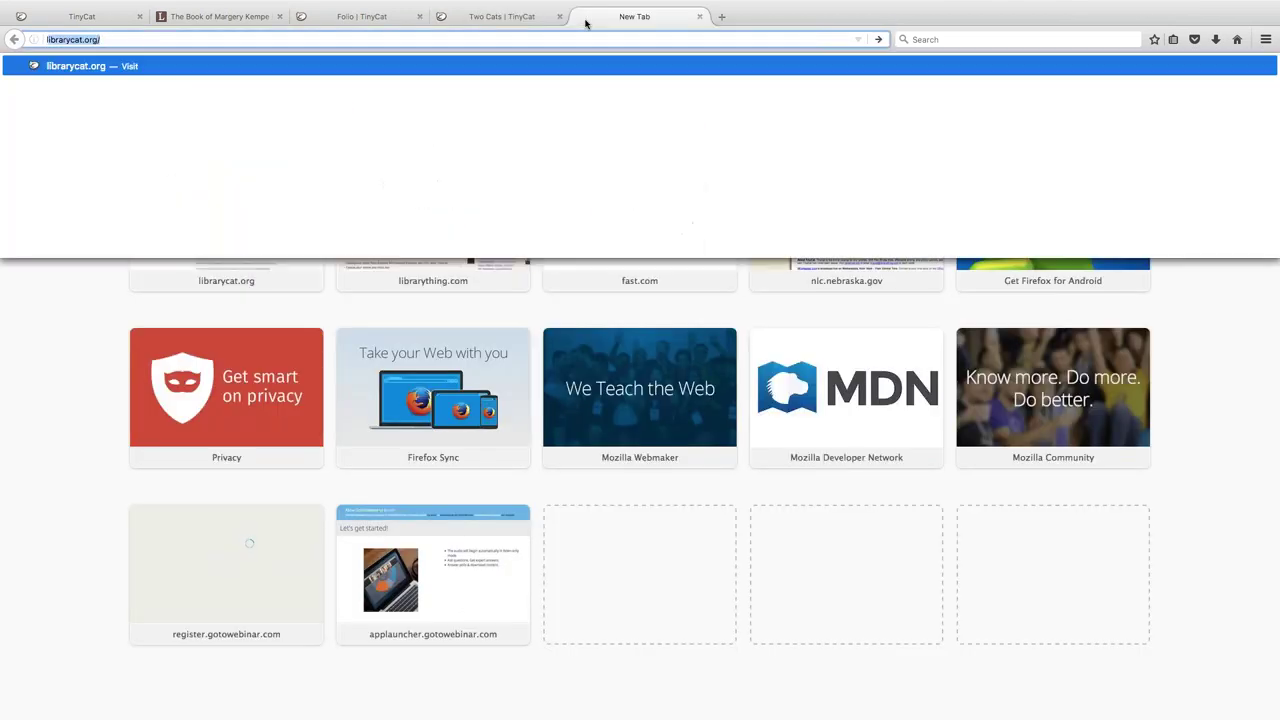
text(/lib/CAMNES)
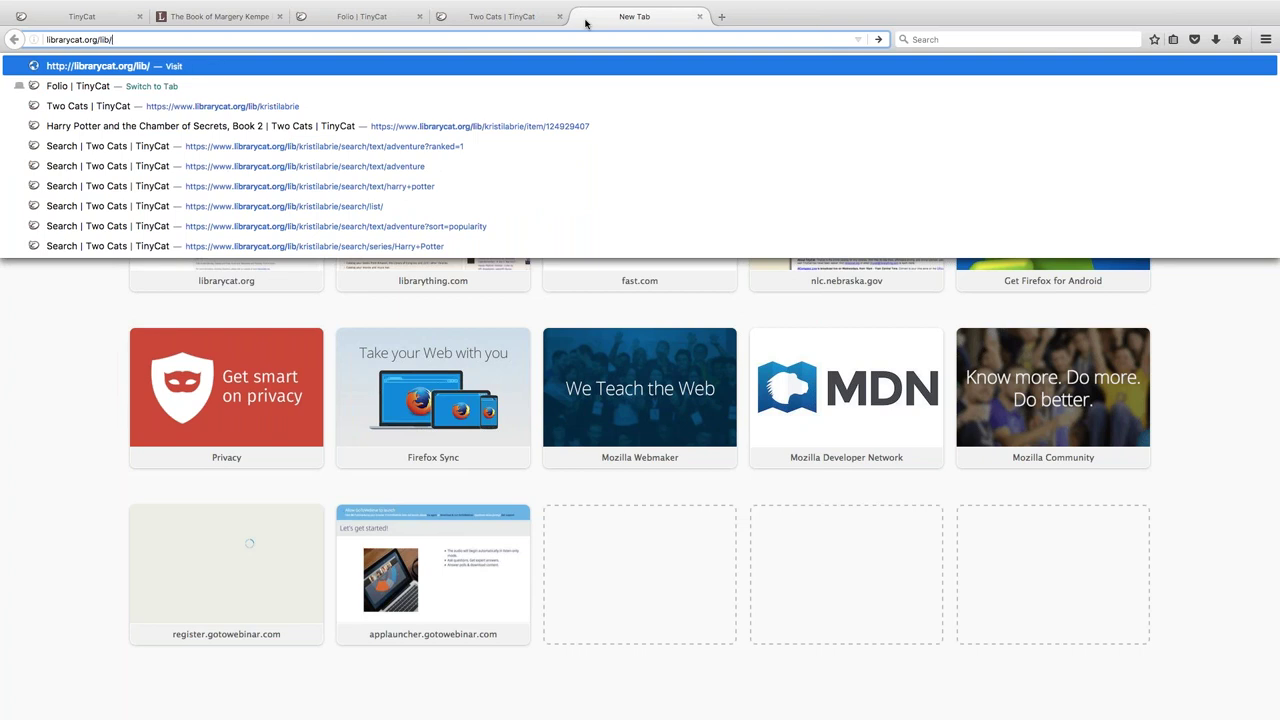
key(Return)
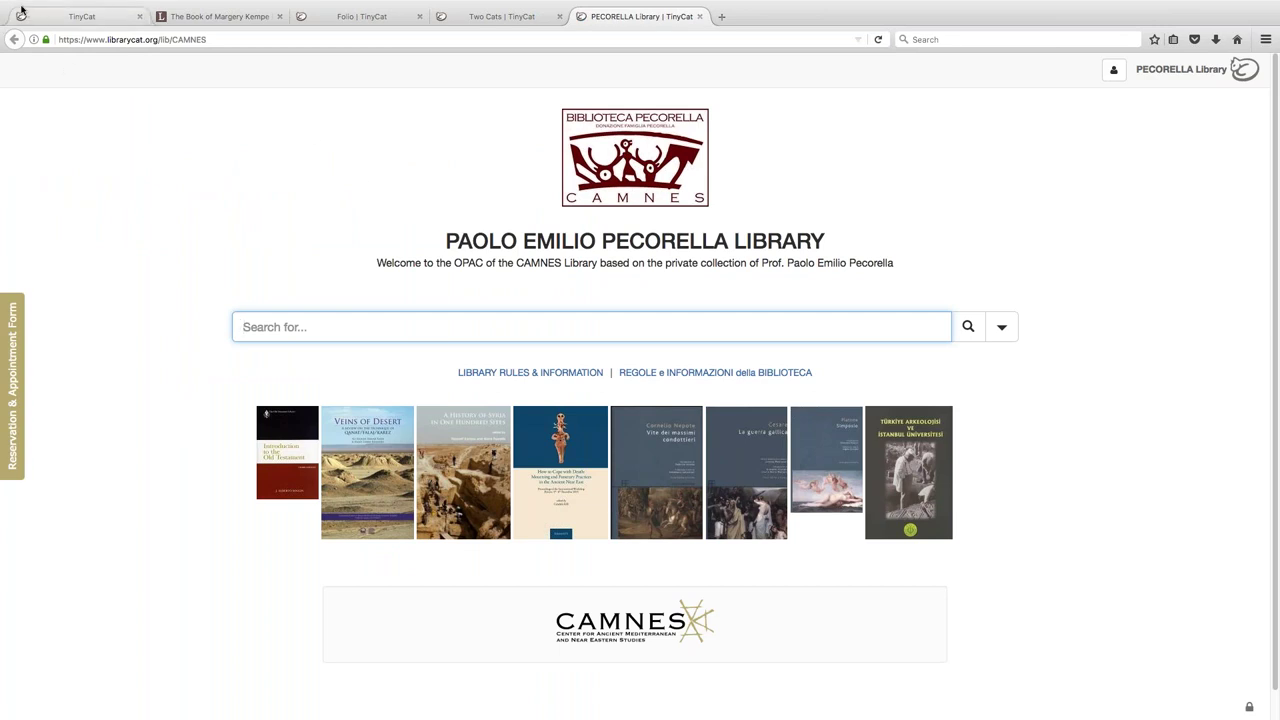
- Leave full screen, look through the Reservation & Appointment Form, then close it
mouse_move(19, 15)
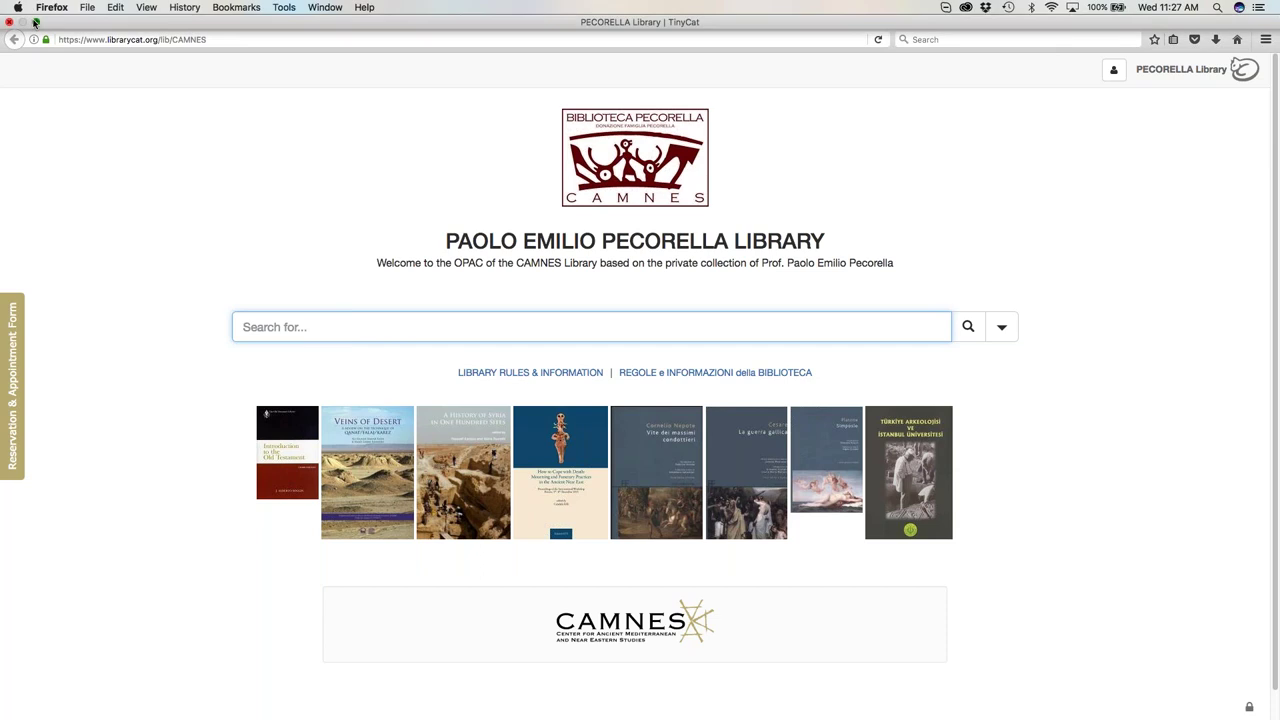
click(34, 21)
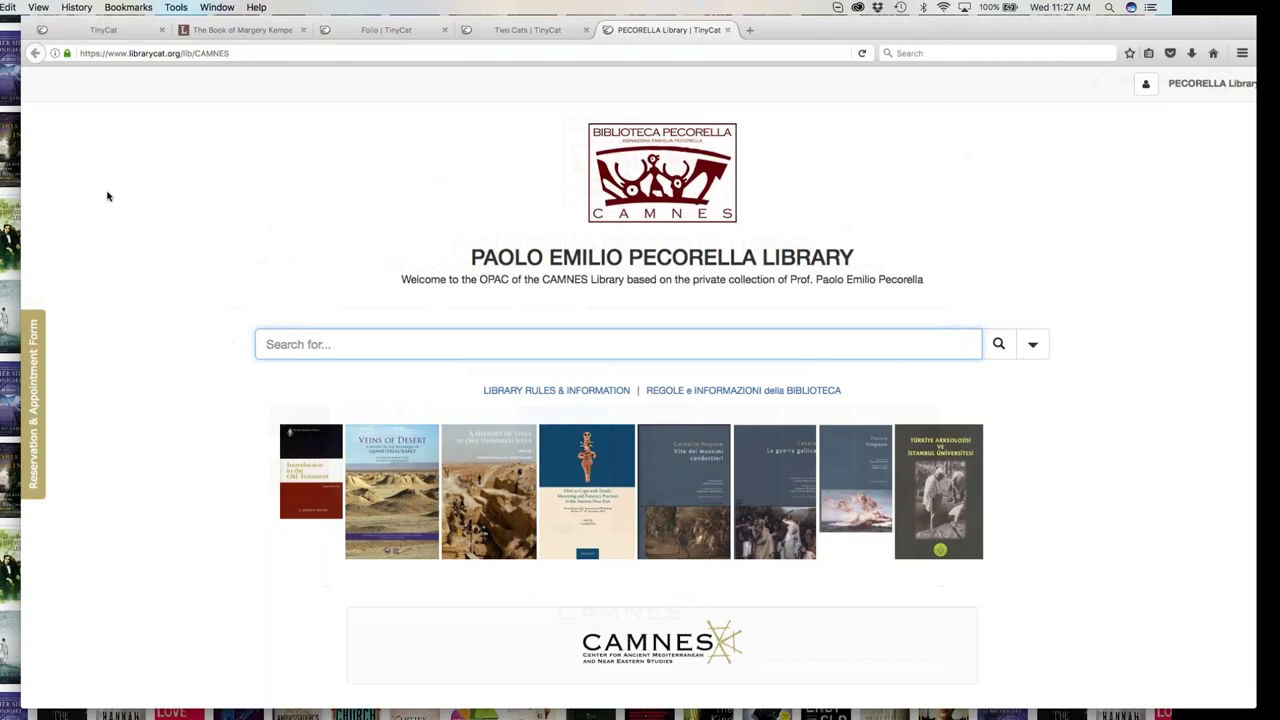
click(33, 405)
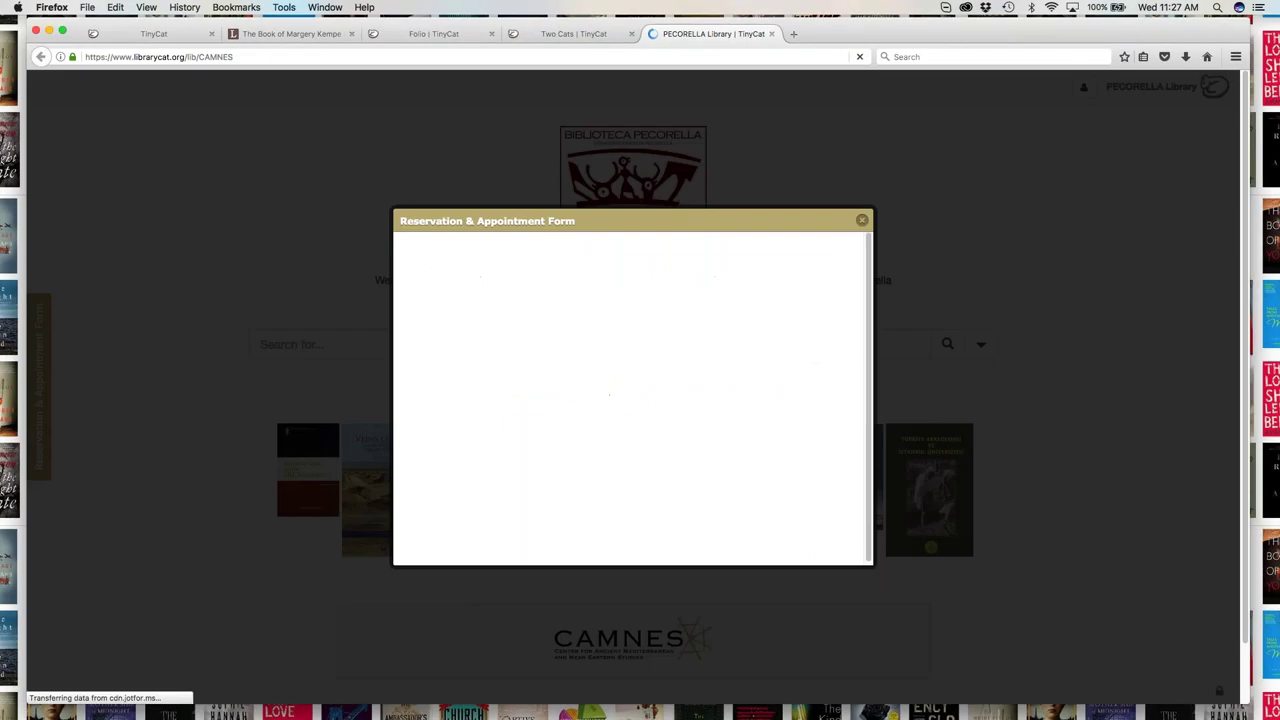
scroll(840, 377, down, 5)
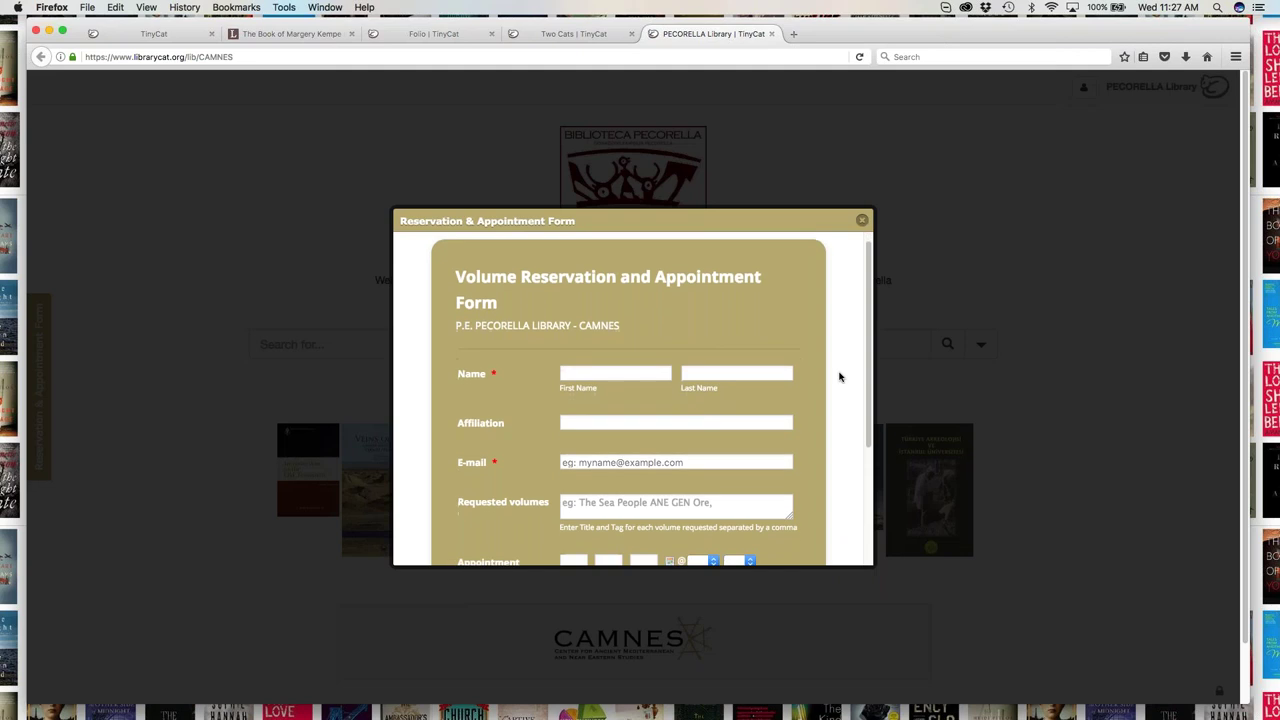
scroll(838, 368, up, 5)
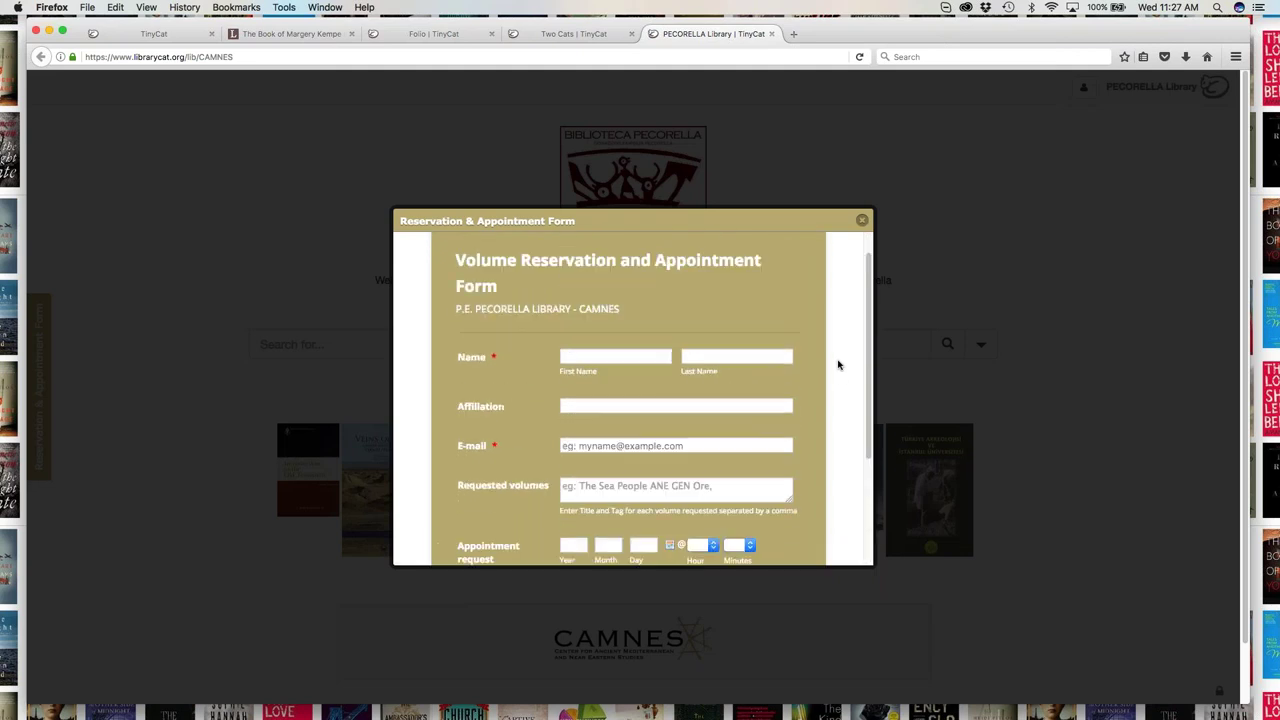
click(861, 221)
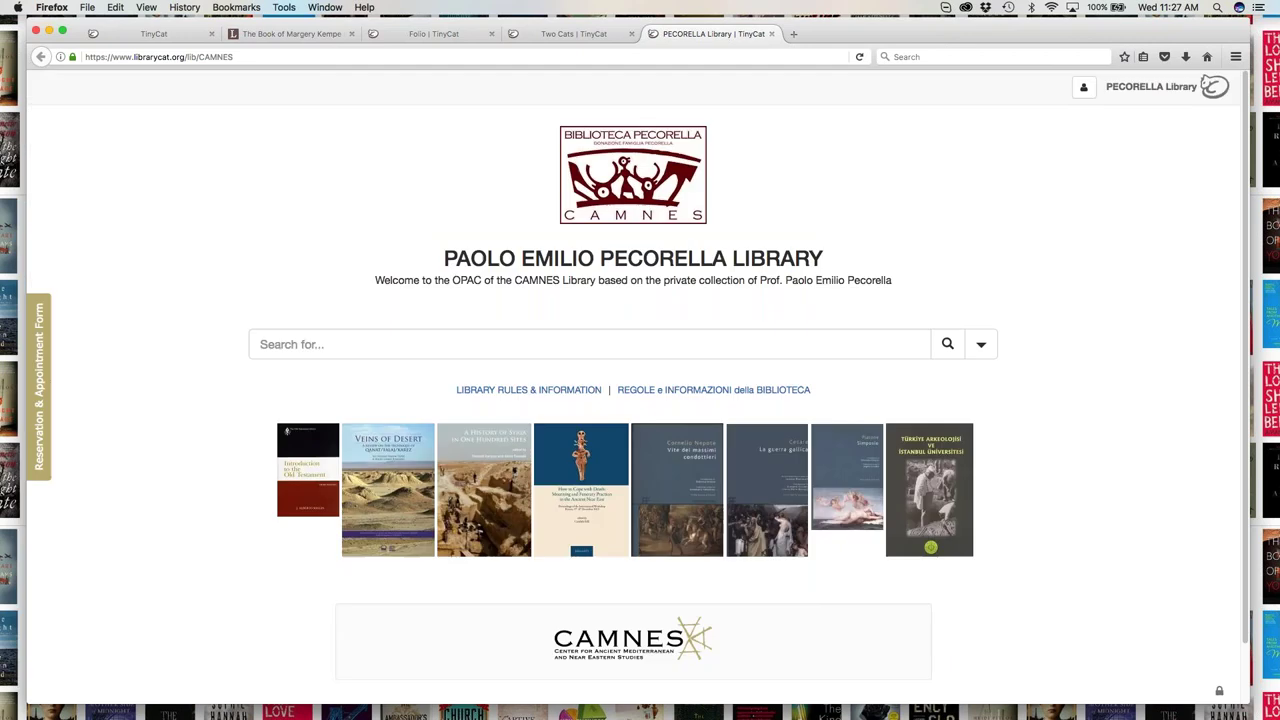
- Close the PECORELLA tab and bring up the admin's Home page settings in full screen
click(772, 34)
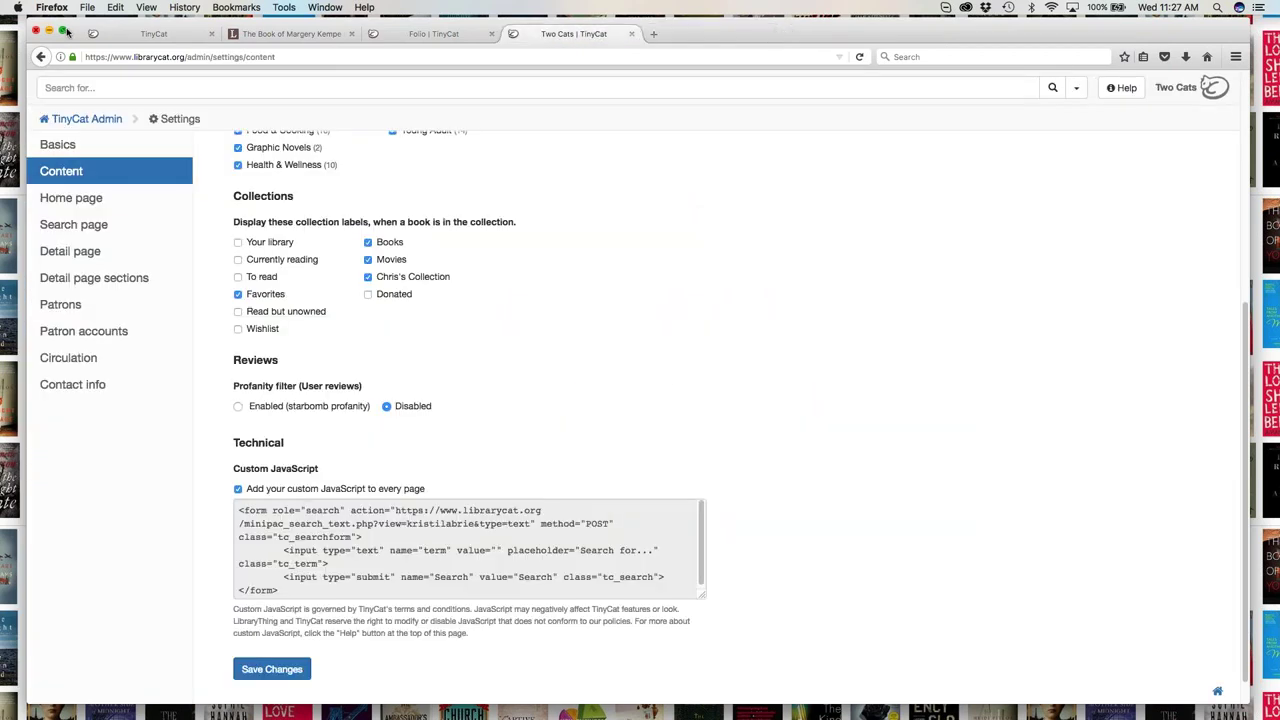
click(62, 31)
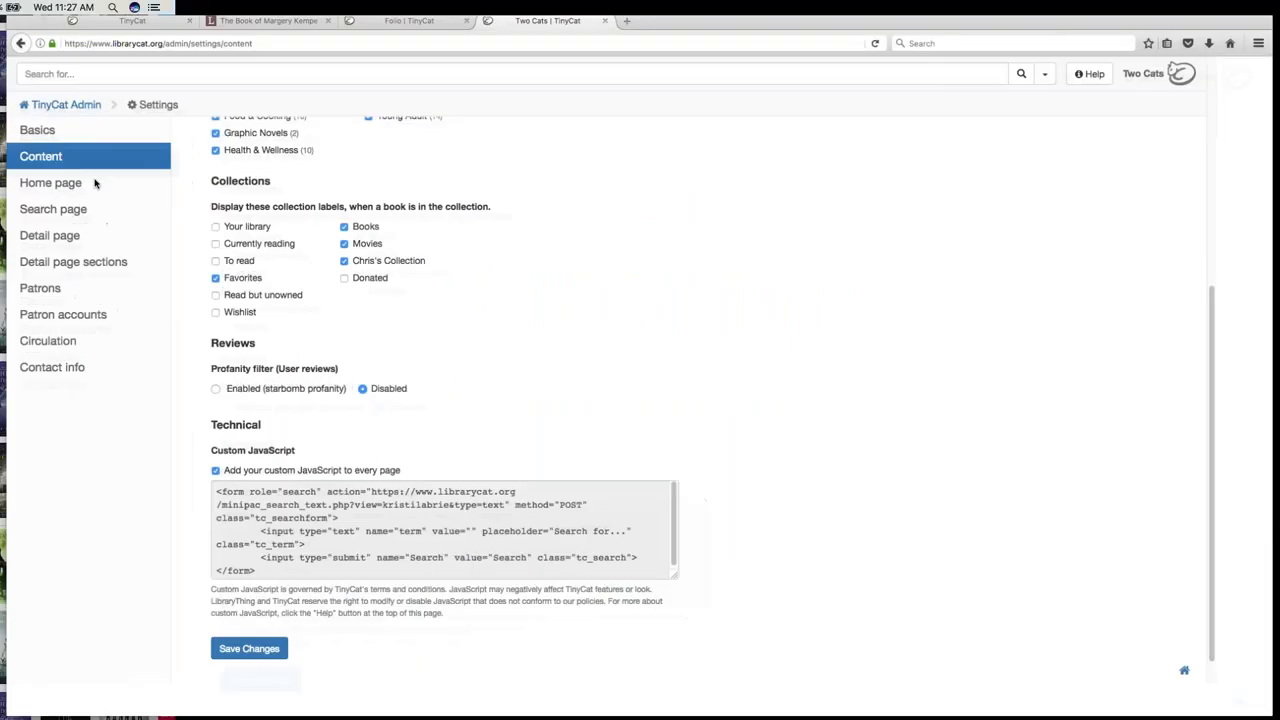
click(45, 180)
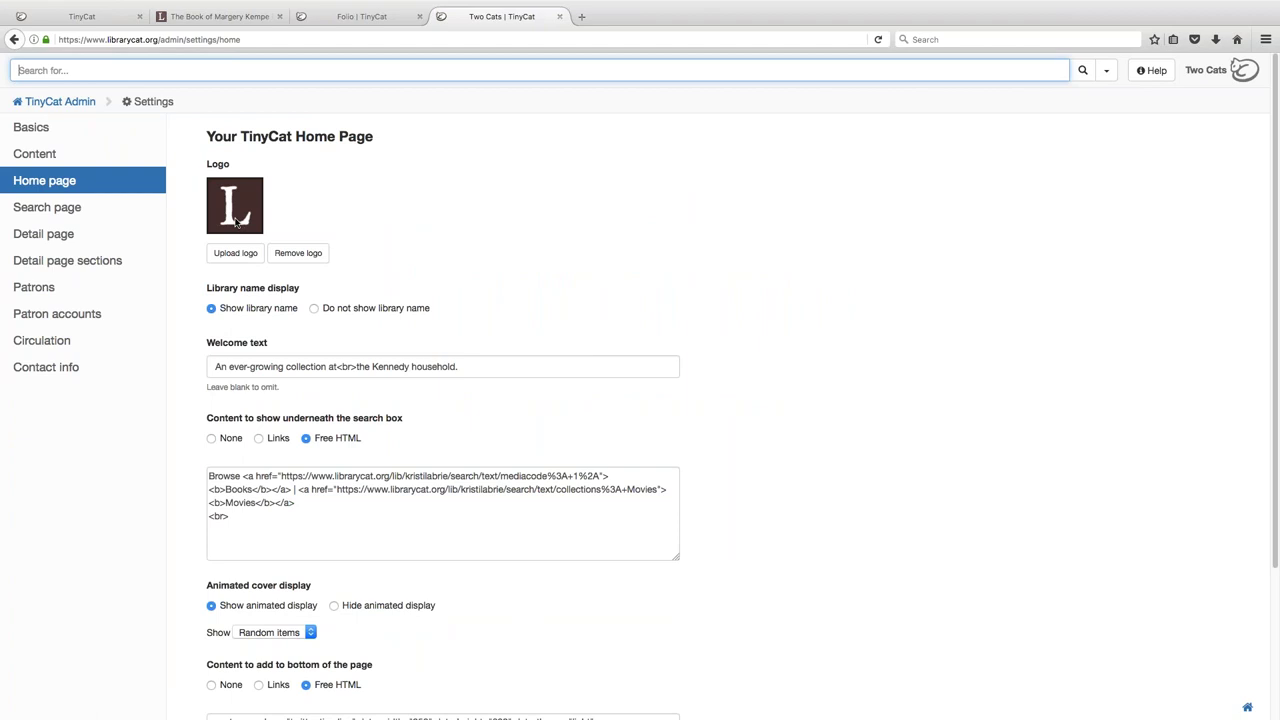
- Try Links under the search box, then revert to Free HTML content
scroll(661, 491, down, 1)
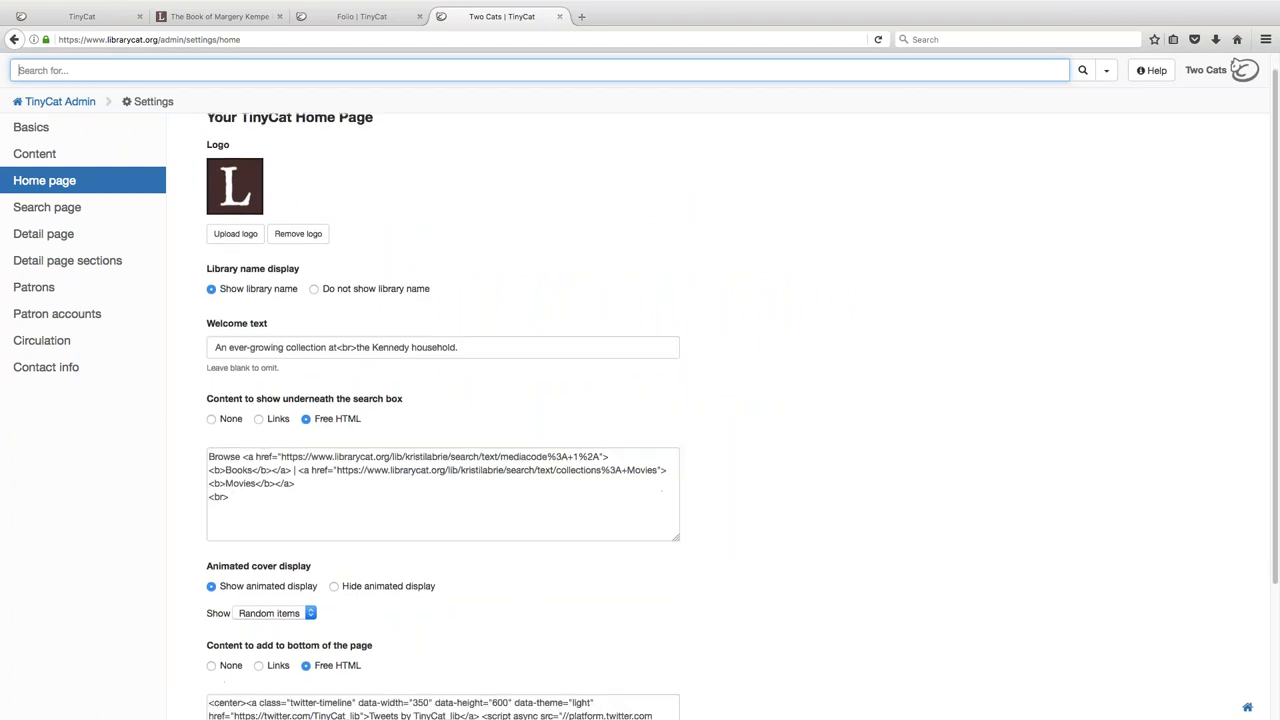
scroll(372, 616, down, 5)
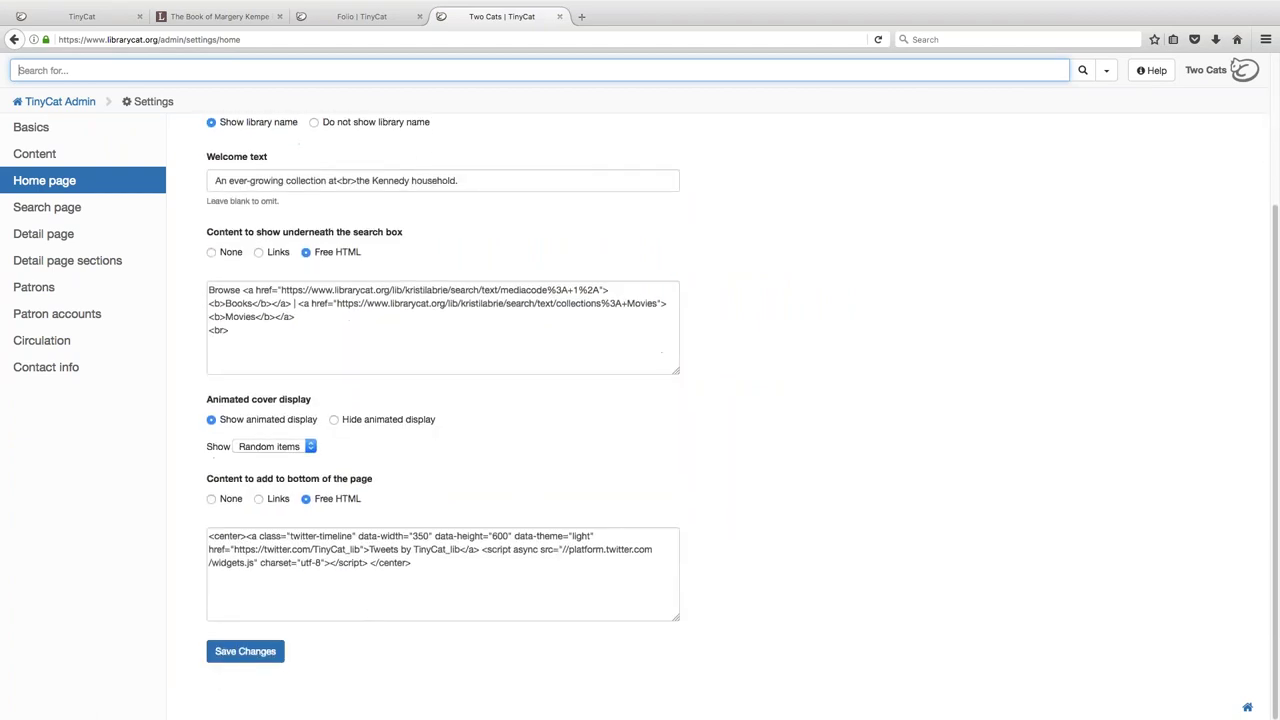
click(270, 252)
click(277, 312)
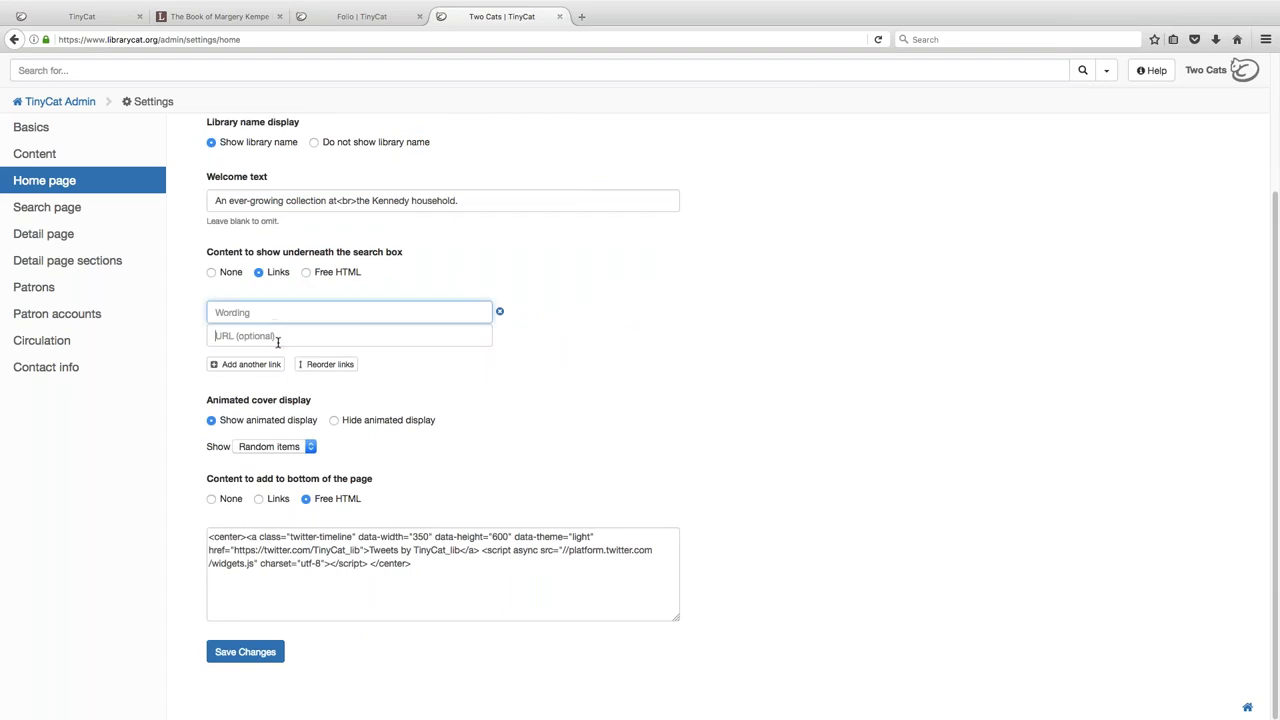
click(278, 336)
click(306, 272)
click(299, 352)
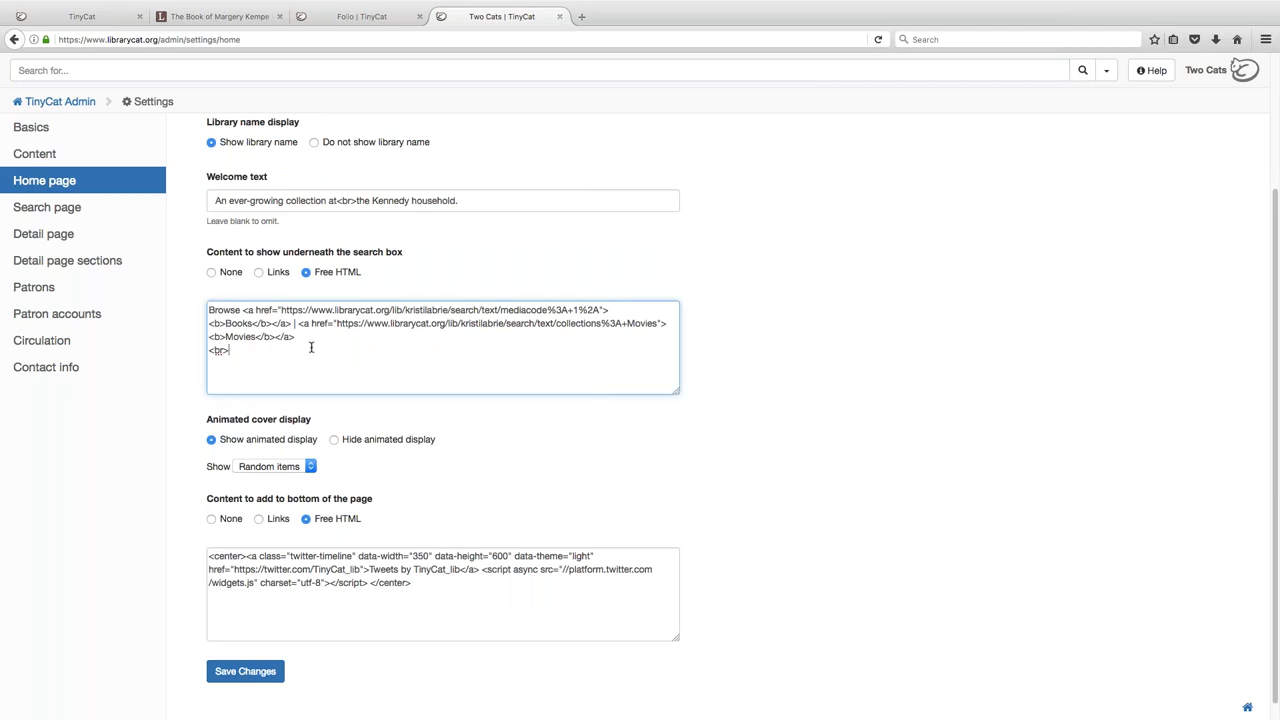
- View the Search Page settings, then move on to the Detail Page settings
click(86, 209)
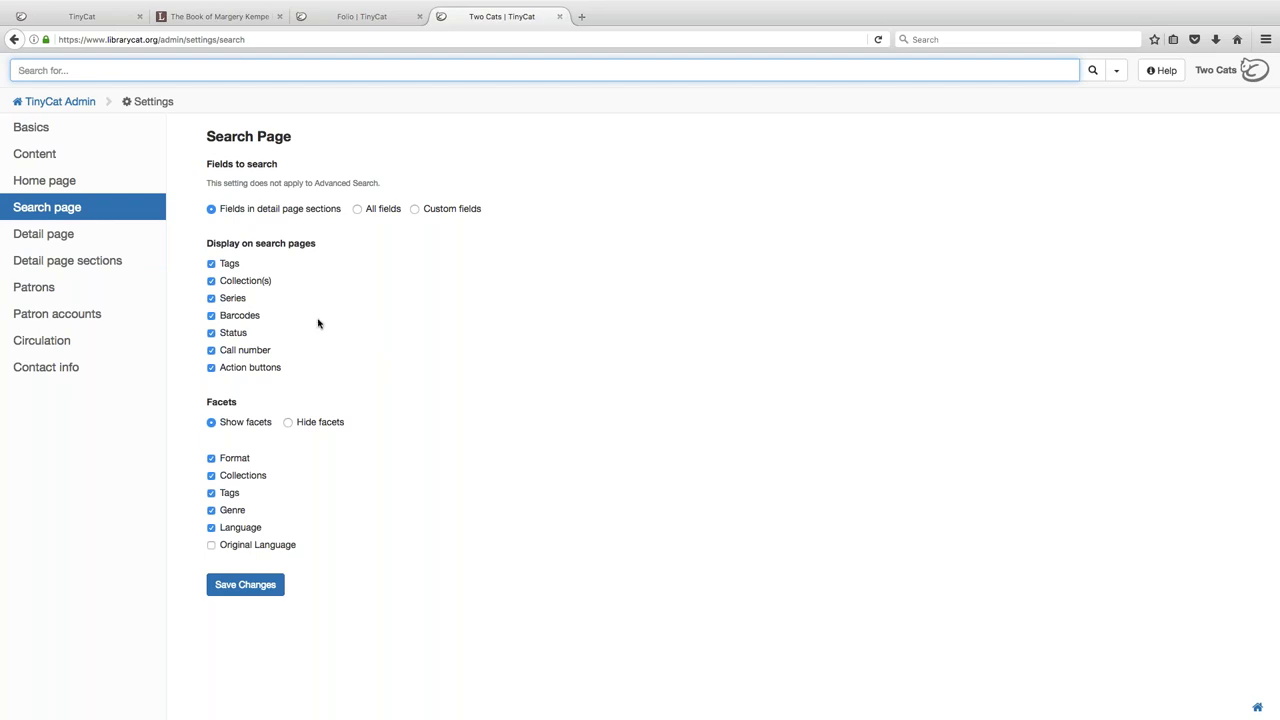
click(87, 240)
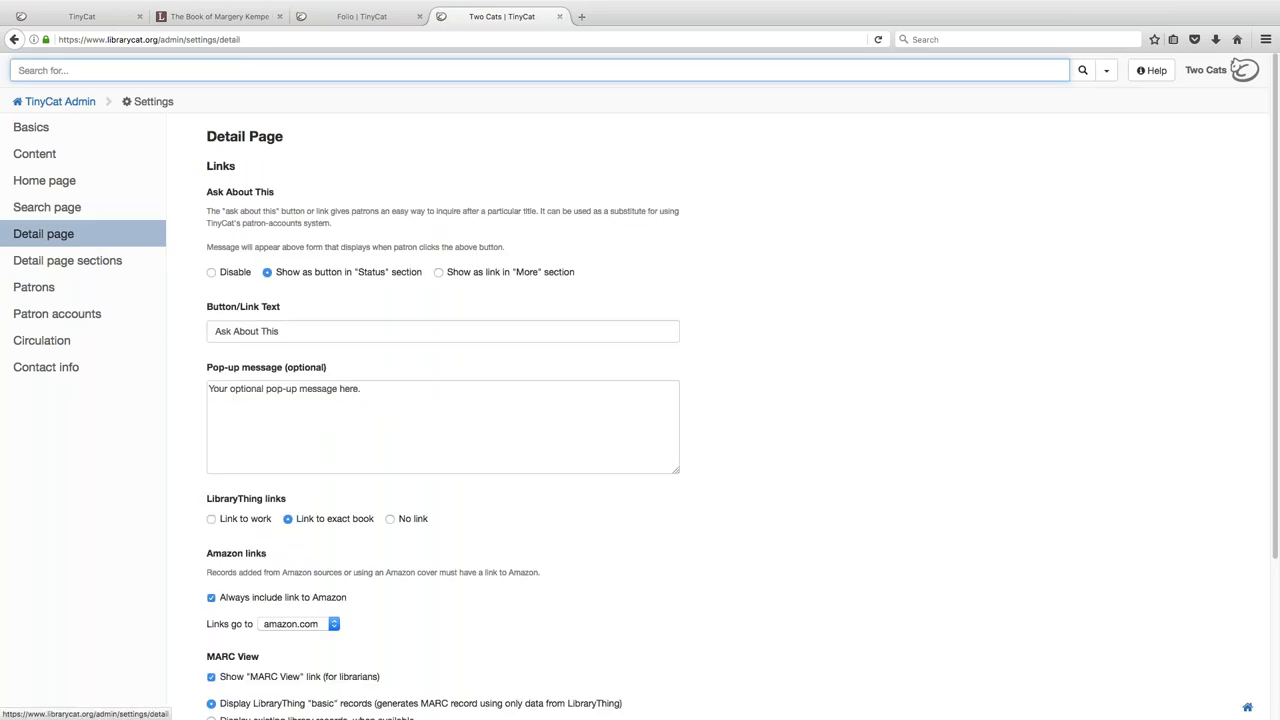
- Uncheck the Facebook, Twitter, Pinterest and Email sharing buttons on the Detail Page
click(443, 331)
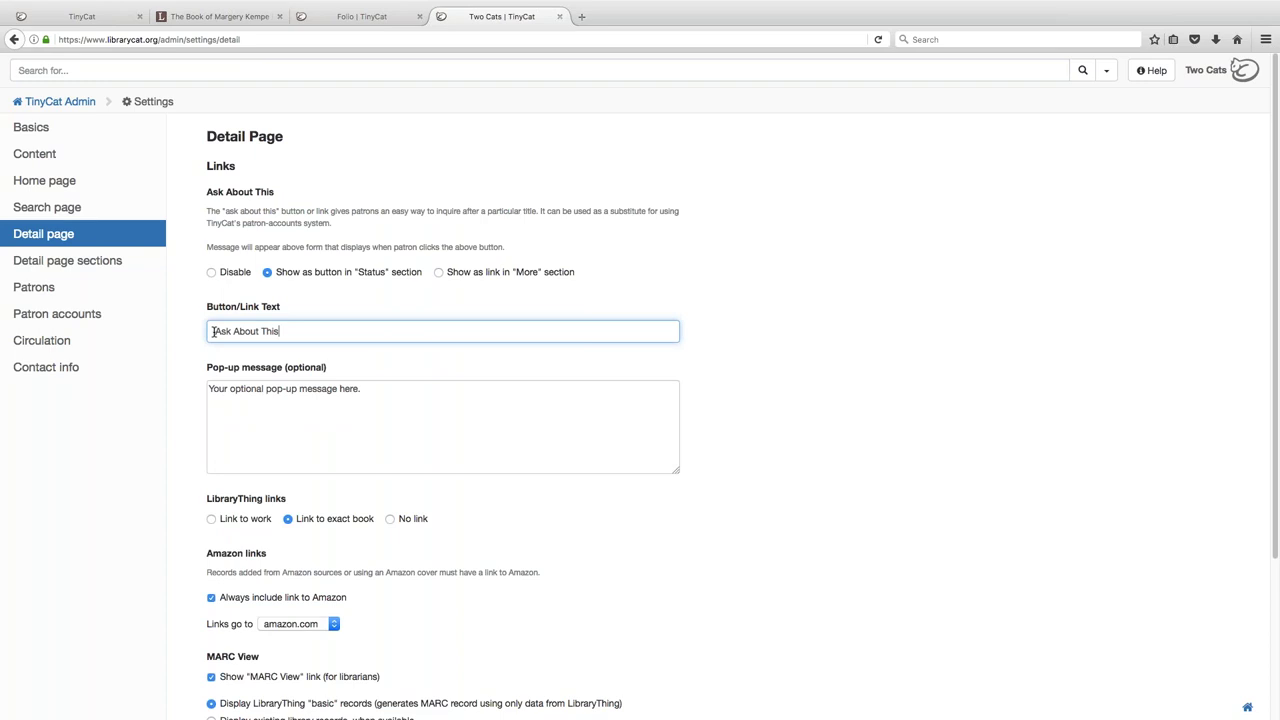
scroll(456, 438, down, 1)
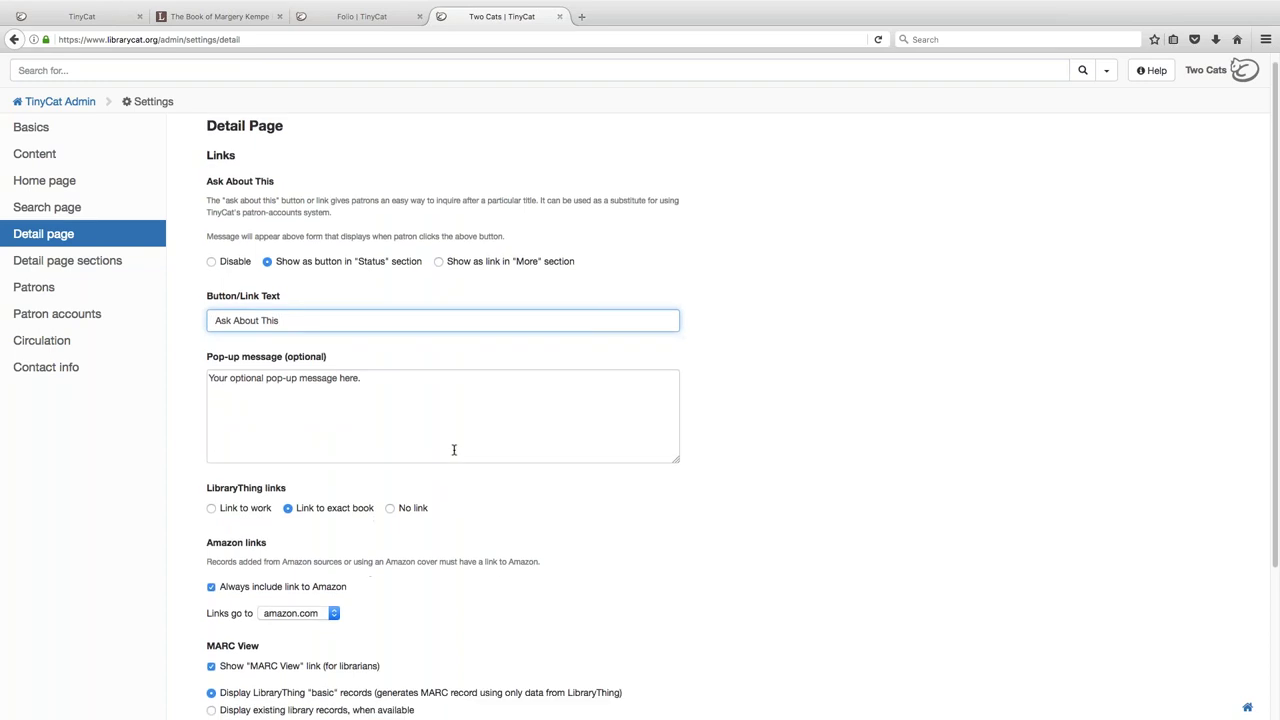
scroll(453, 450, down, 5)
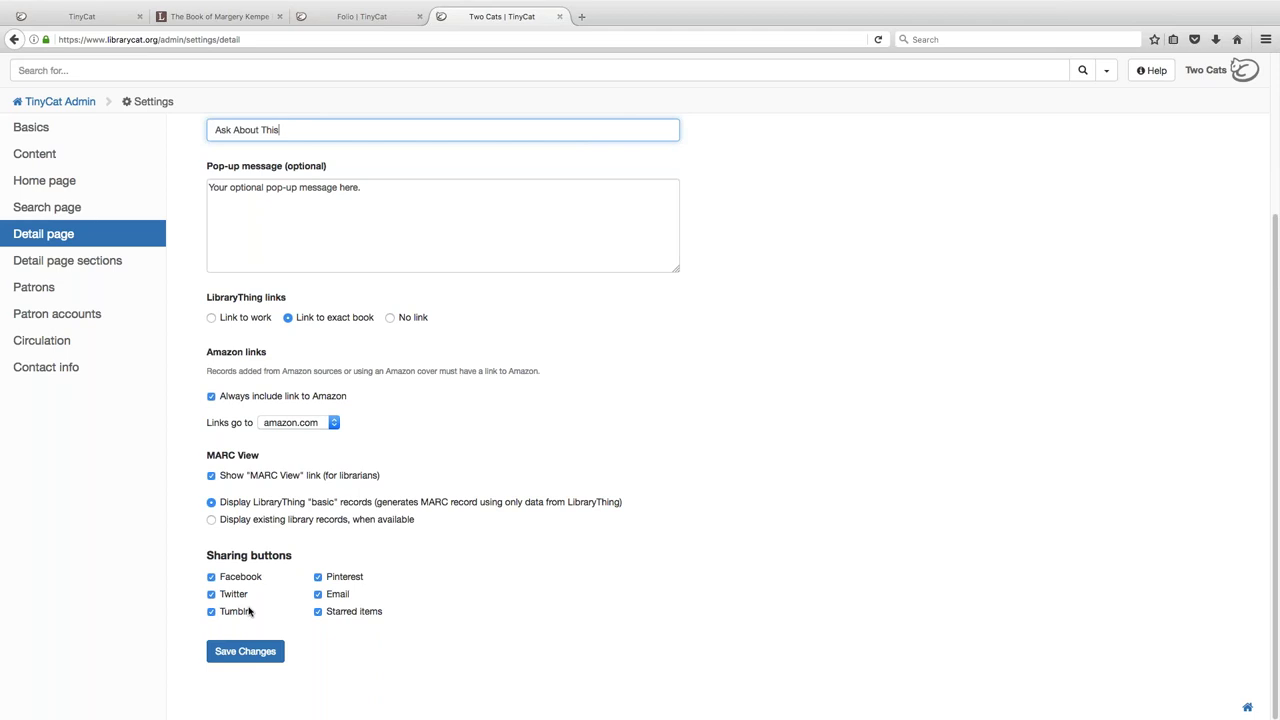
click(211, 577)
click(211, 594)
click(318, 577)
click(318, 594)
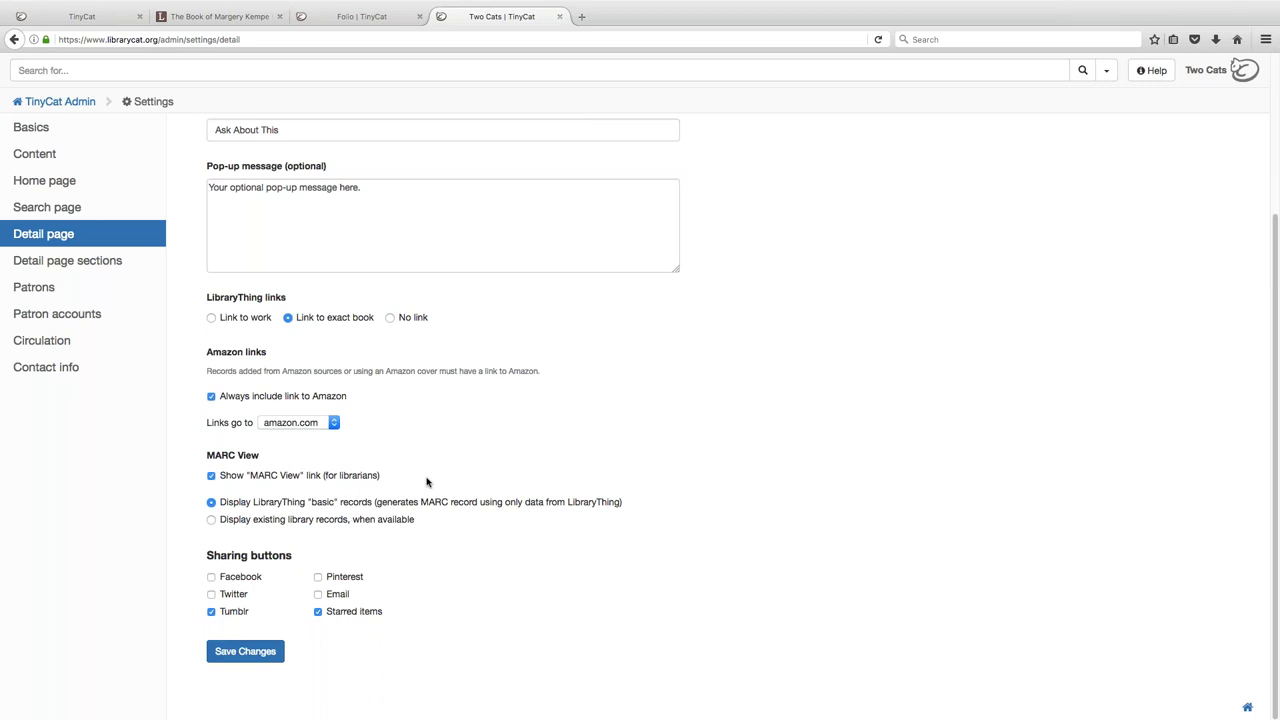
click(140, 268)
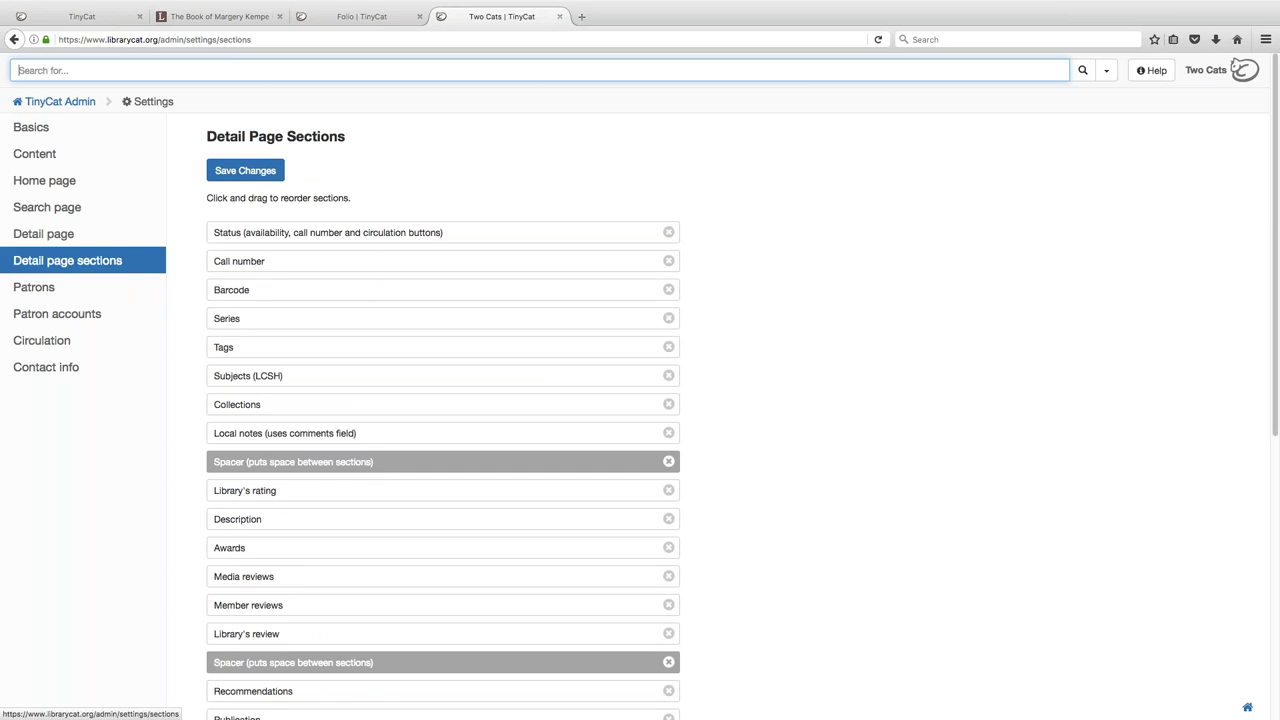
scroll(794, 341, down, 1)
scroll(794, 341, down, 2)
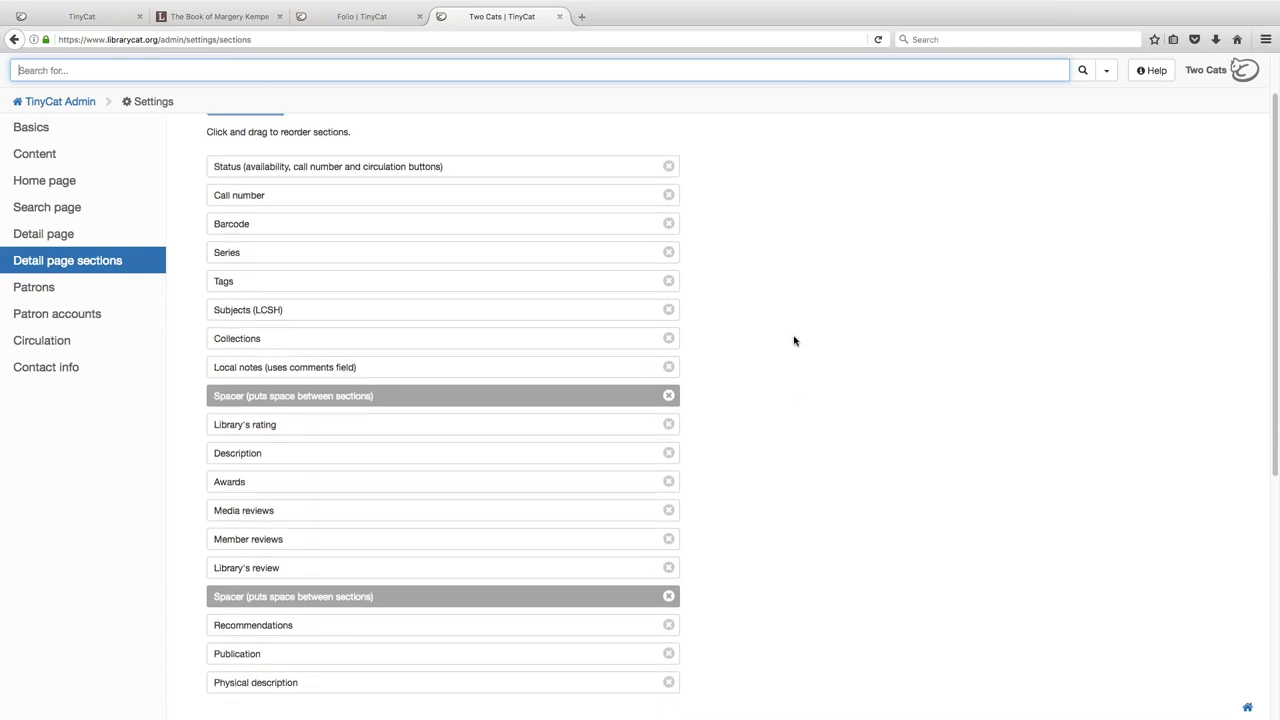
scroll(774, 318, up, 3)
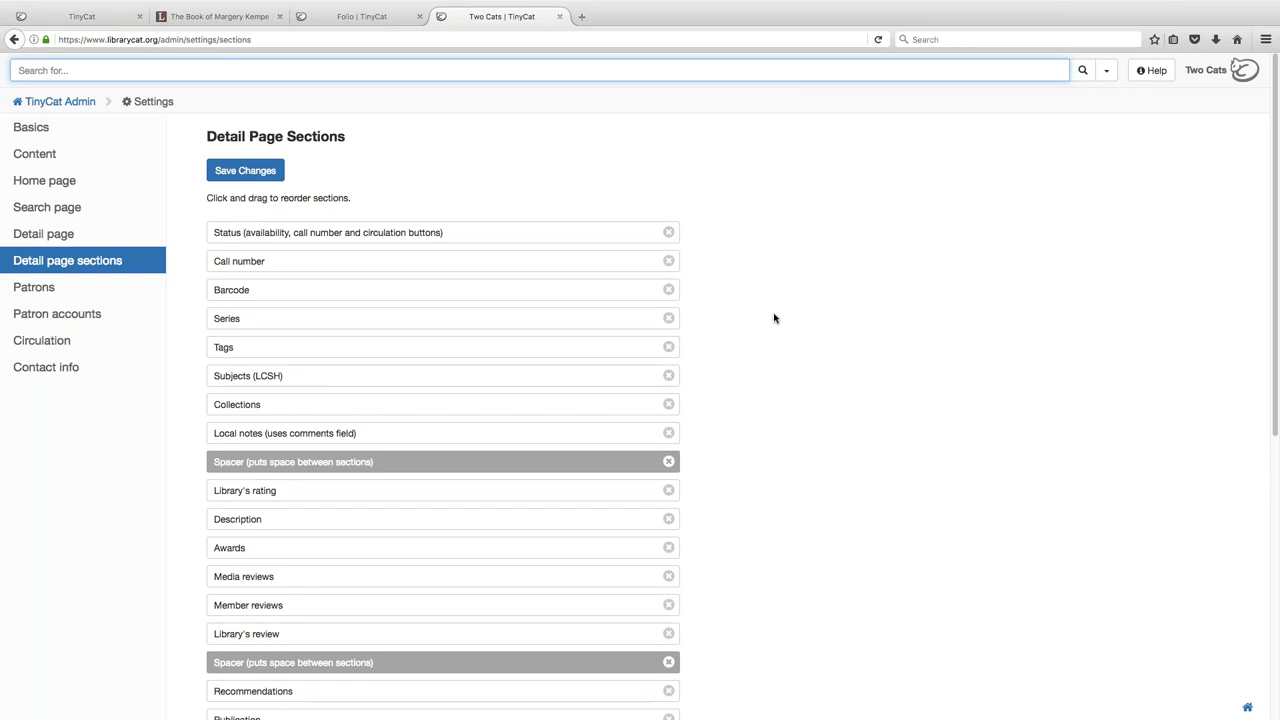
mouse_move(557, 236)
mouse_down()
mouse_move(554, 277)
mouse_move(551, 229)
mouse_up()
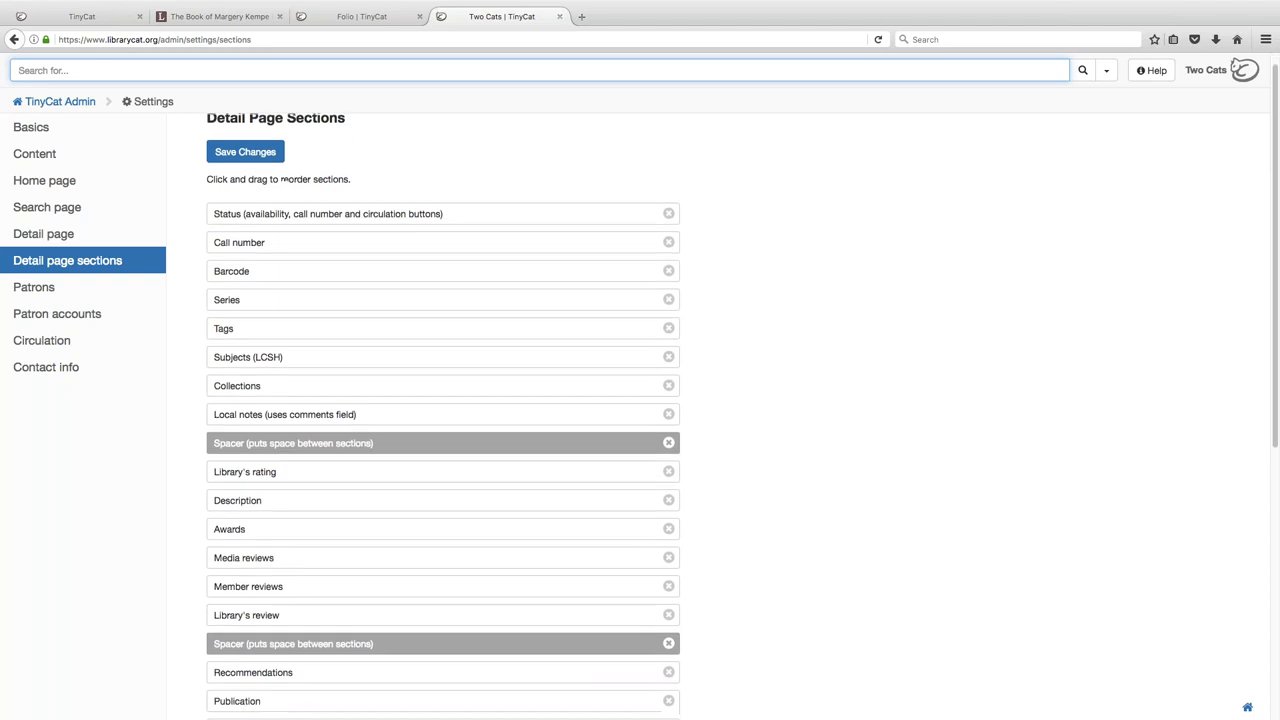
scroll(640, 400, down, 2)
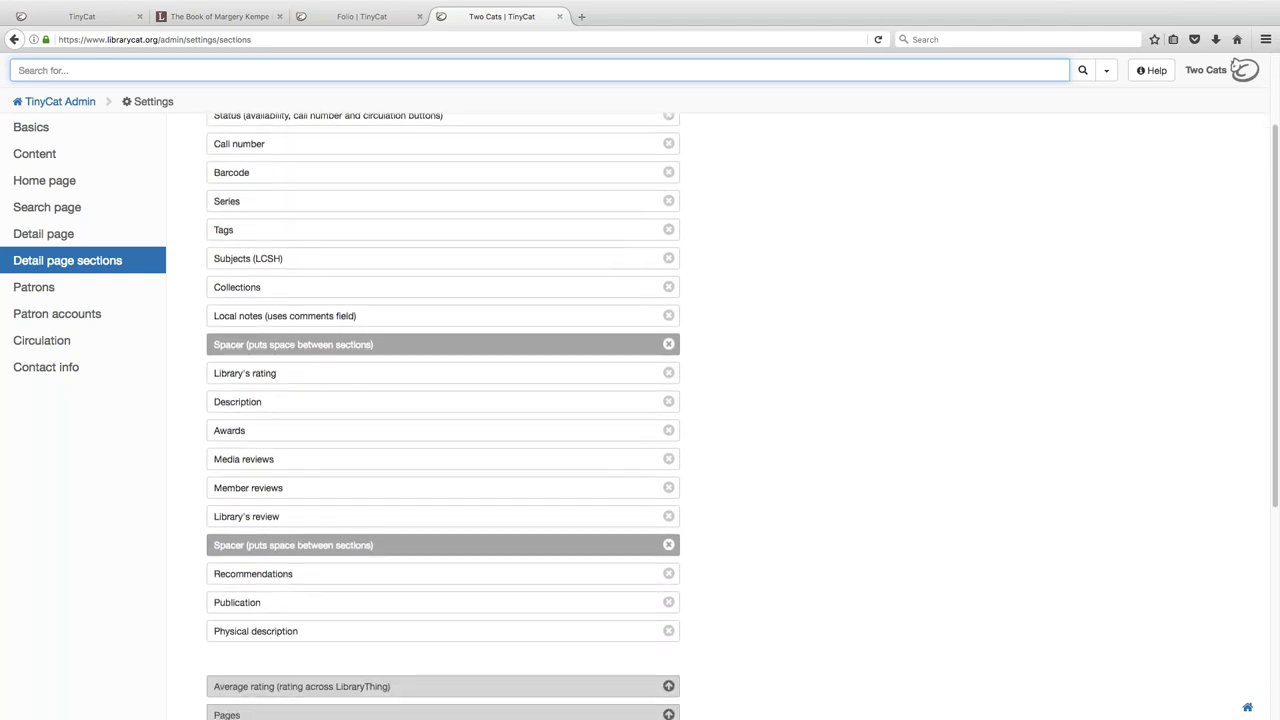
scroll(640, 400, down, 3)
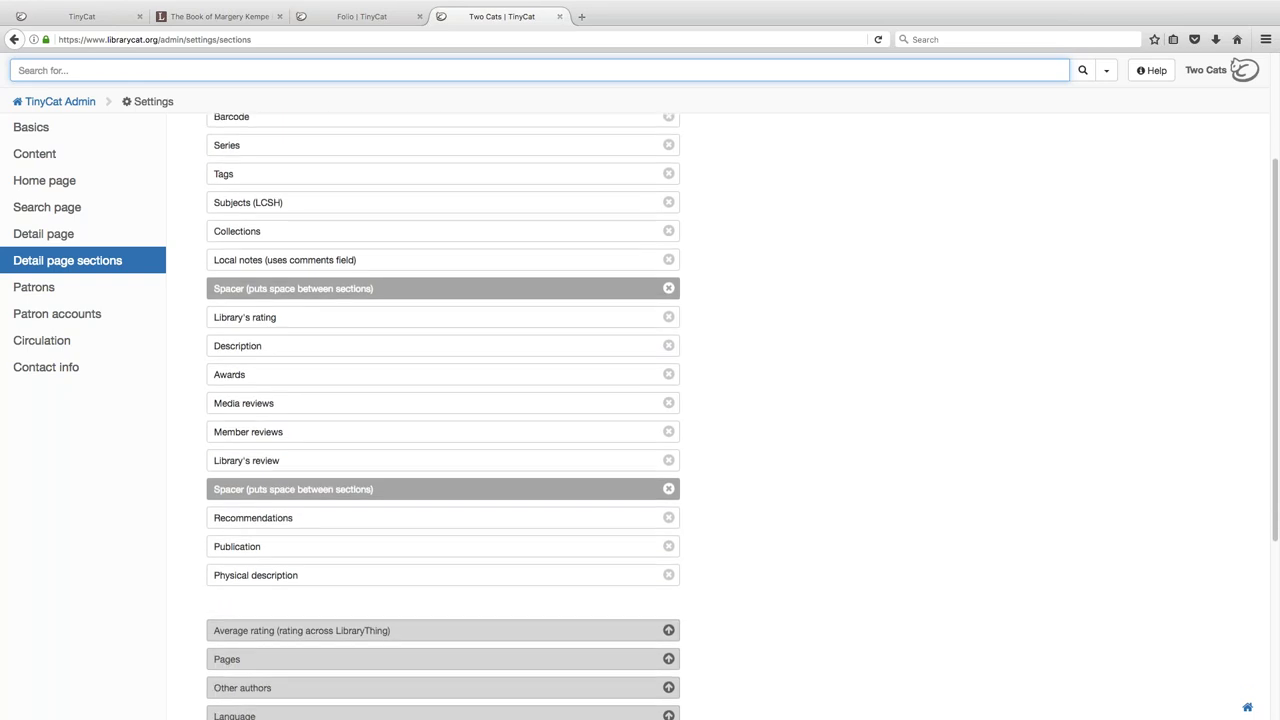
scroll(640, 400, down, 3)
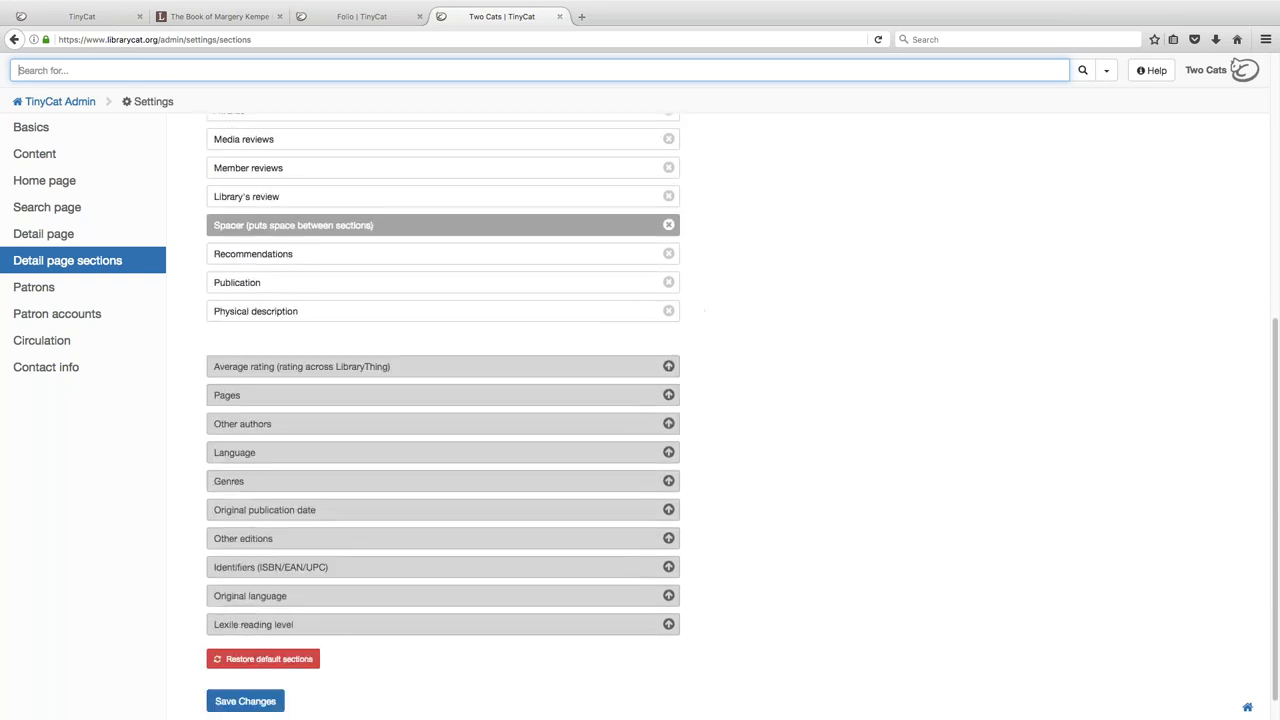
click(668, 311)
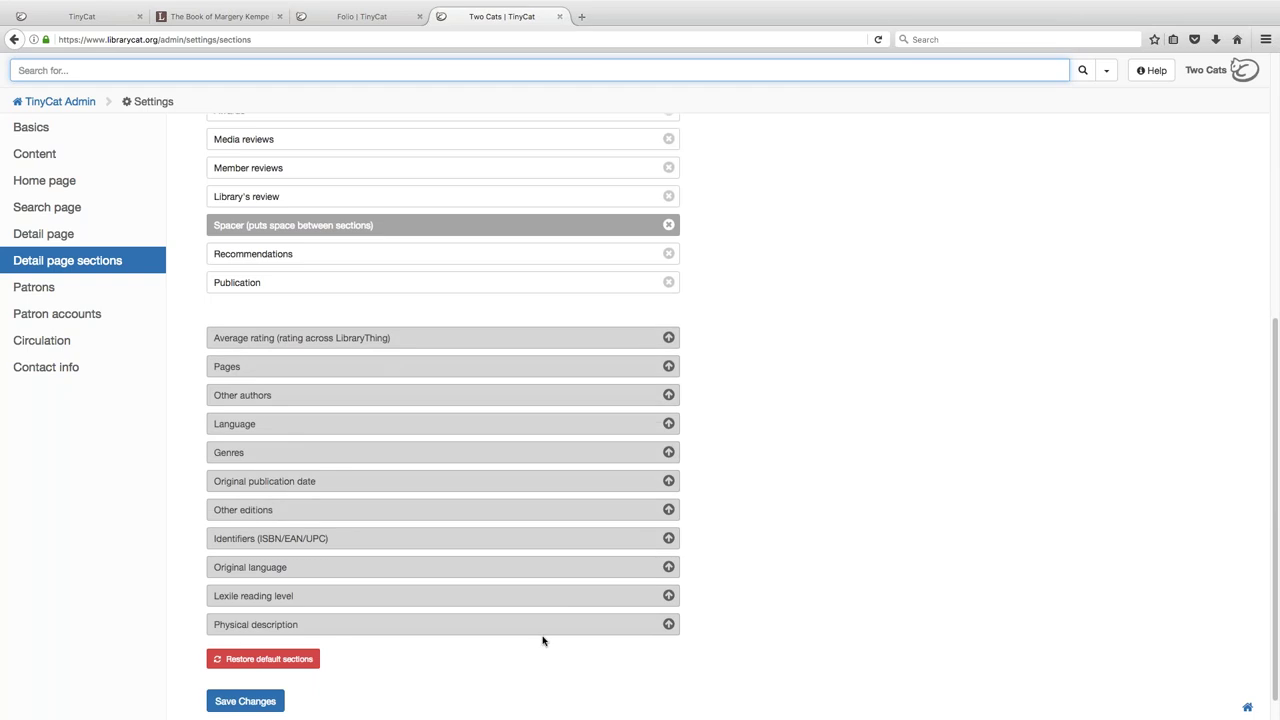
click(669, 340)
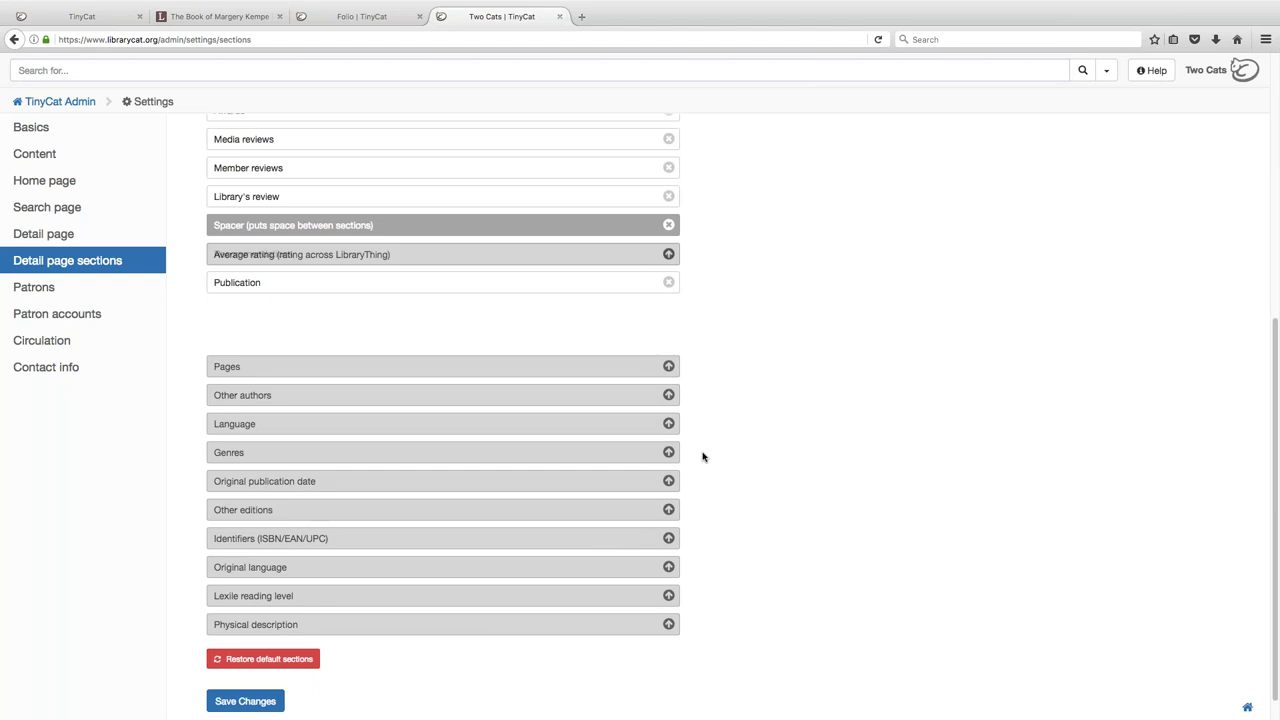
drag(511, 305, 466, 374)
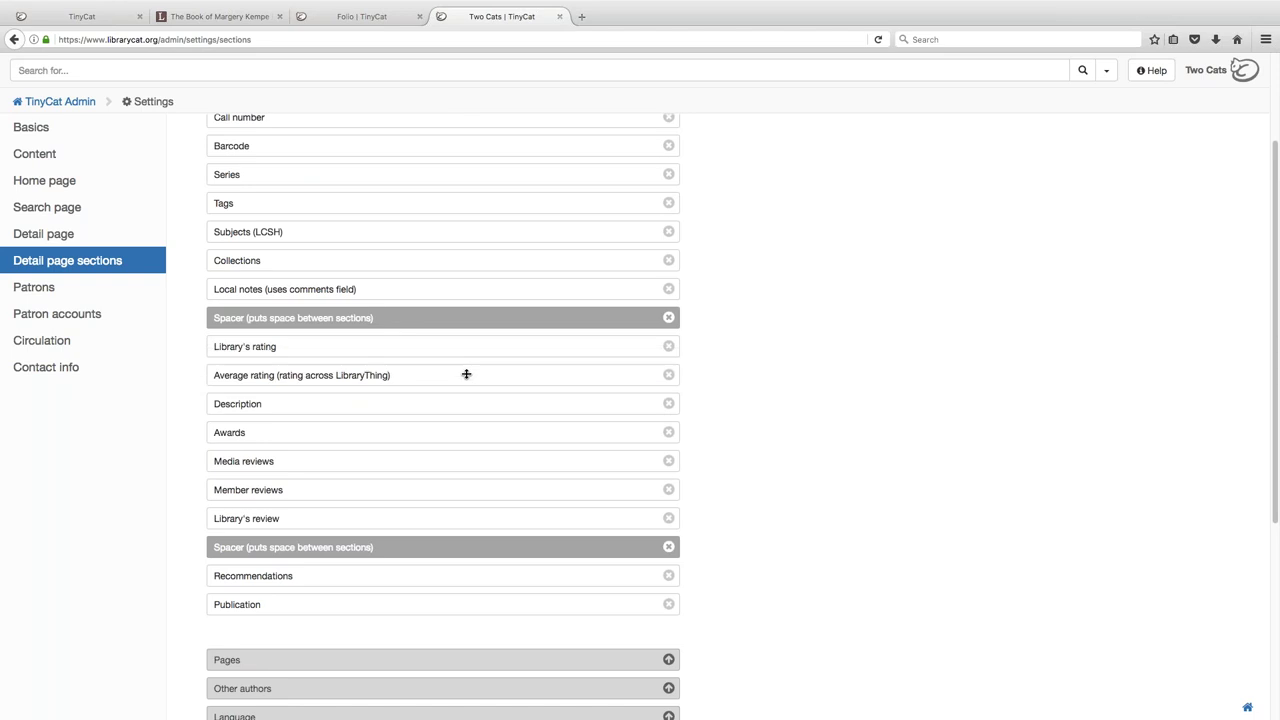
scroll(240, 490, up, 3)
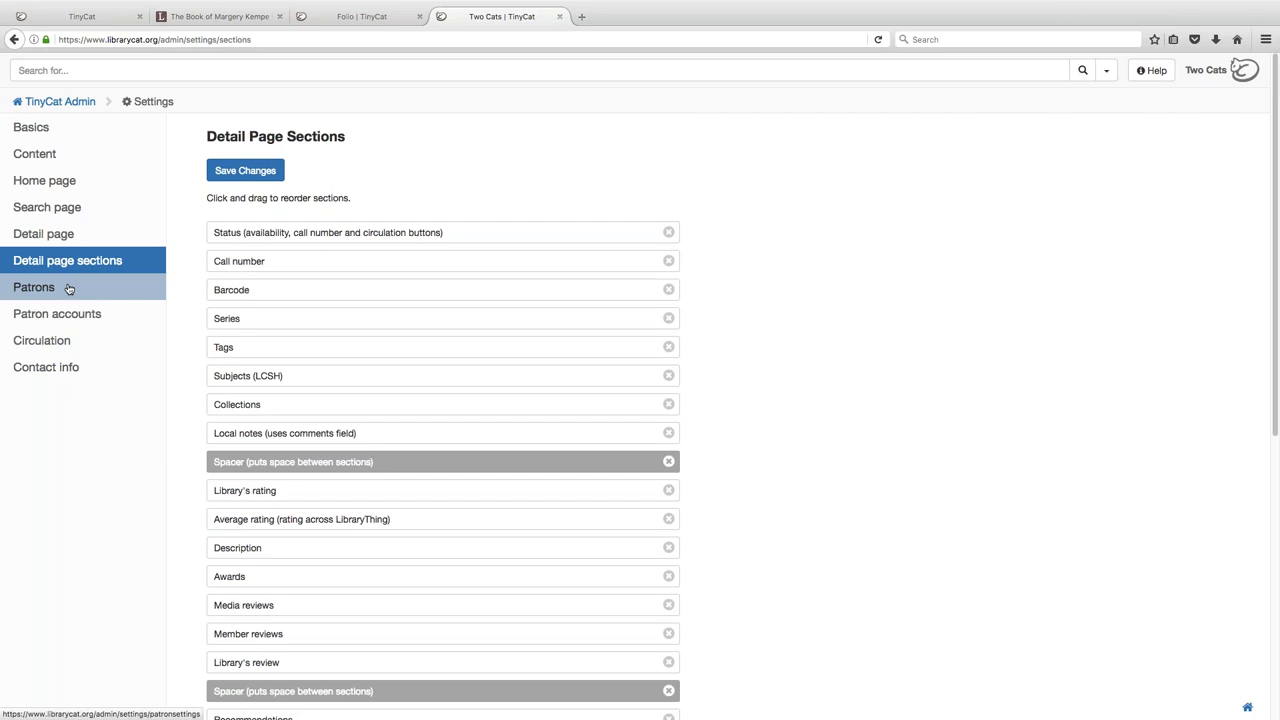
scroll(141, 511, down, 2)
scroll(141, 511, down, 5)
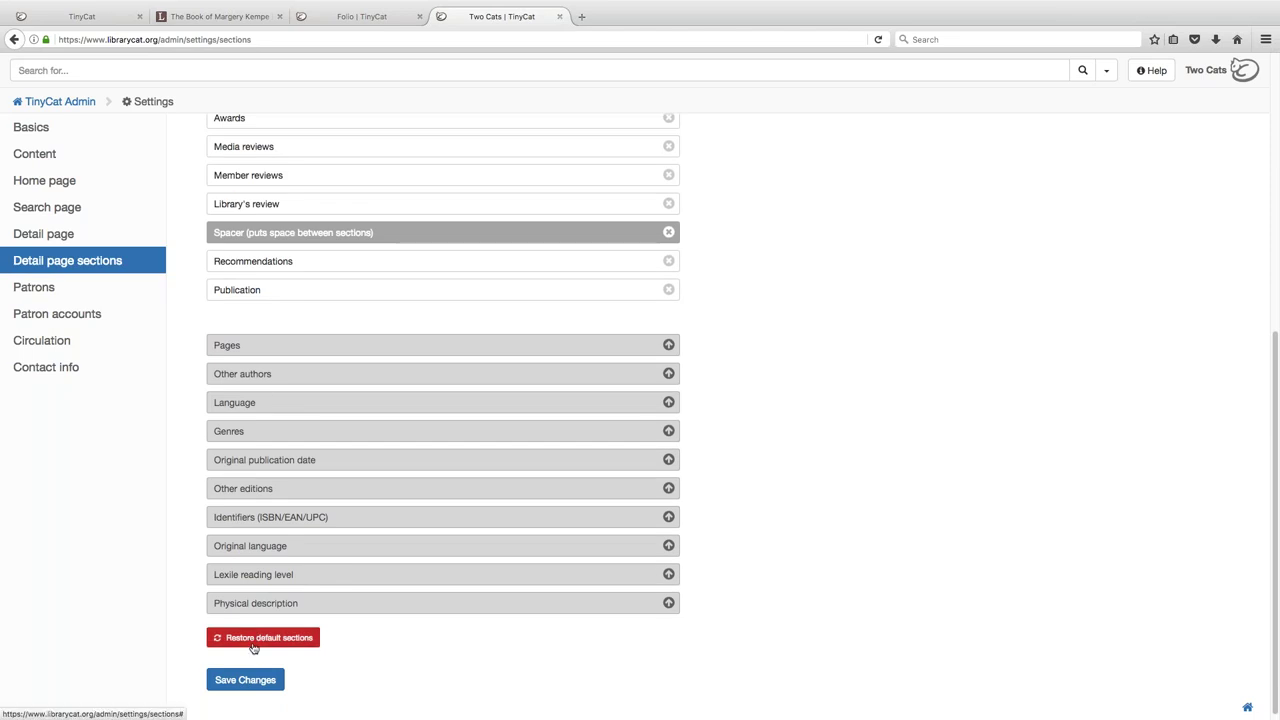
click(78, 298)
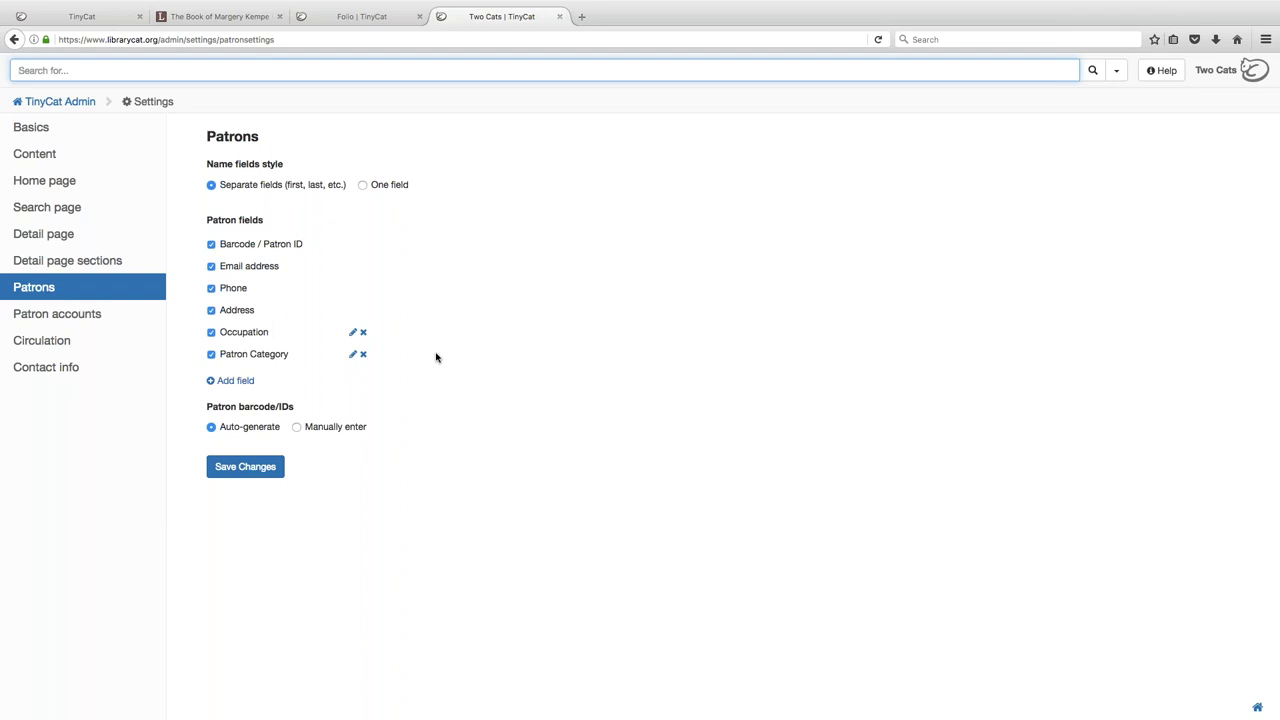
- Save Patron accounts as Full Circulation after trying Disable and Simple, then open the catalog in a new tab
click(98, 320)
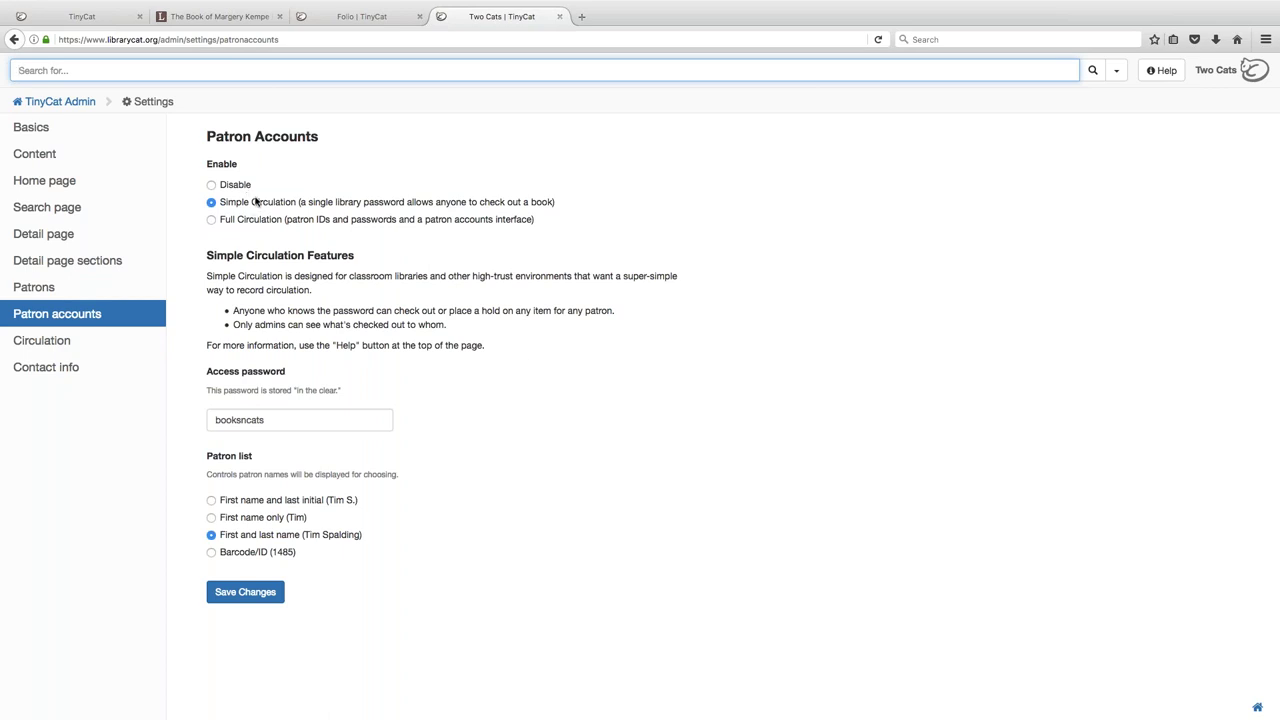
click(241, 188)
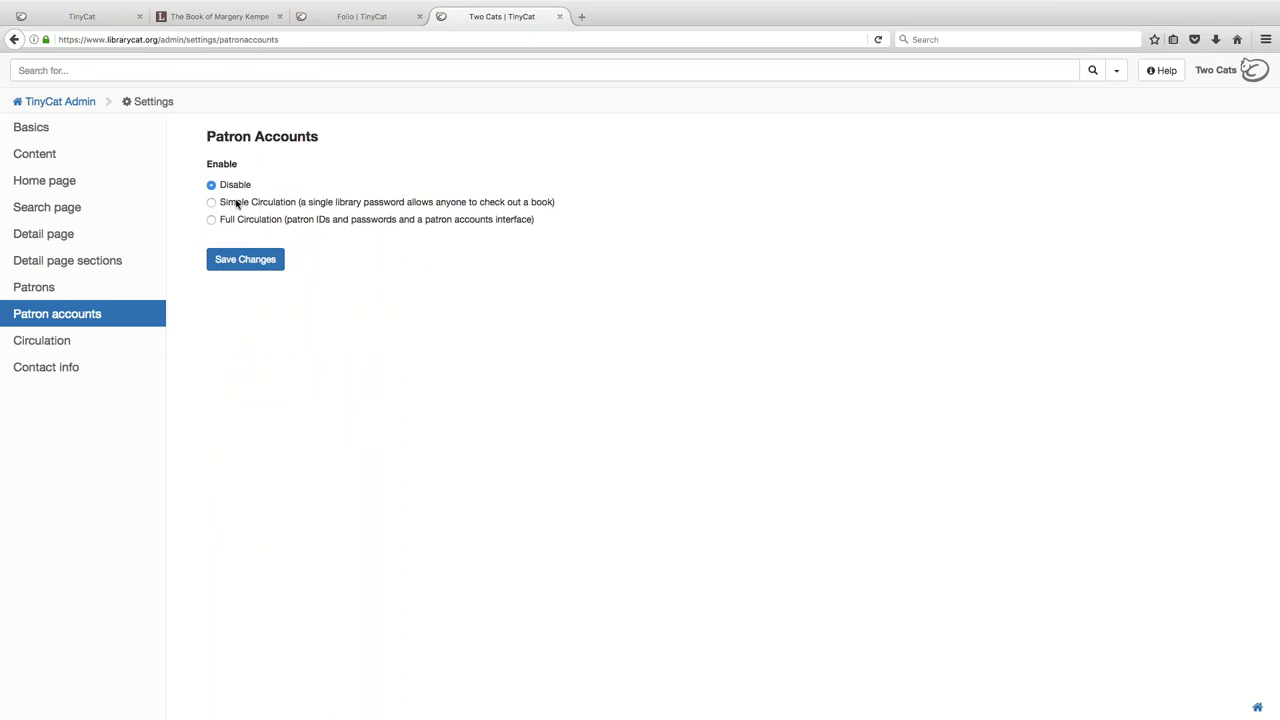
click(225, 206)
click(252, 222)
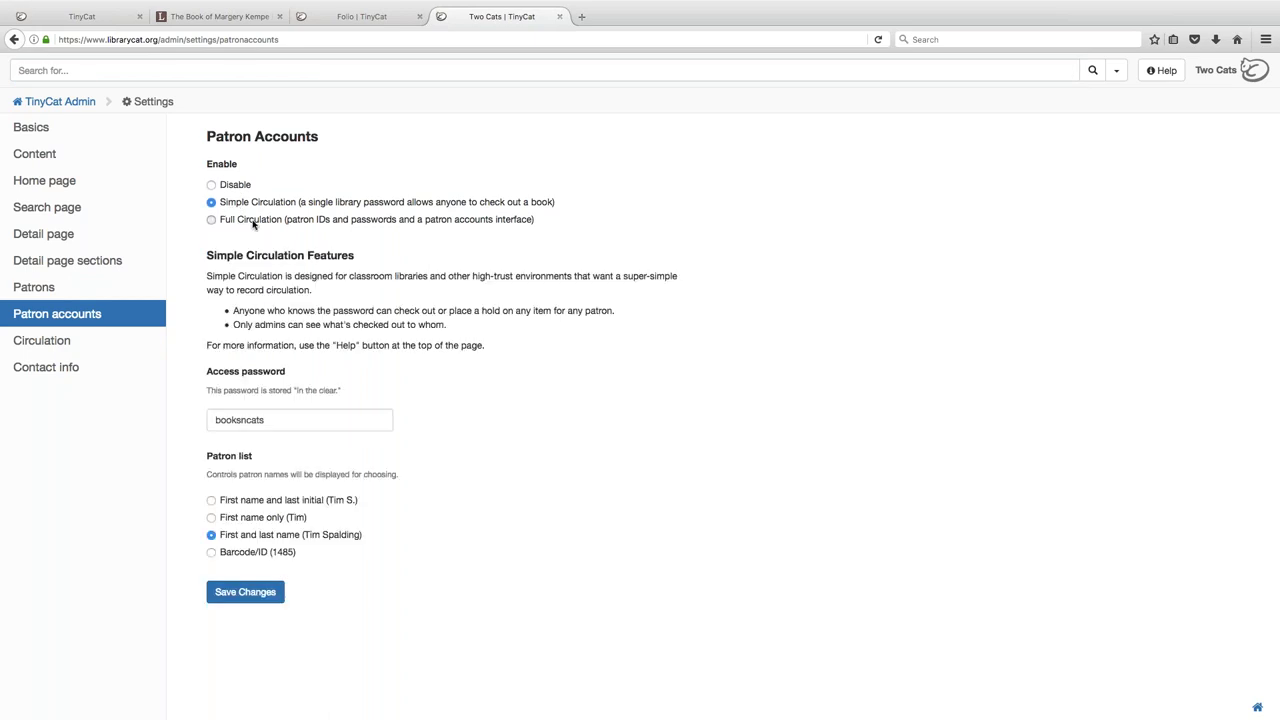
click(257, 423)
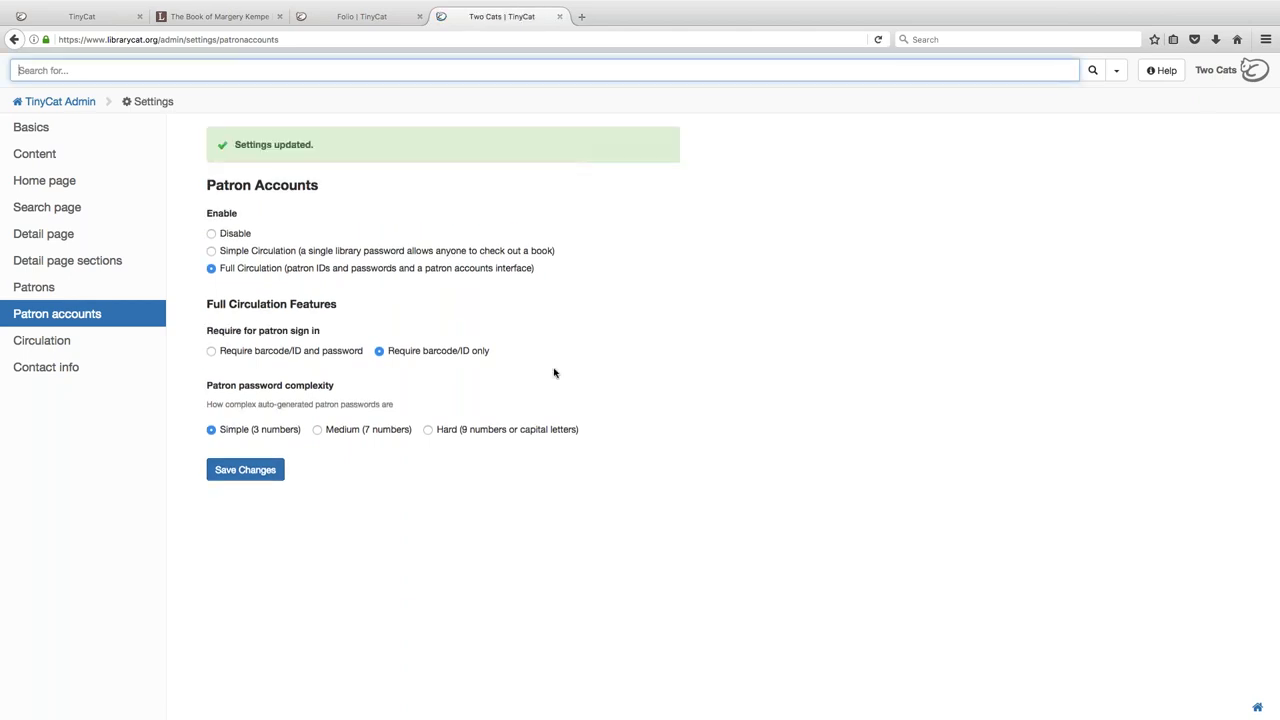
drag(1216, 70, 645, 17)
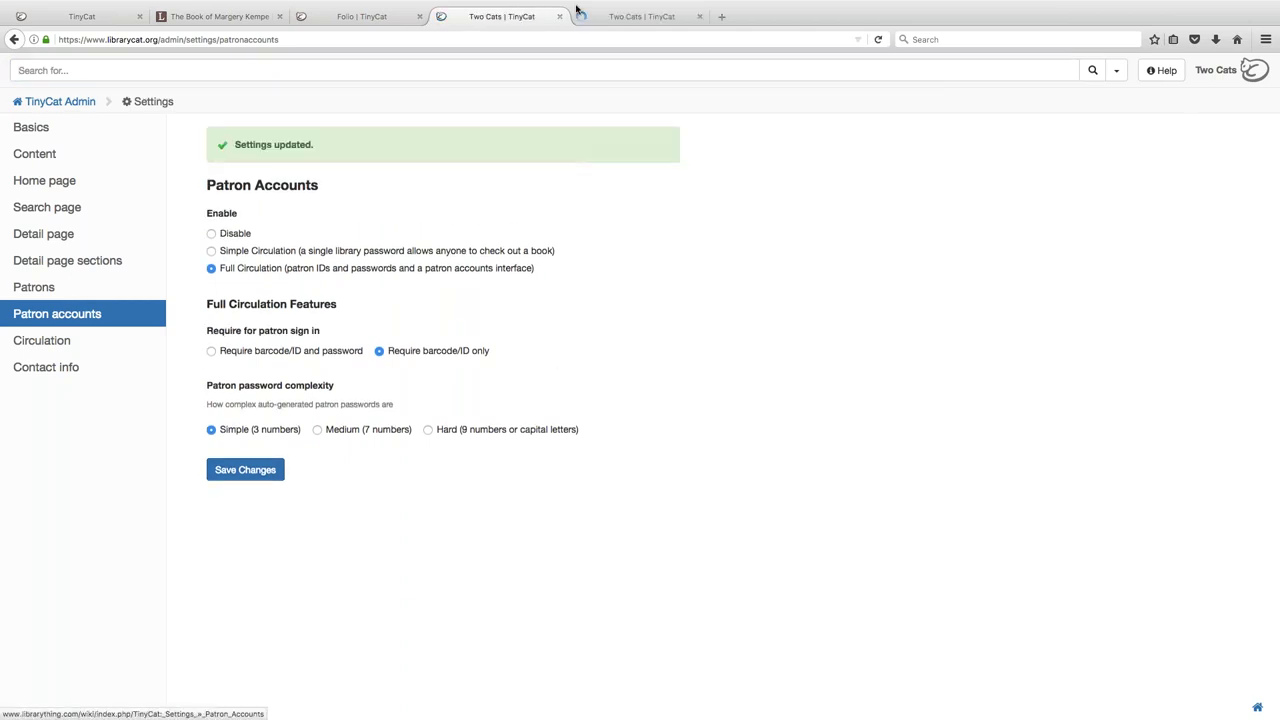
- Sign in to the public catalog with a patron ID
click(662, 16)
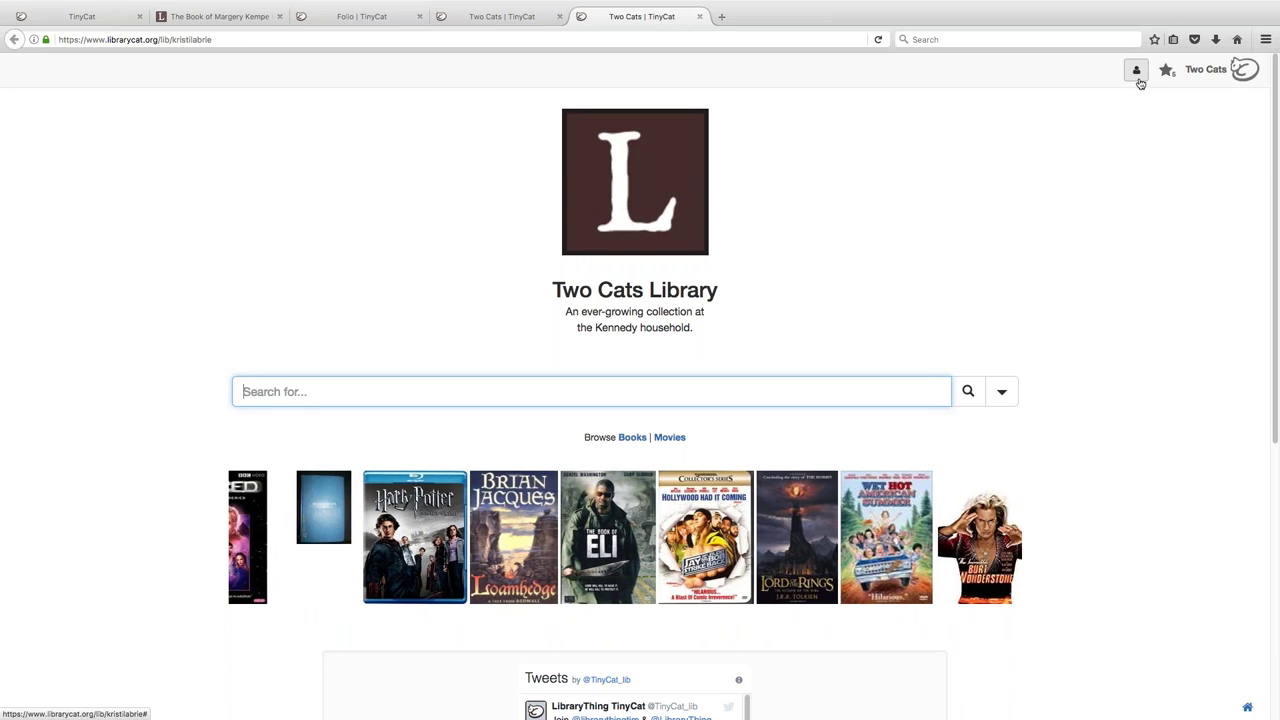
click(1138, 70)
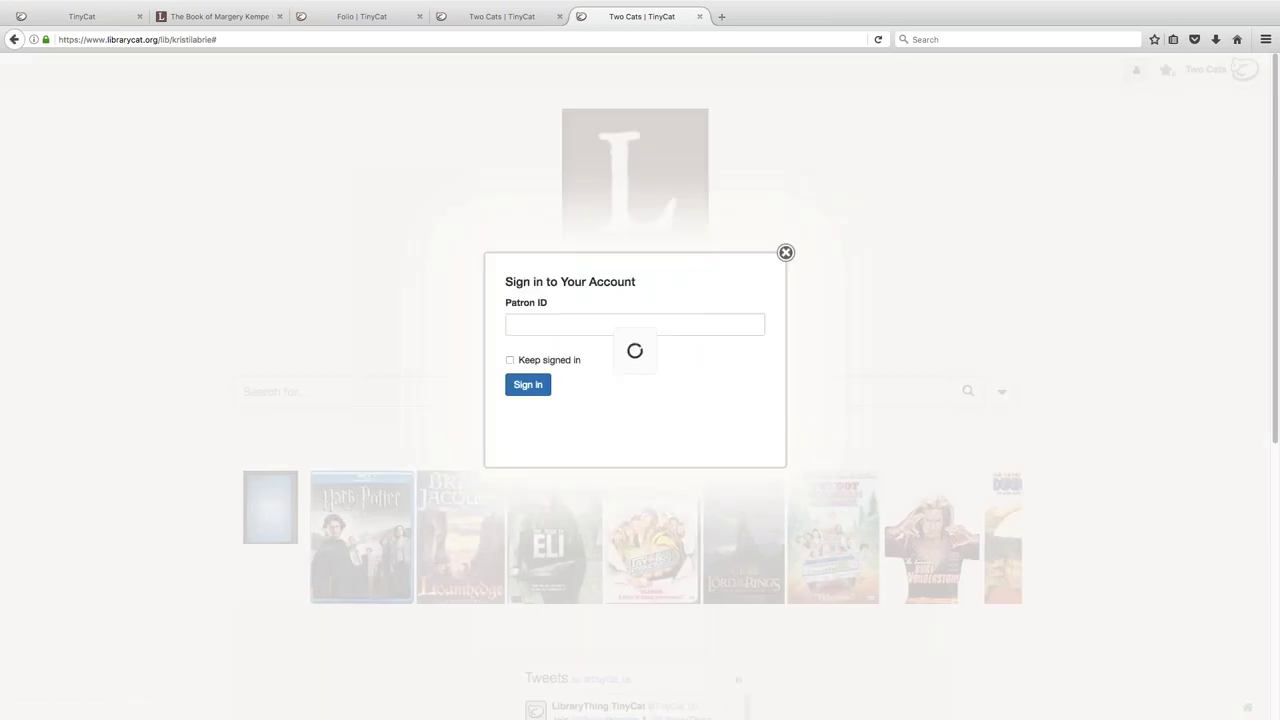
click(595, 327)
text(2)
key(Return)
- Review the patron's History and Personal Information, sign out, and close the catalog tab
click(271, 159)
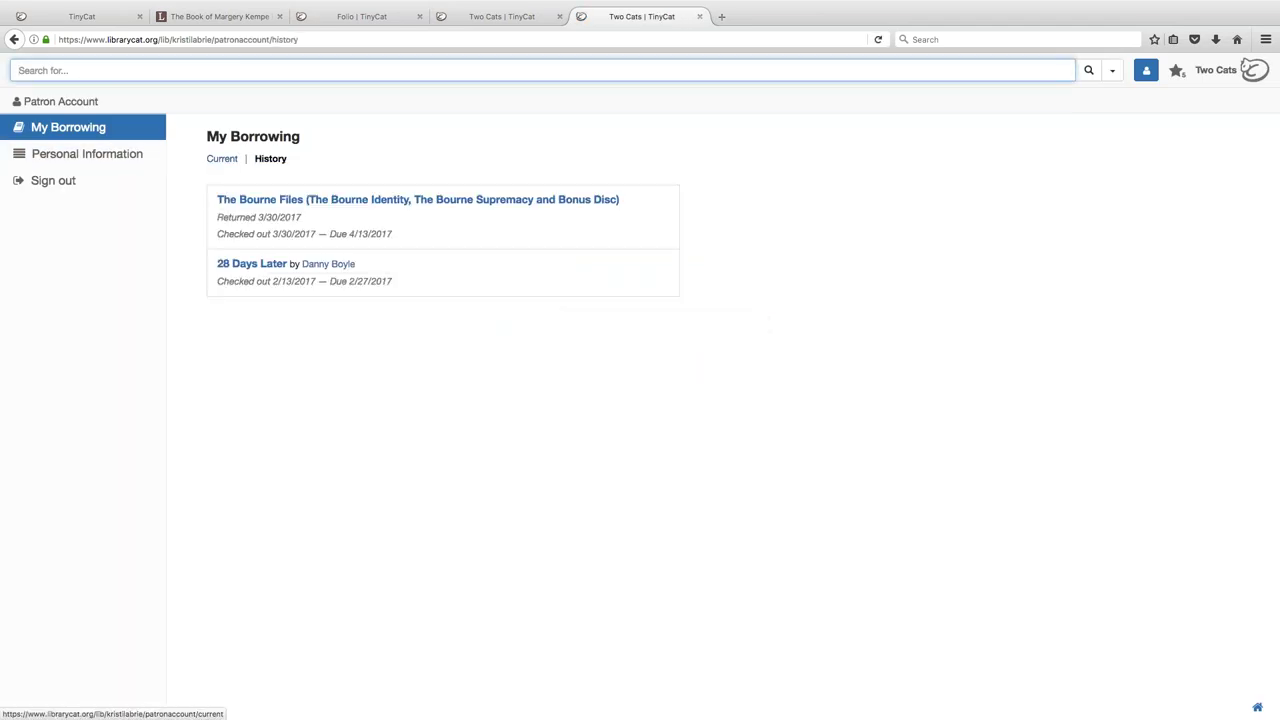
click(72, 163)
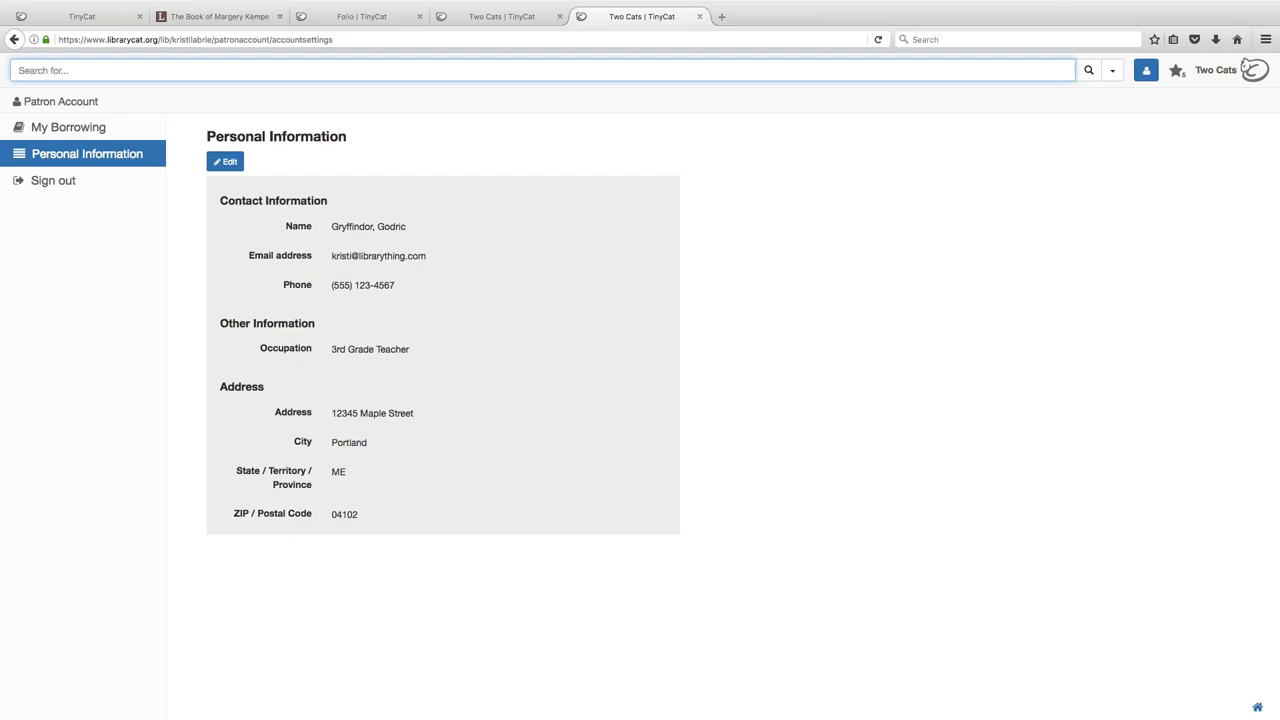
click(226, 162)
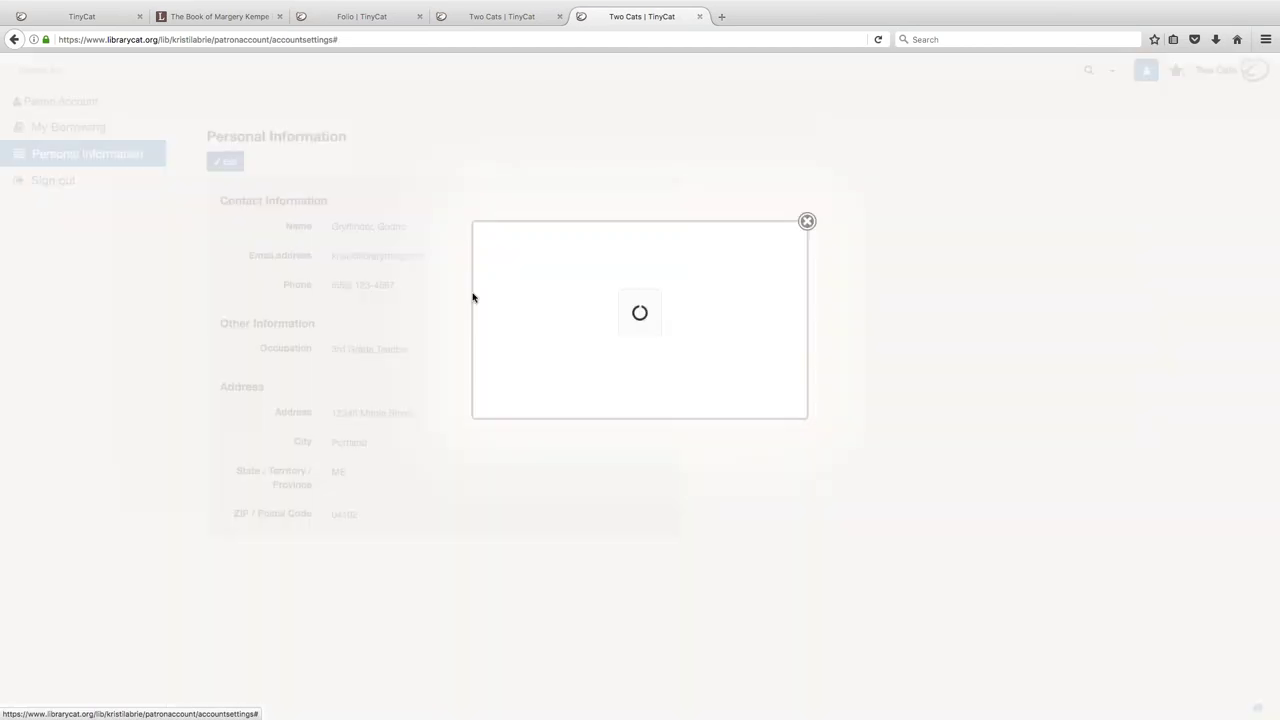
scroll(672, 515, down, 5)
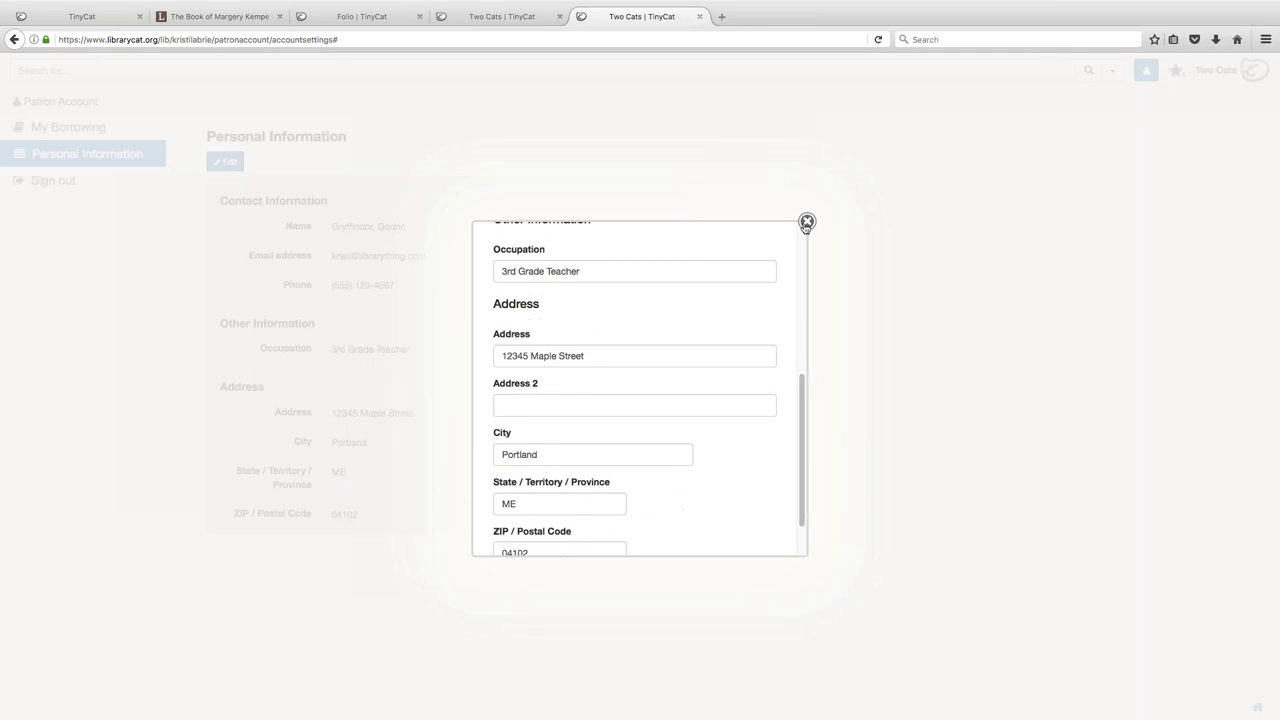
click(807, 221)
click(46, 180)
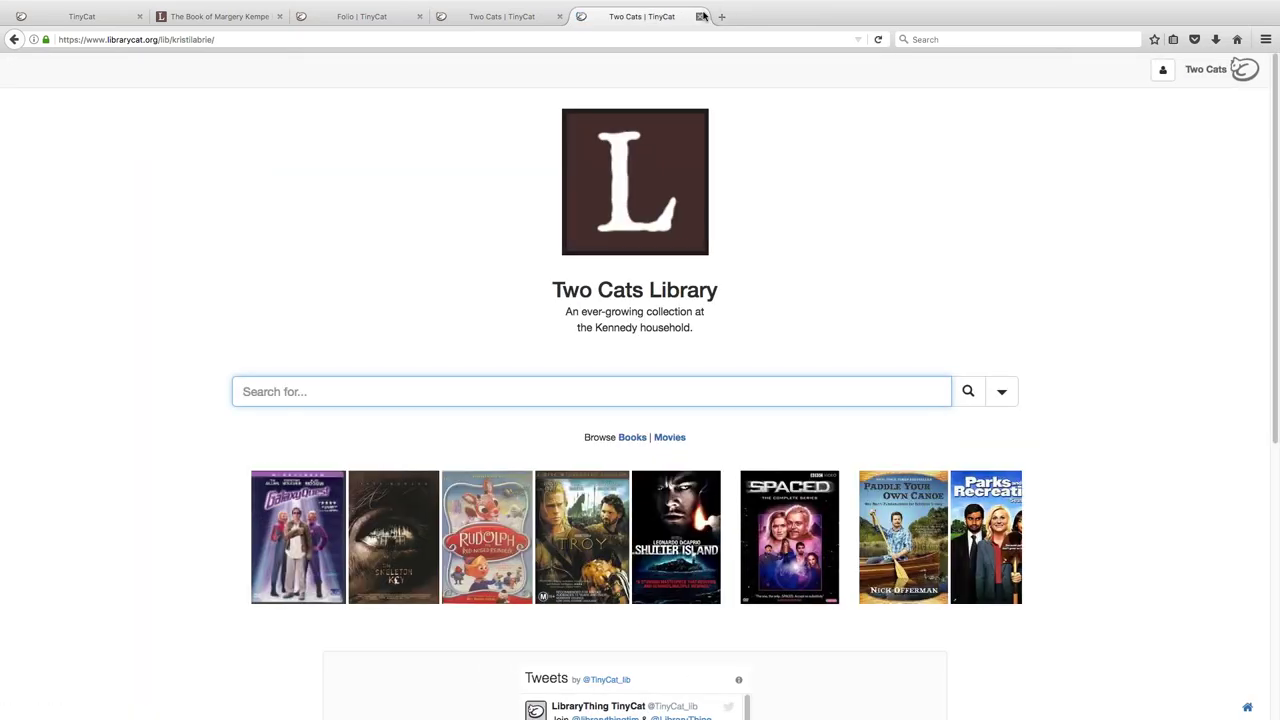
click(701, 16)
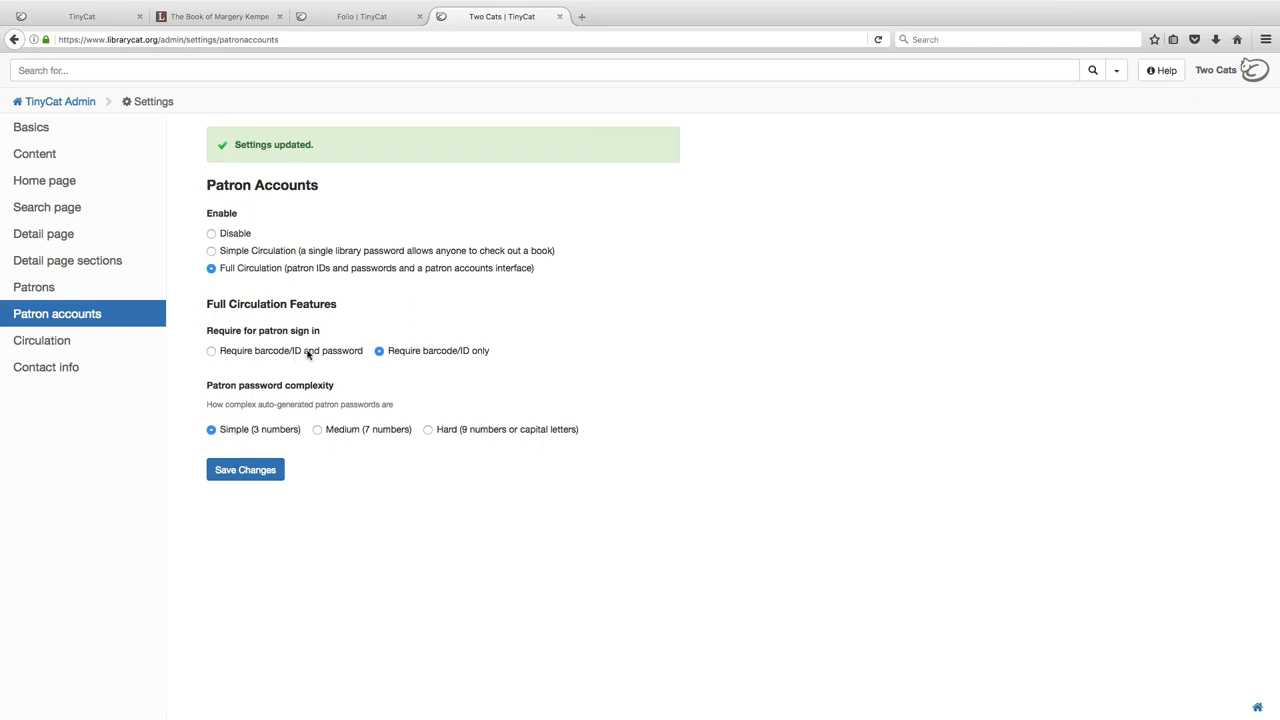
- Open the Circulation settings from the admin Settings sidebar
click(62, 355)
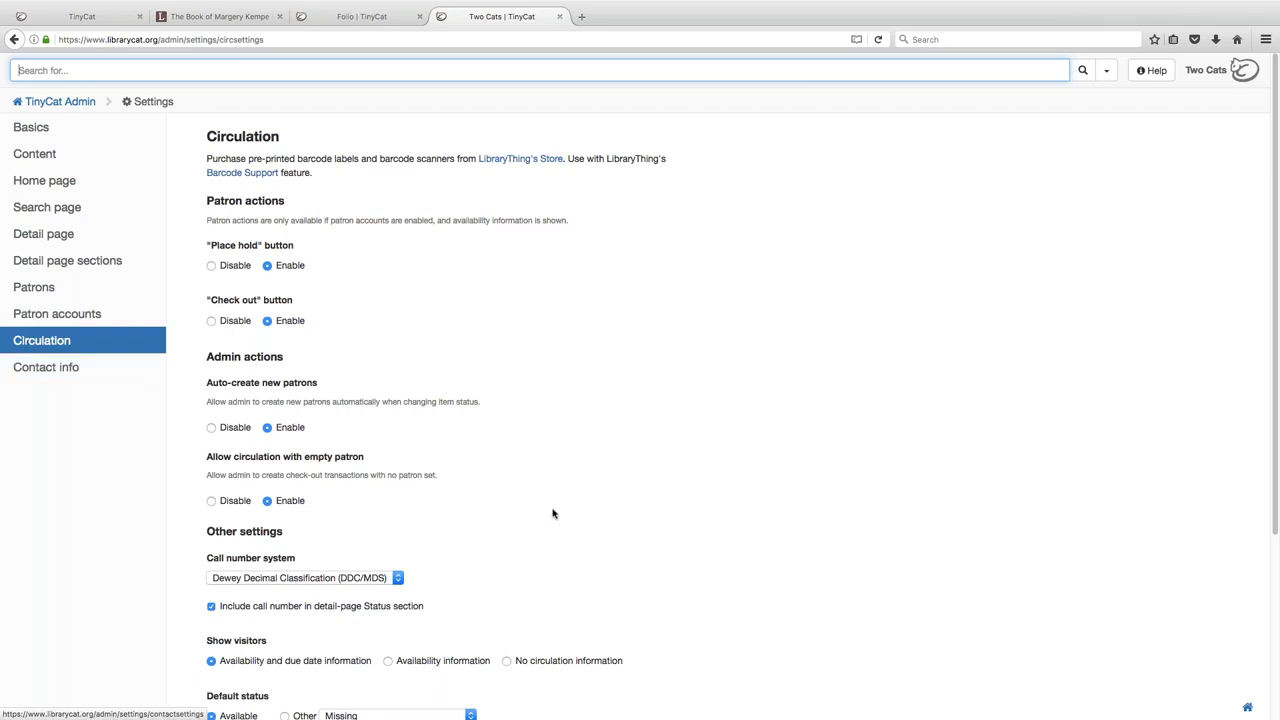
- Scroll through the Circulation settings, then switch to the Contact info settings
scroll(553, 513, down, 3)
scroll(553, 514, down, 1)
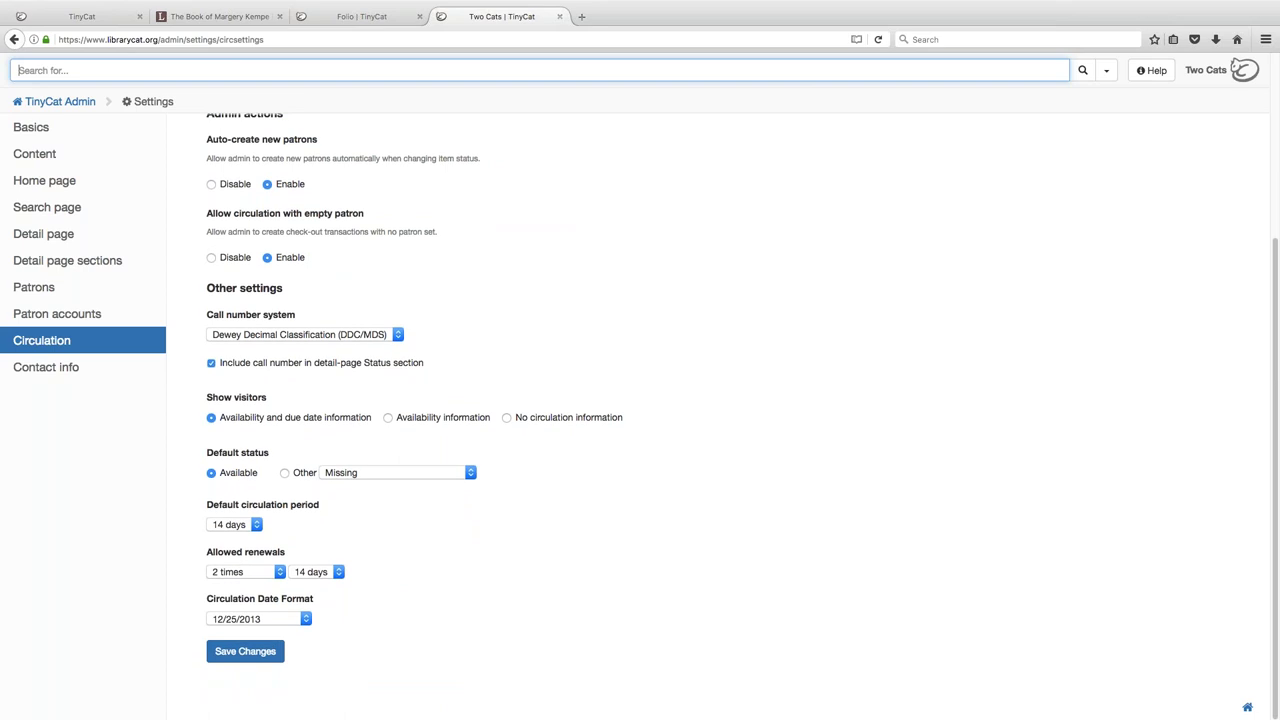
click(99, 377)
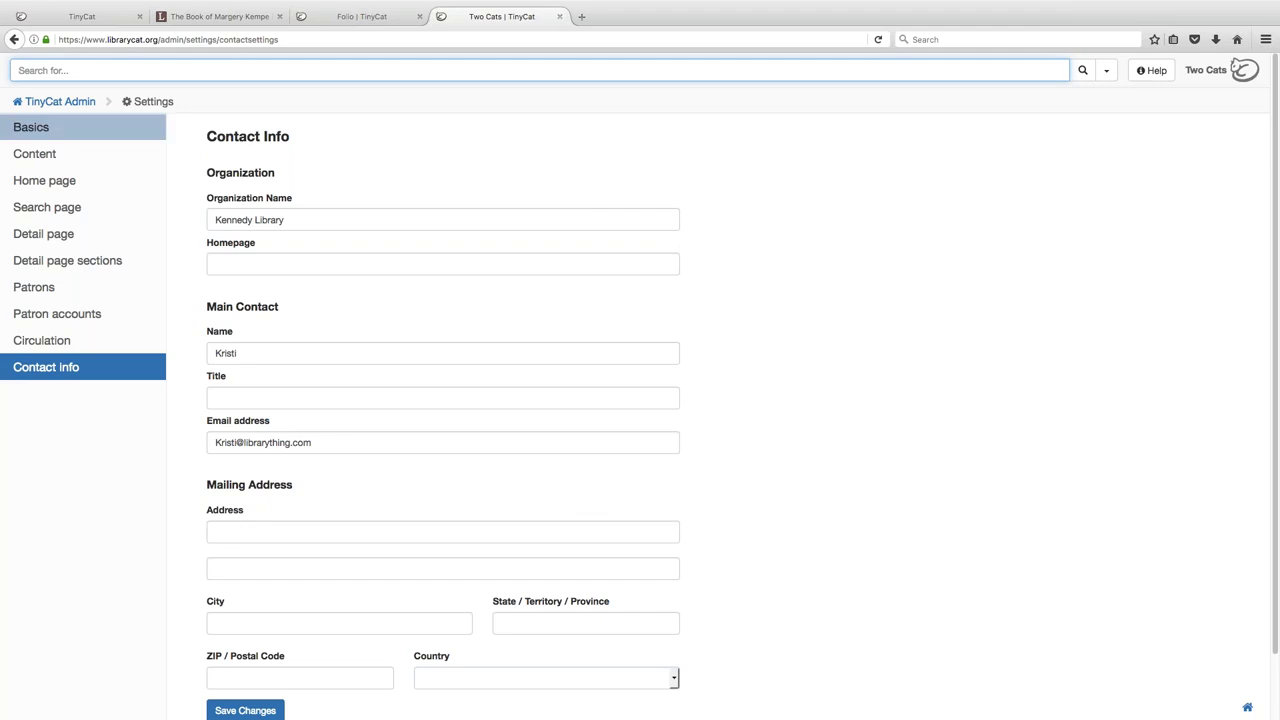
- Go back to the TinyCat Admin dashboard through its breadcrumb link
click(68, 104)
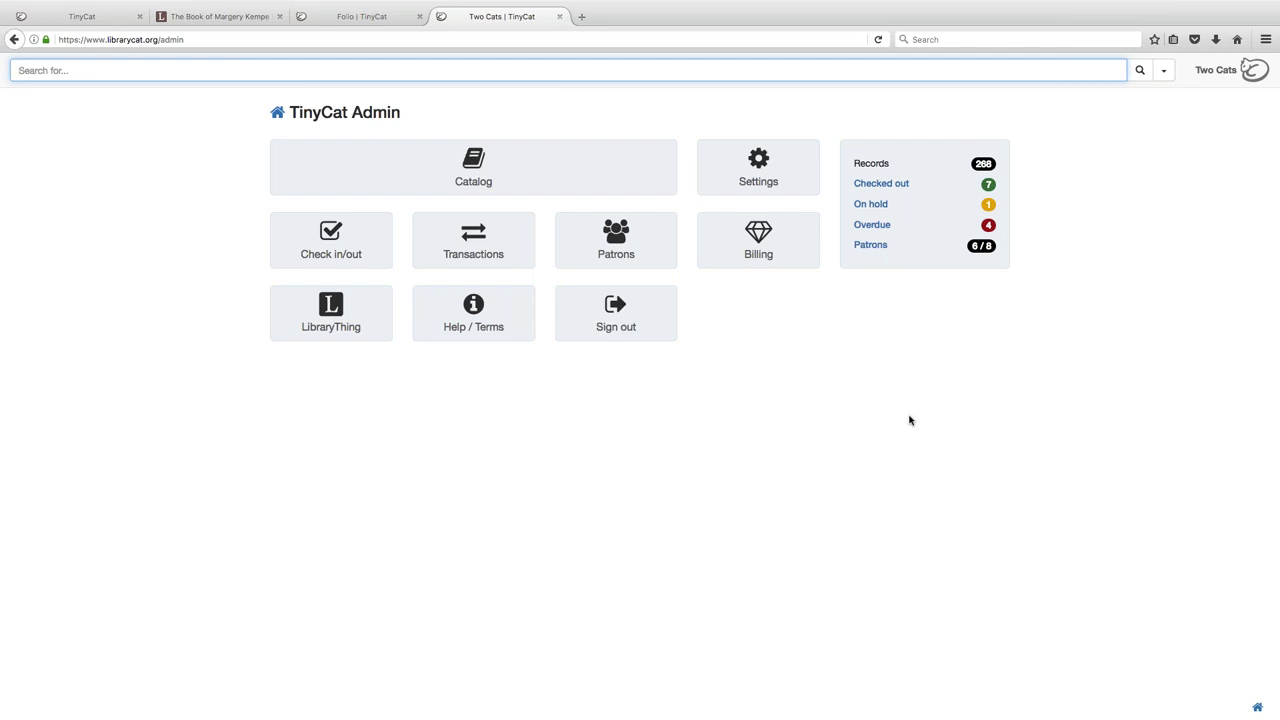
- Open the TinyCat settings and scroll through the Detail page sections settings
click(785, 183)
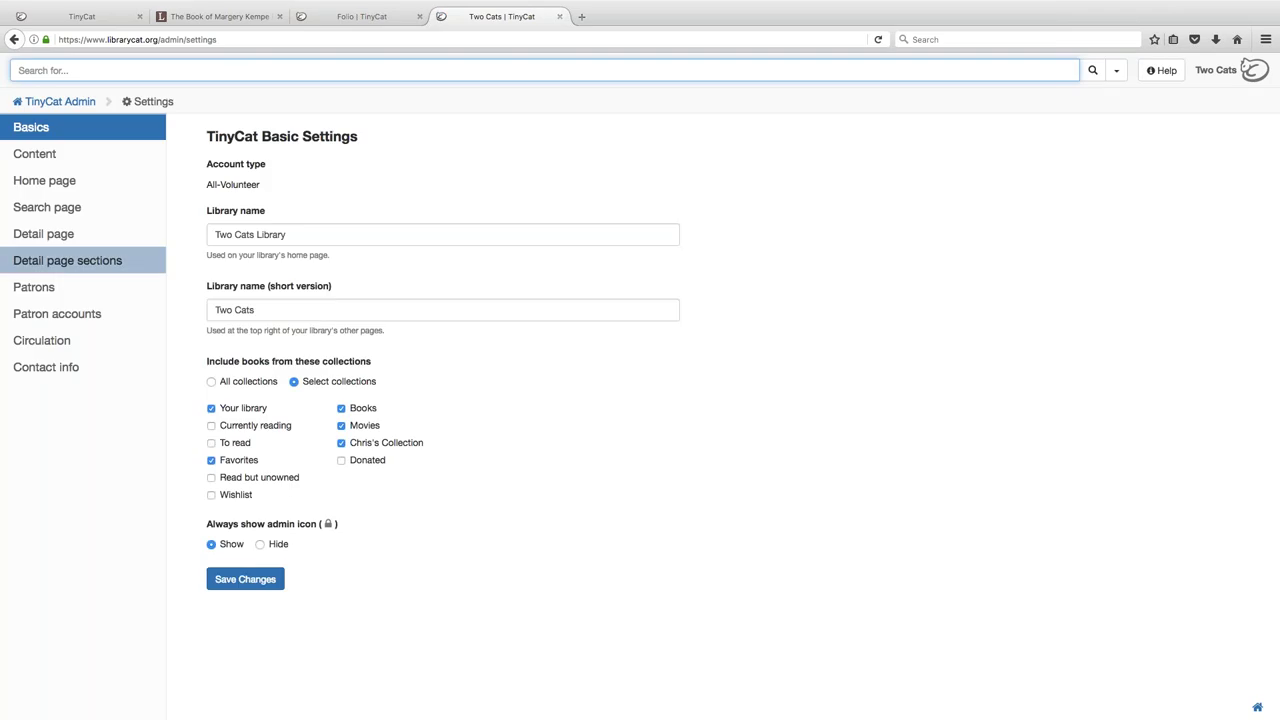
click(84, 258)
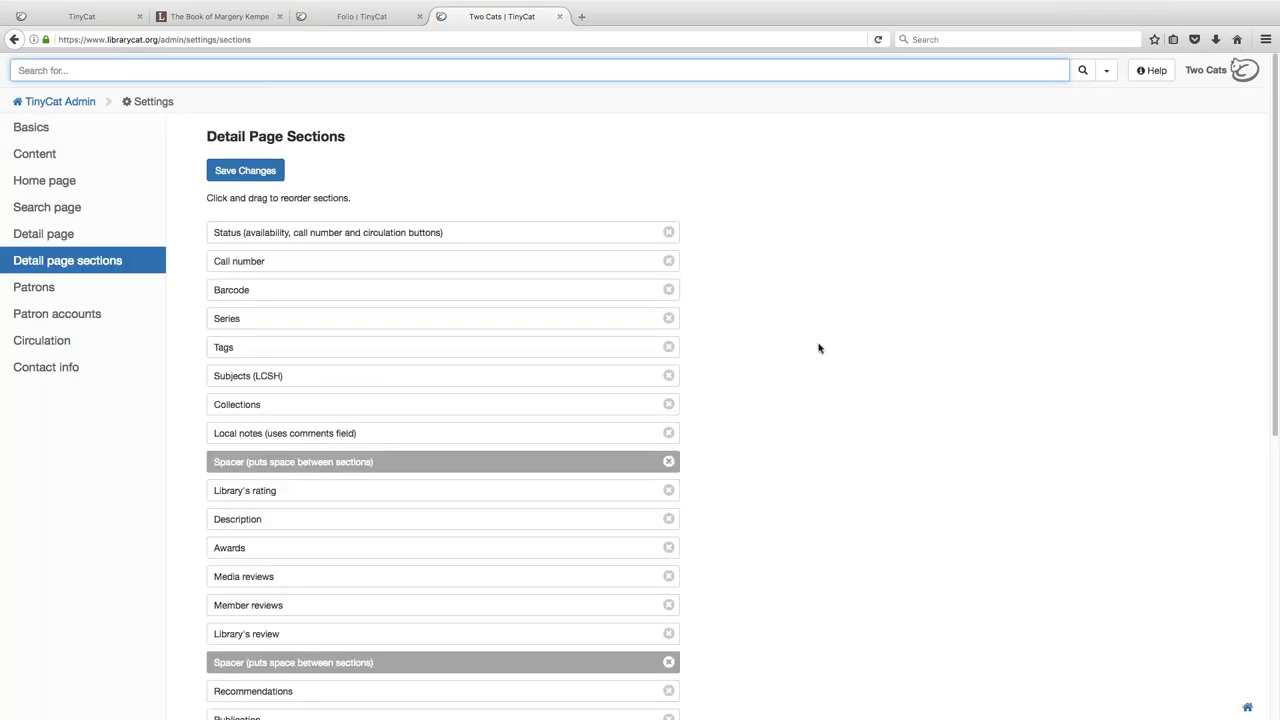
scroll(810, 363, down, 2)
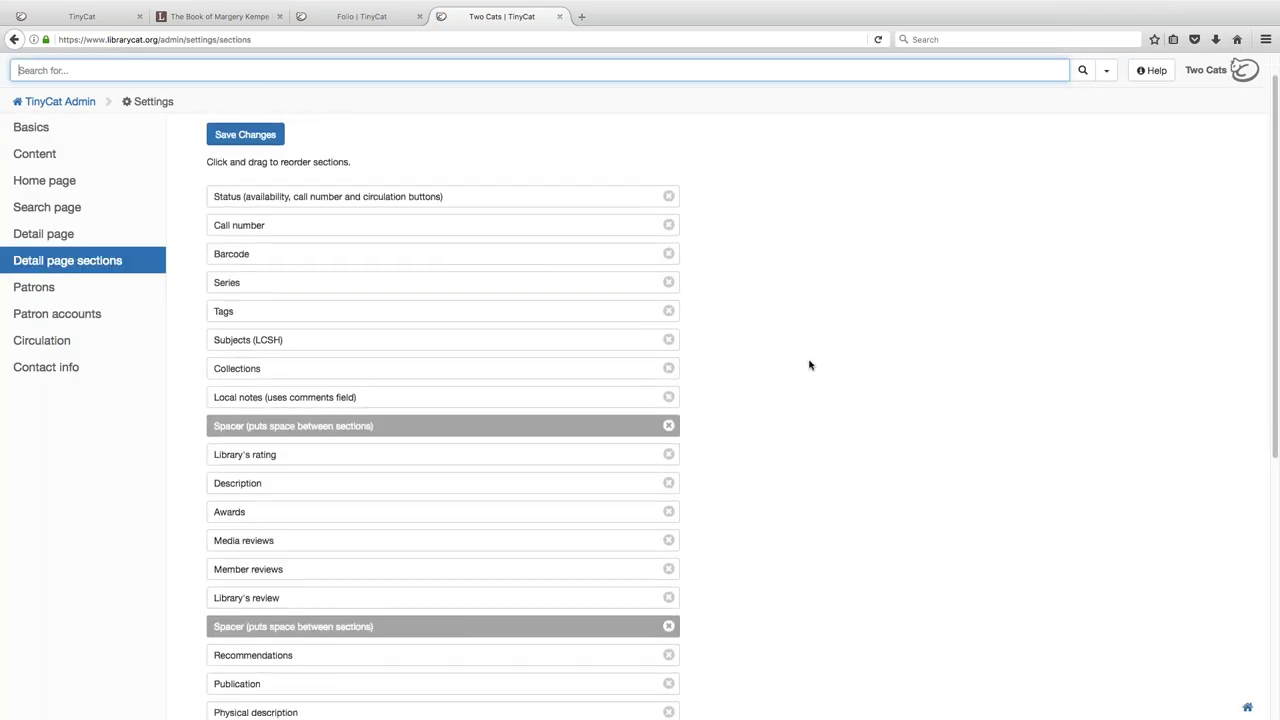
scroll(810, 364, down, 2)
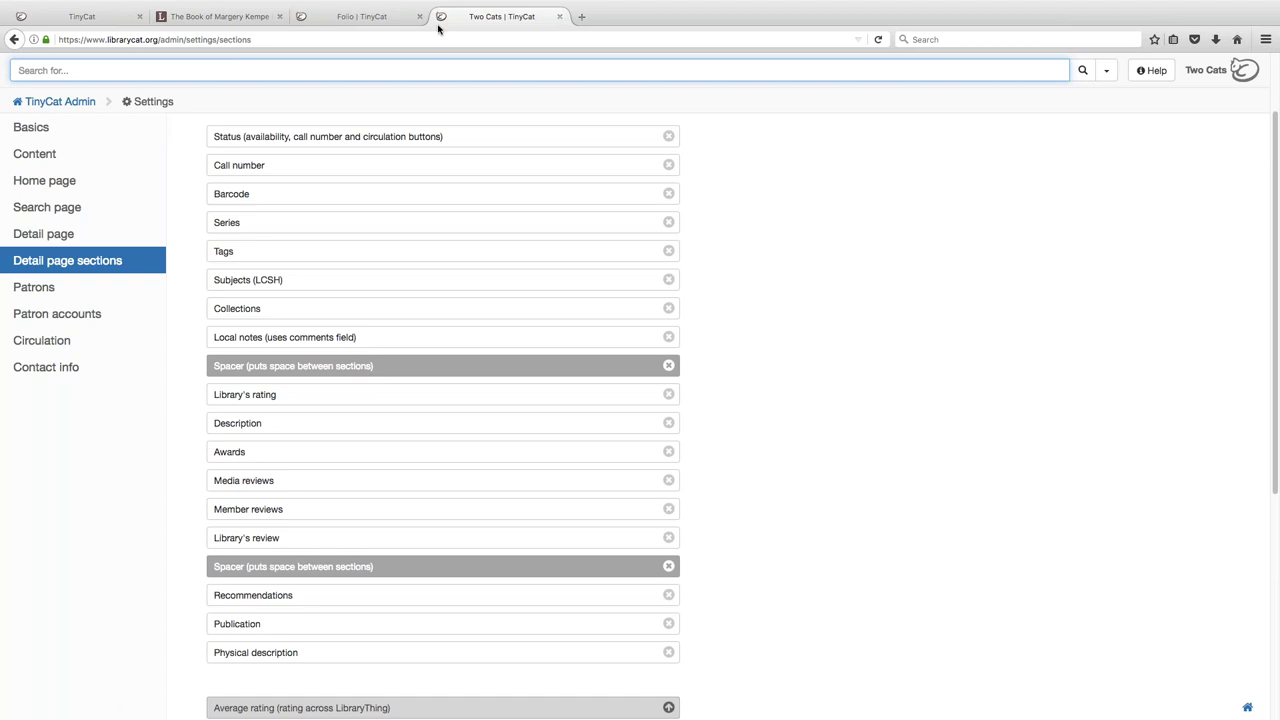
- Go to the LibraryThing Groups page in the other tab and select its address
click(246, 24)
click(317, 70)
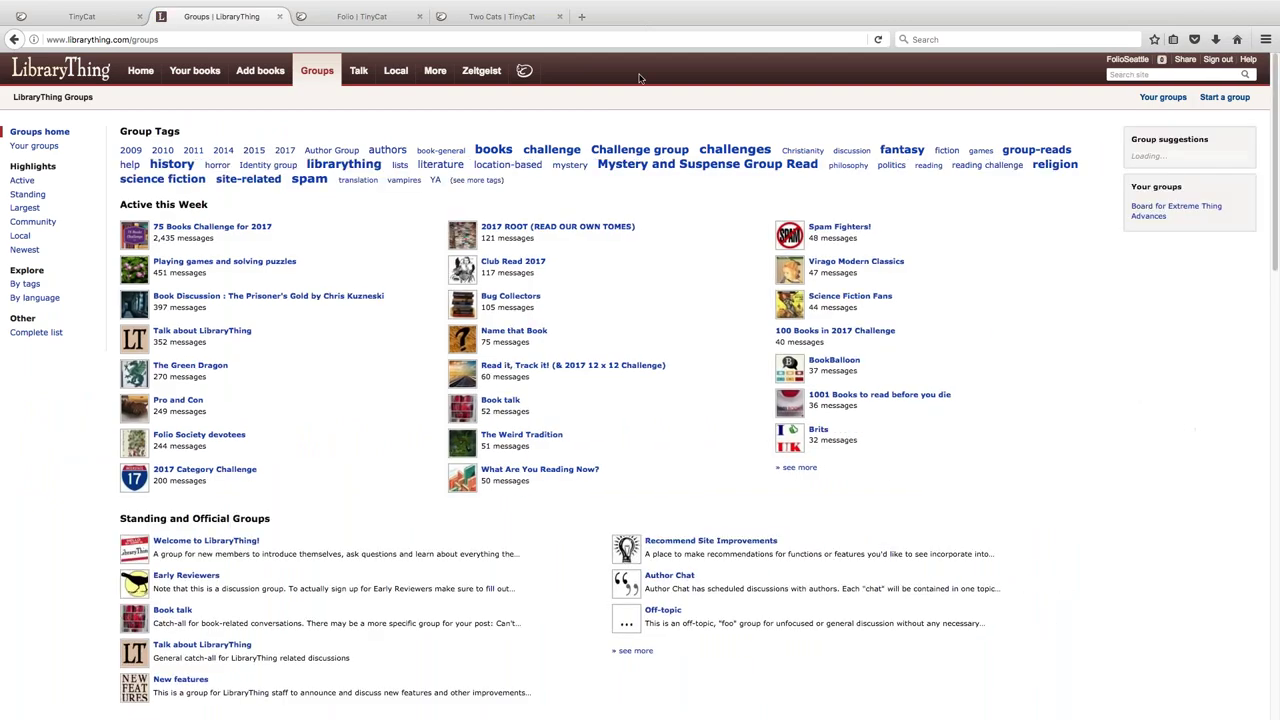
click(537, 36)
- Load the LibraryThing group page at /tinycat, then return to the TinyCat admin tab
text(/tinycat)
key(Return)
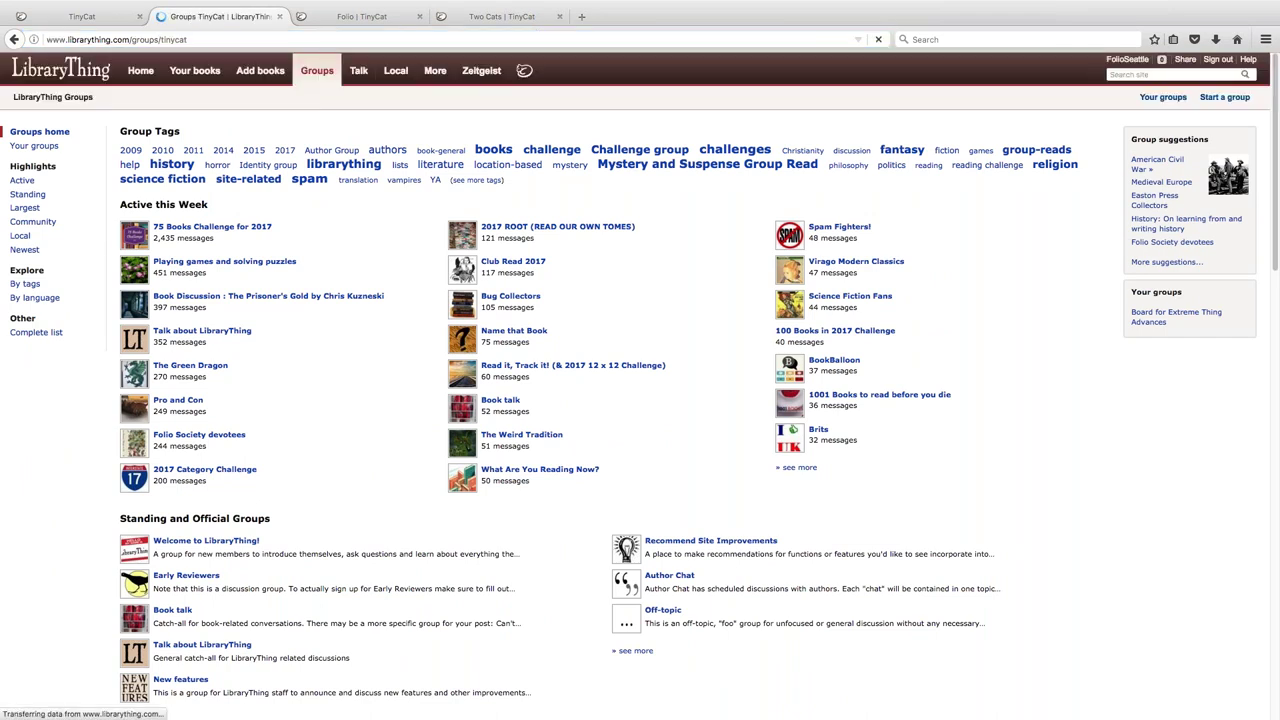
key(super+l)
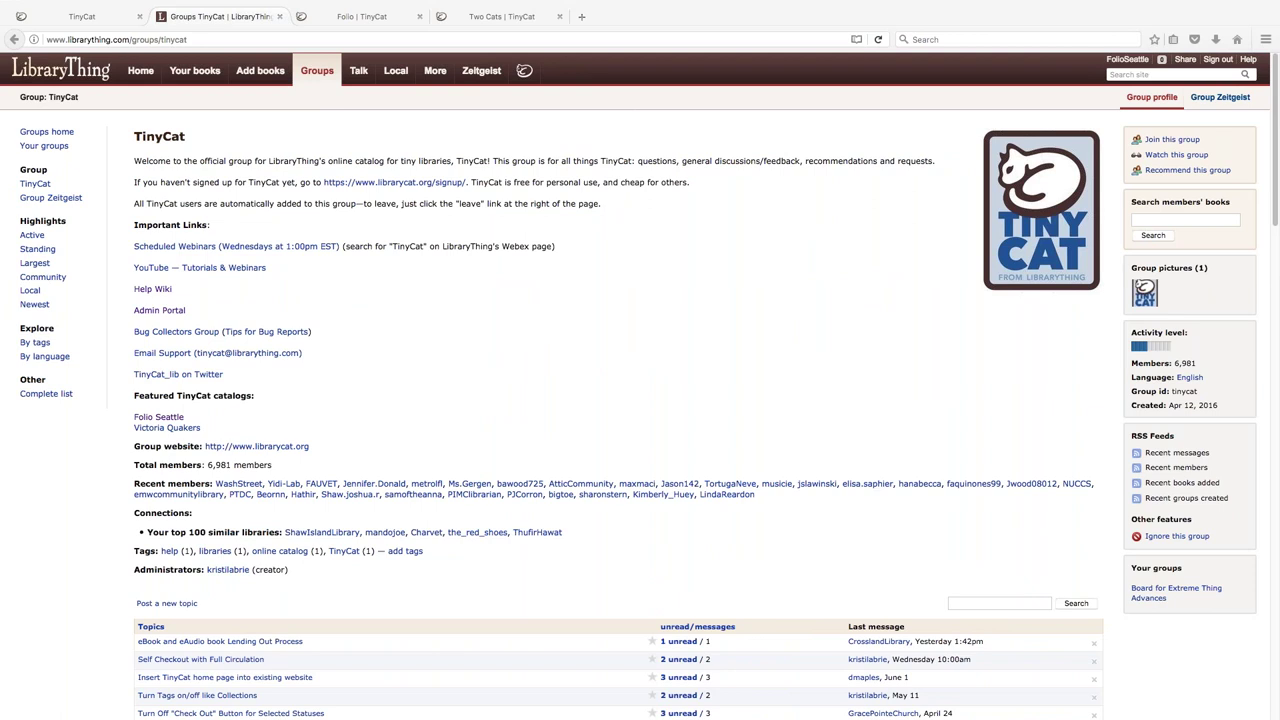
click(470, 17)
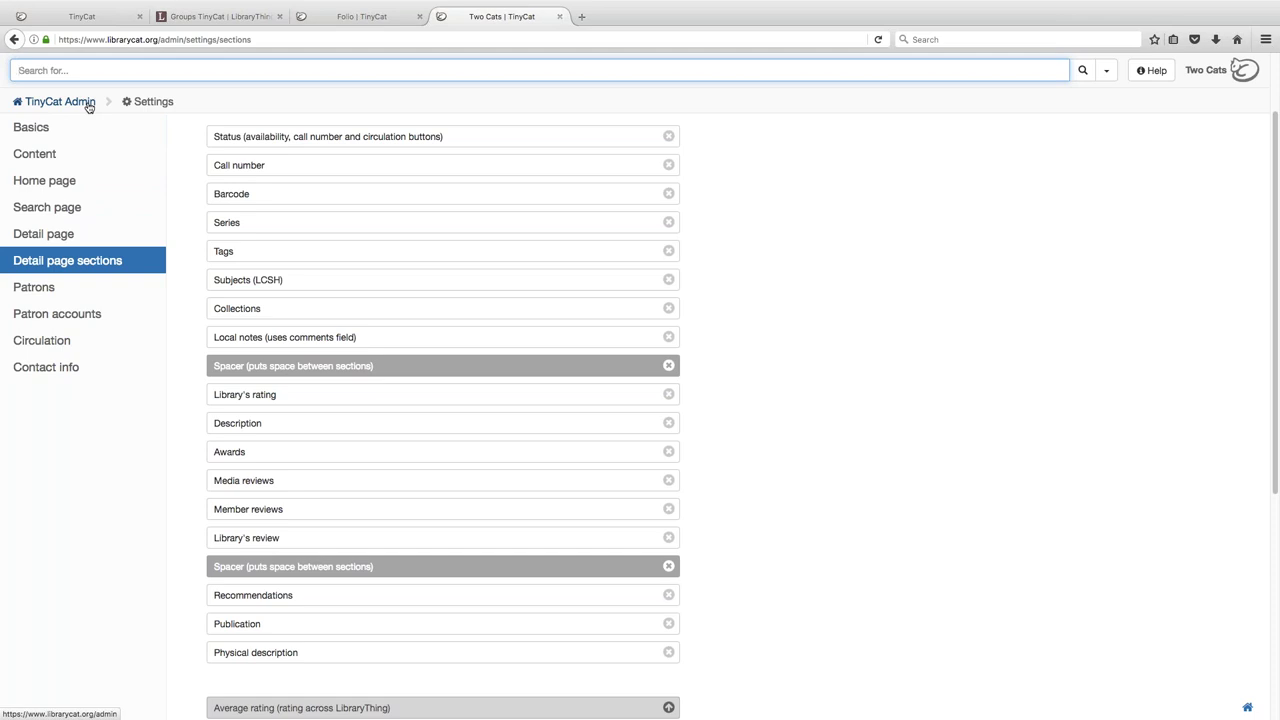
- Return to the TinyCat Admin dashboard and open the Check in/out page
click(87, 103)
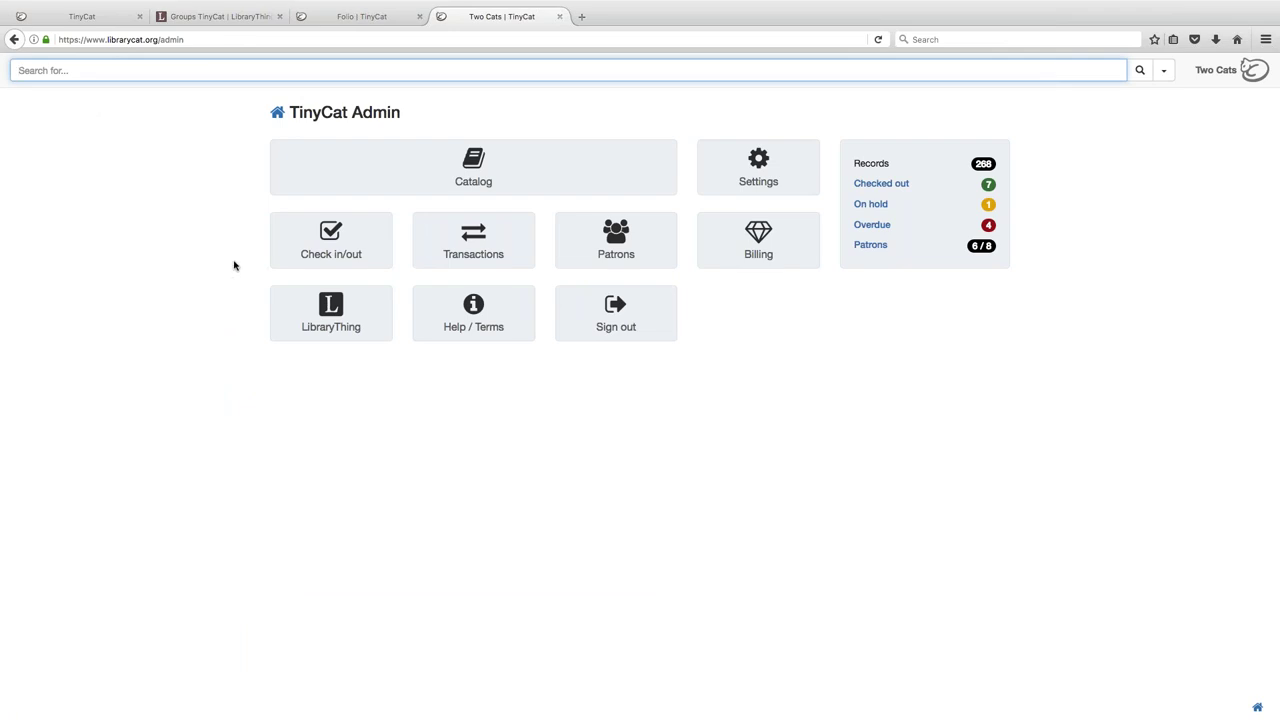
click(290, 238)
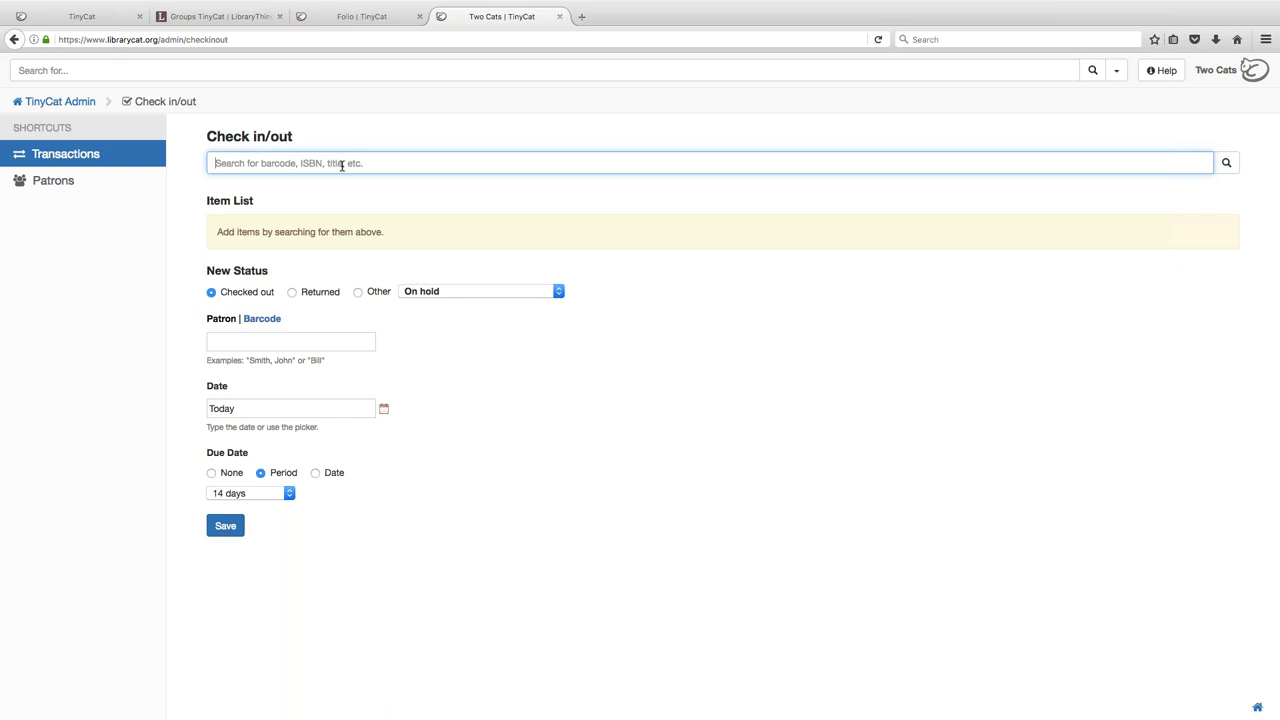
- Add The Divine Comedy (barcode 3748) and Harry Potter and the Deathly Hallows: Part 2 to the item list
text(37)
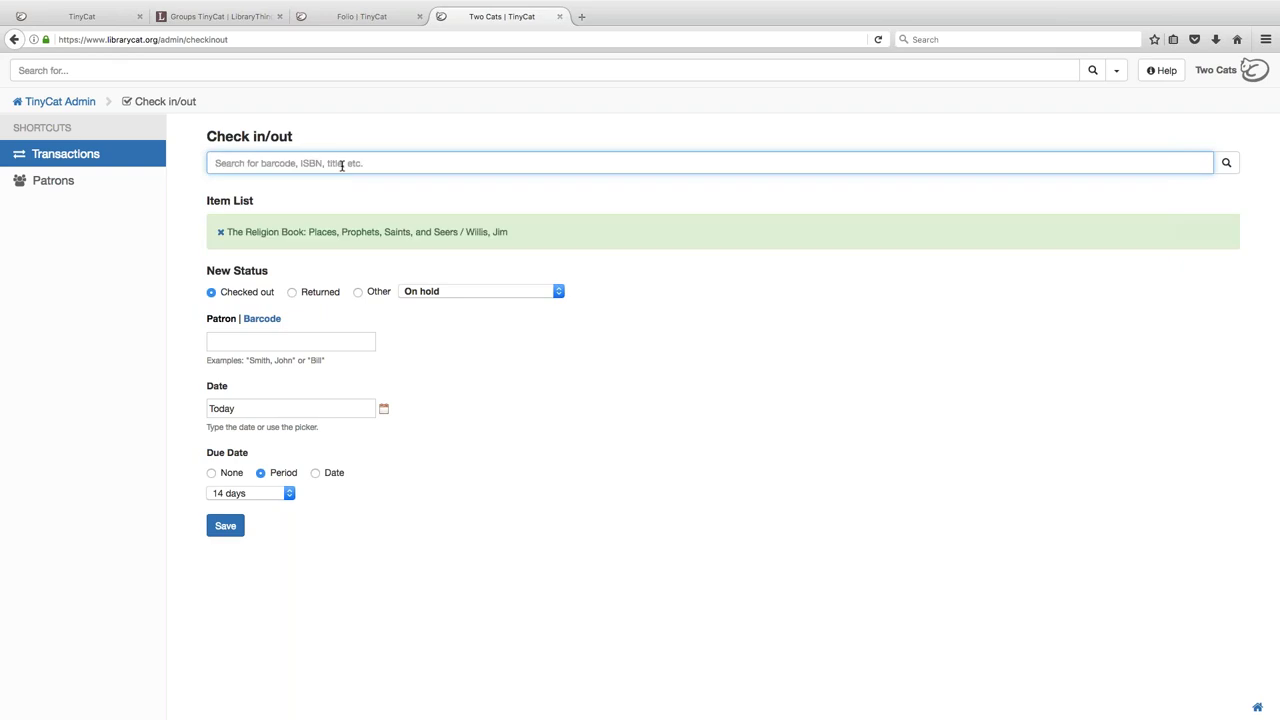
text(48)
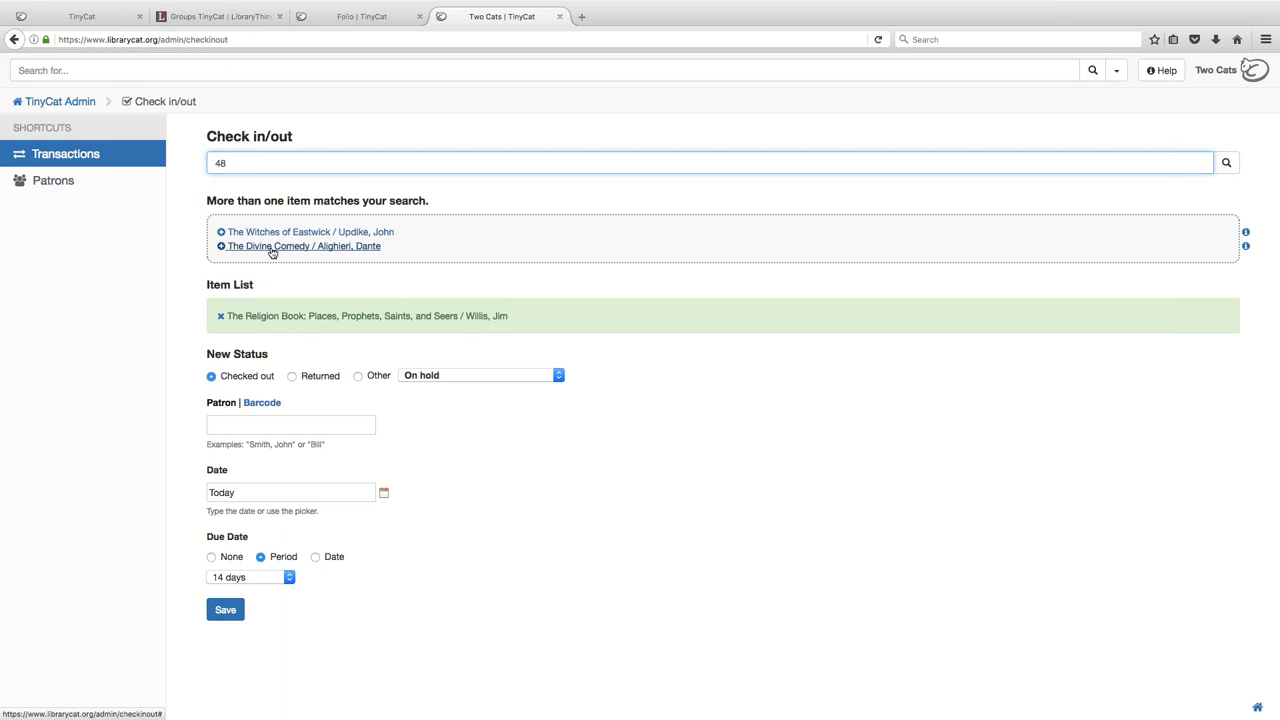
click(272, 247)
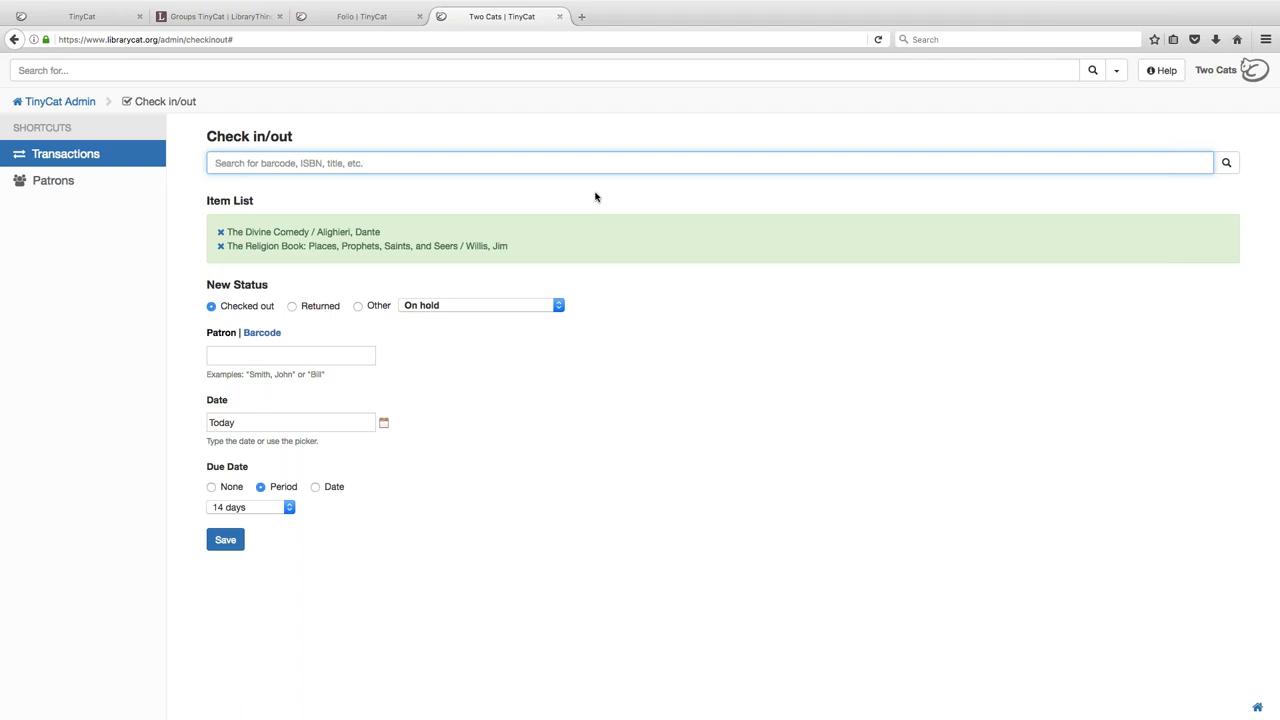
text(harry potter)
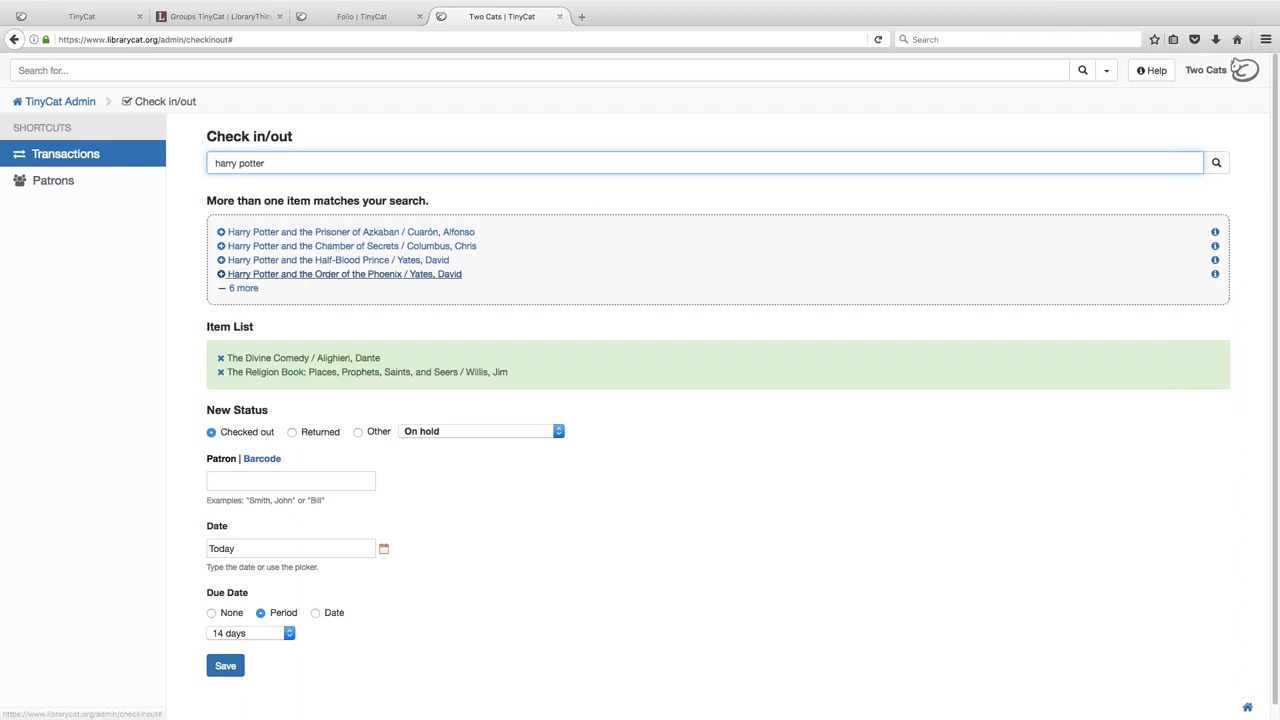
click(243, 288)
click(338, 316)
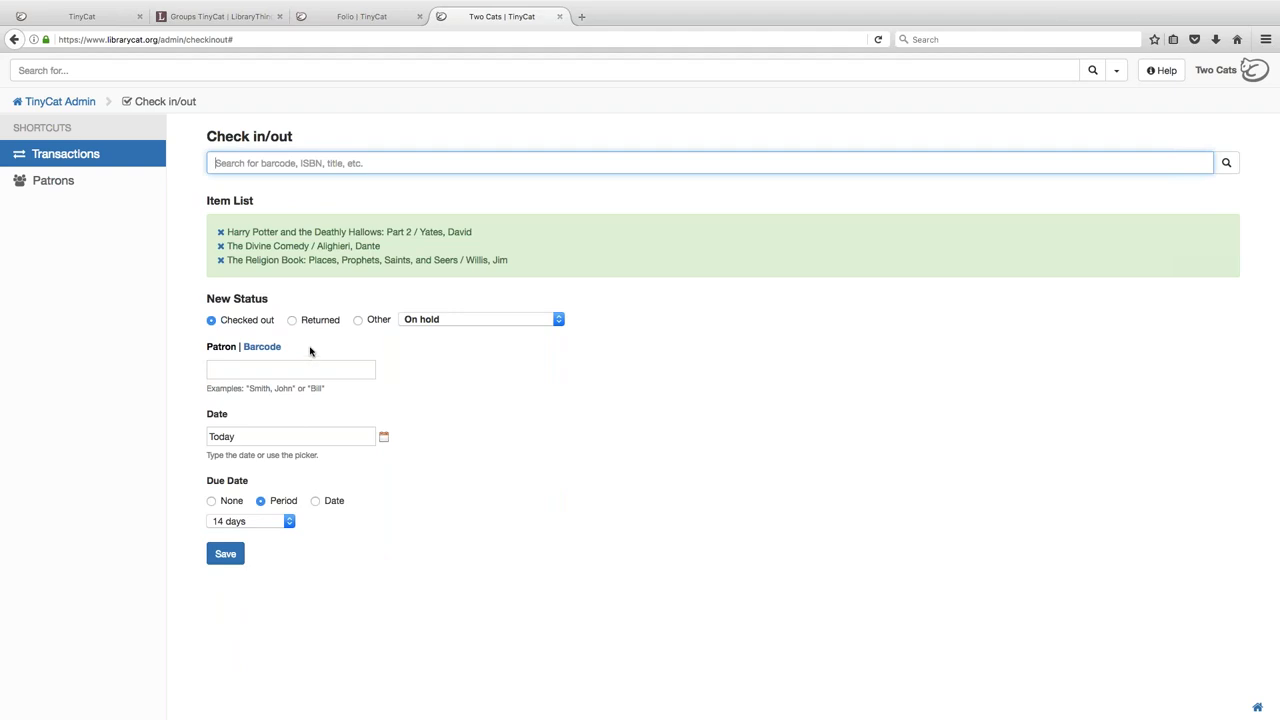
click(405, 320)
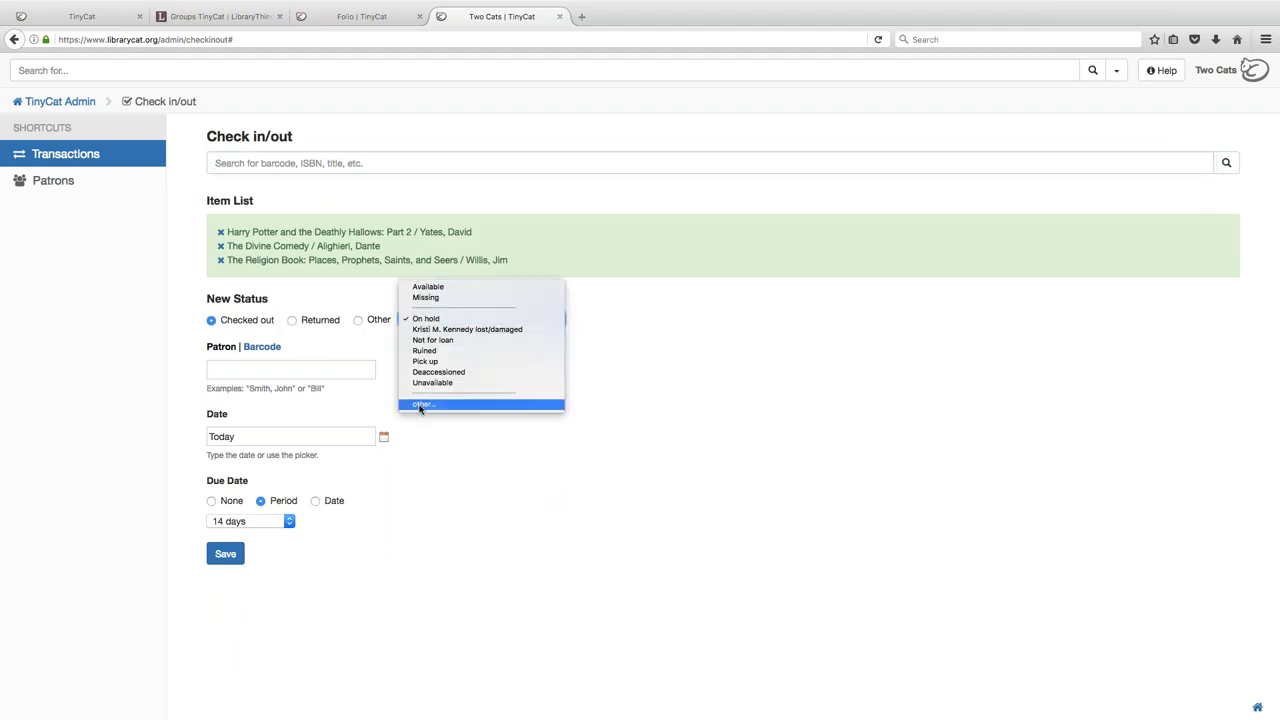
- Check the three listed books out for 14 days to a patron found by name, and save
click(306, 409)
click(266, 370)
click(262, 347)
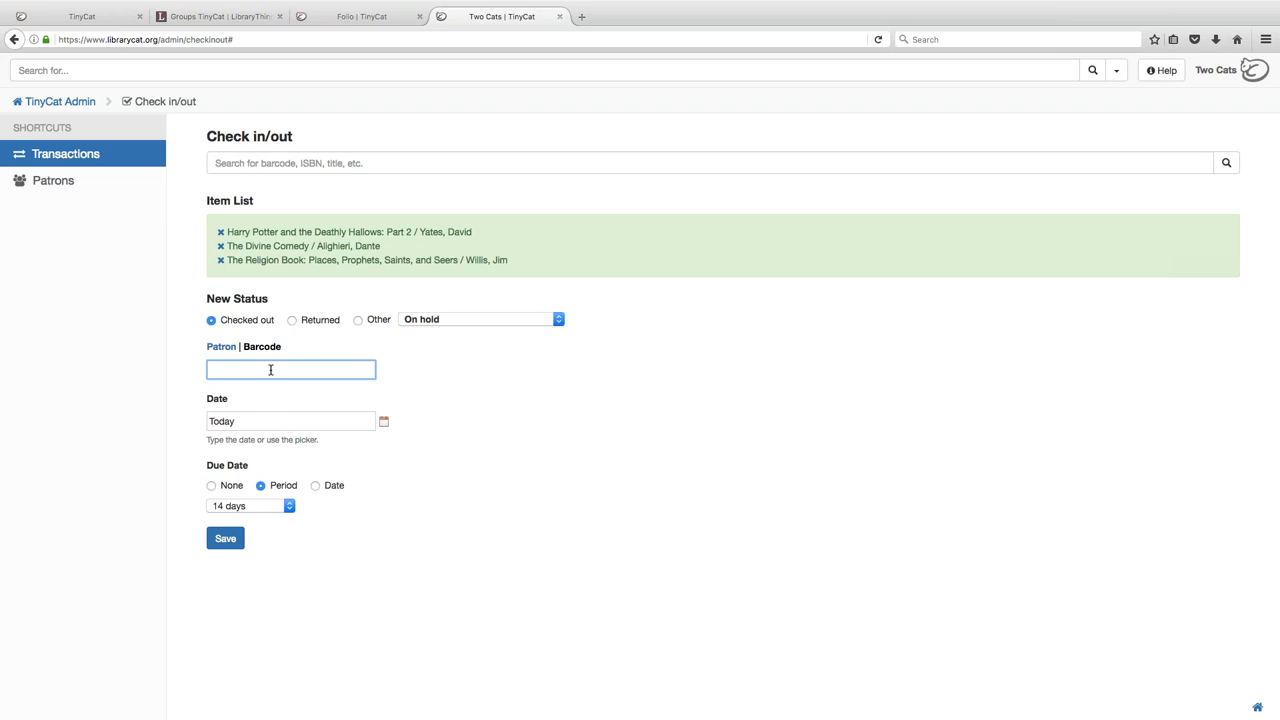
click(221, 346)
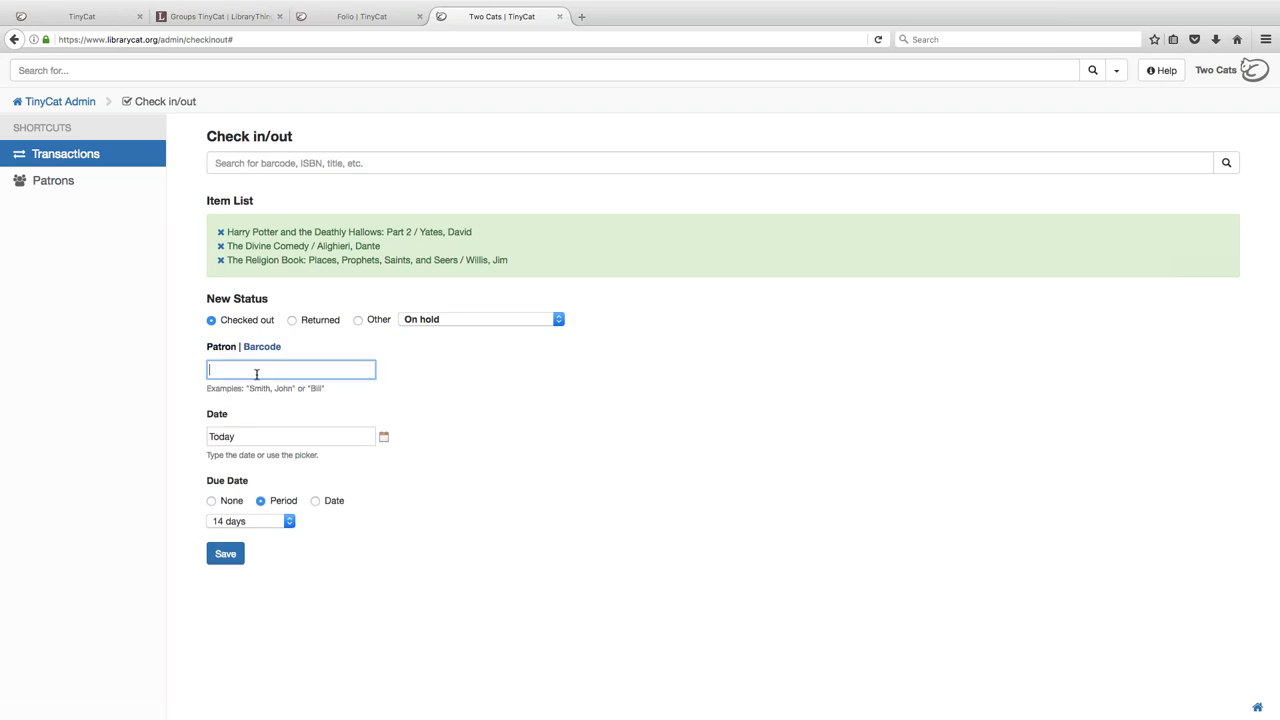
text(lon)
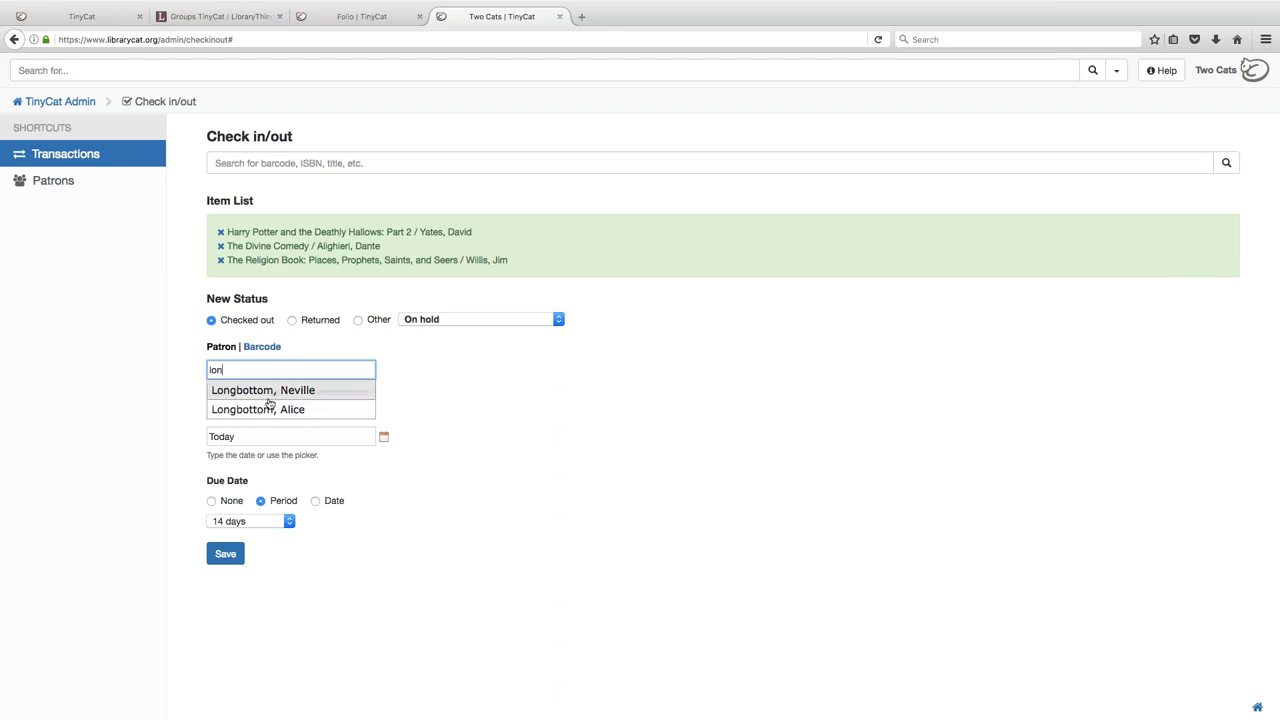
click(273, 396)
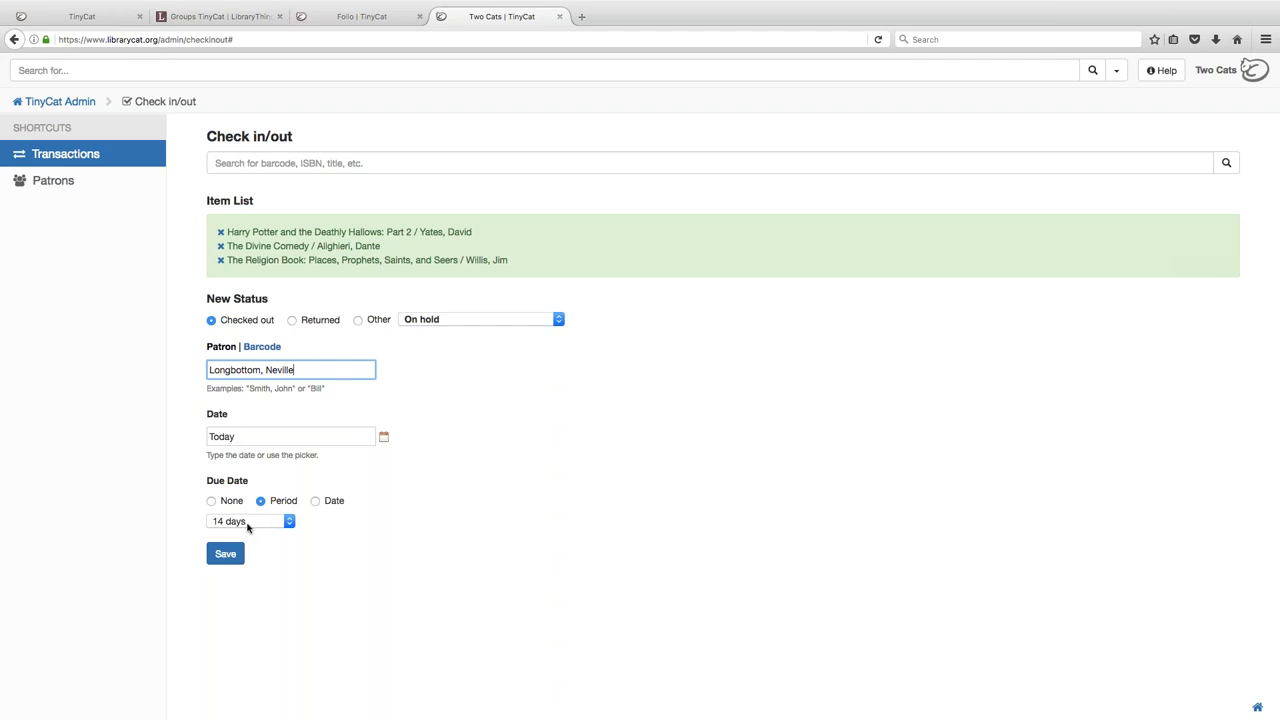
click(223, 557)
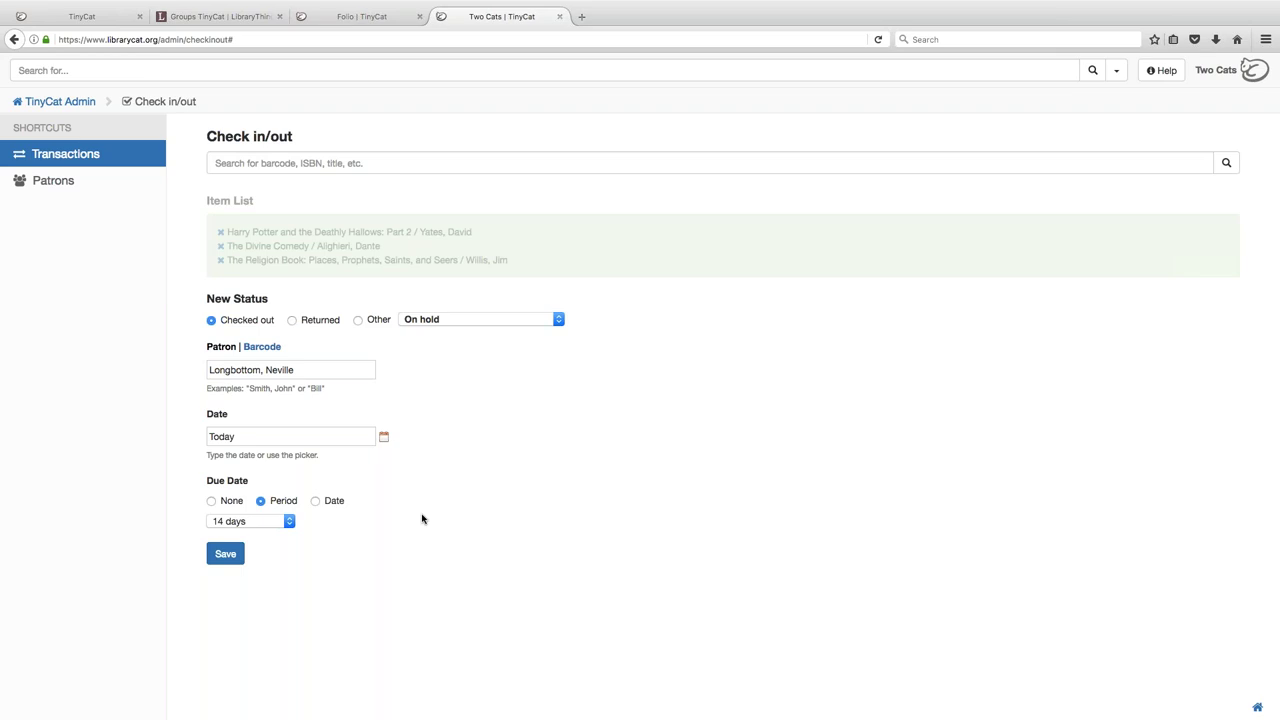
- View the active transactions, then switch the list to all transactions
click(64, 157)
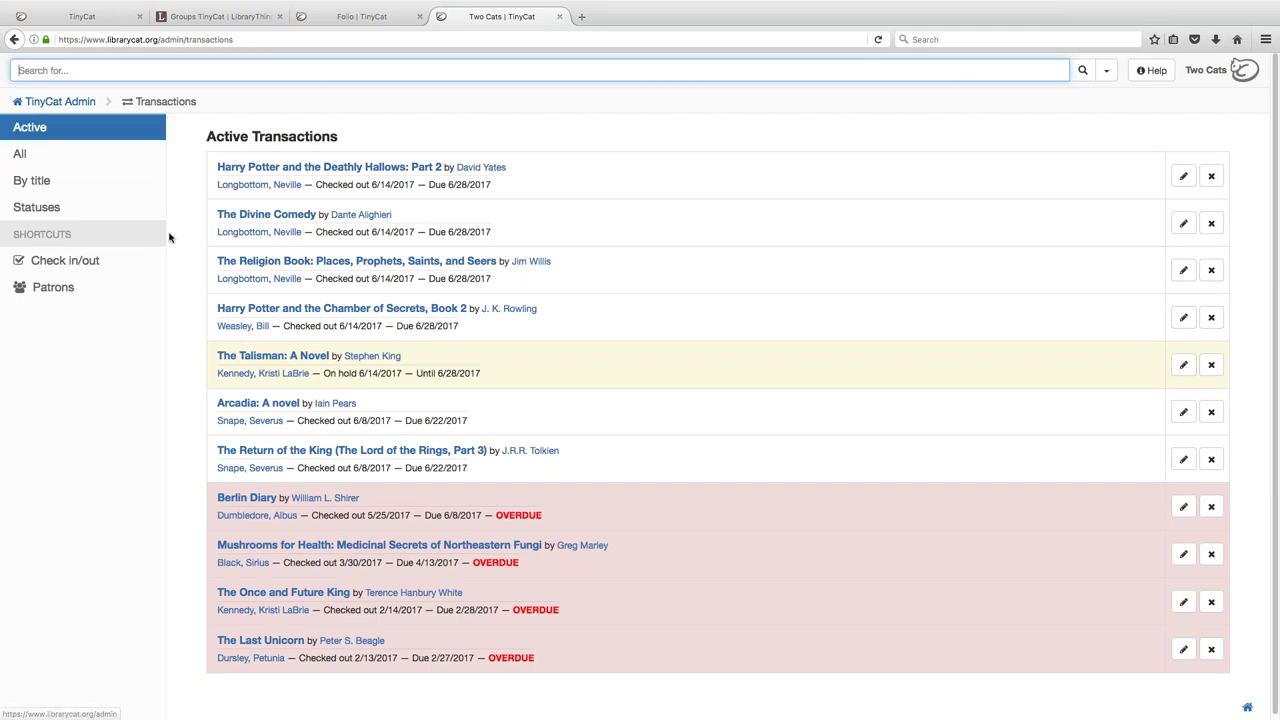
click(70, 104)
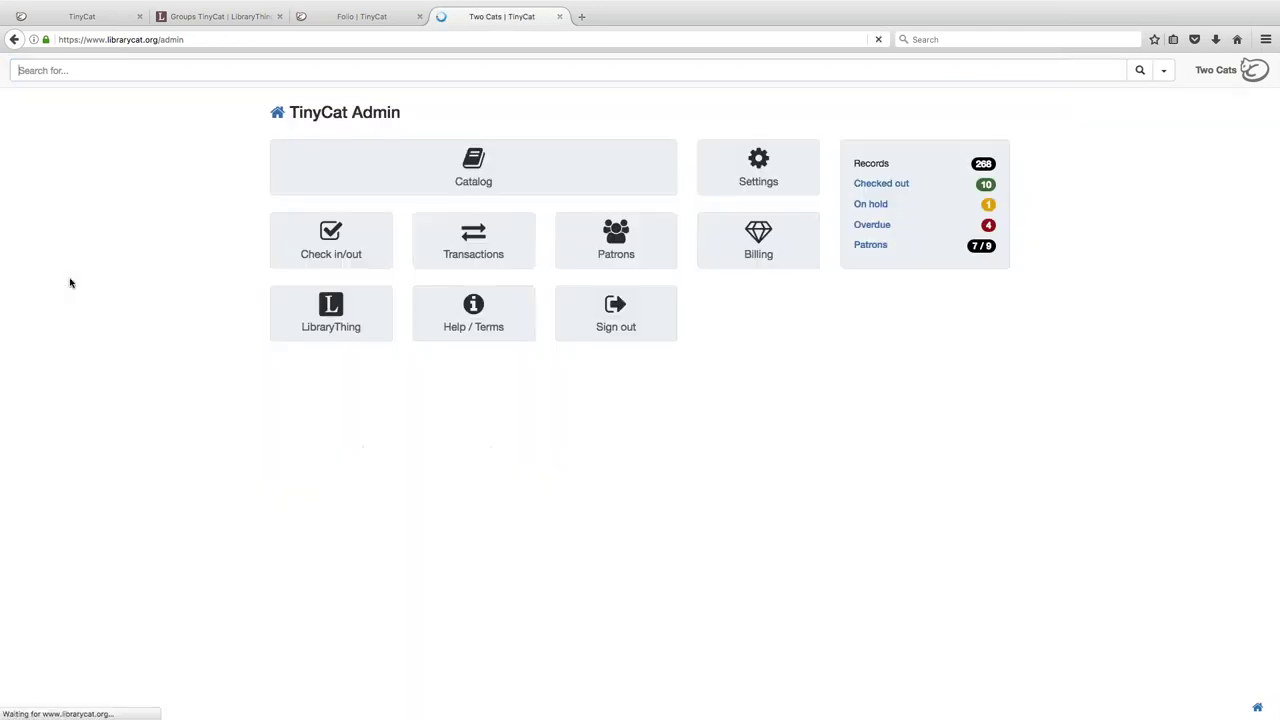
click(467, 247)
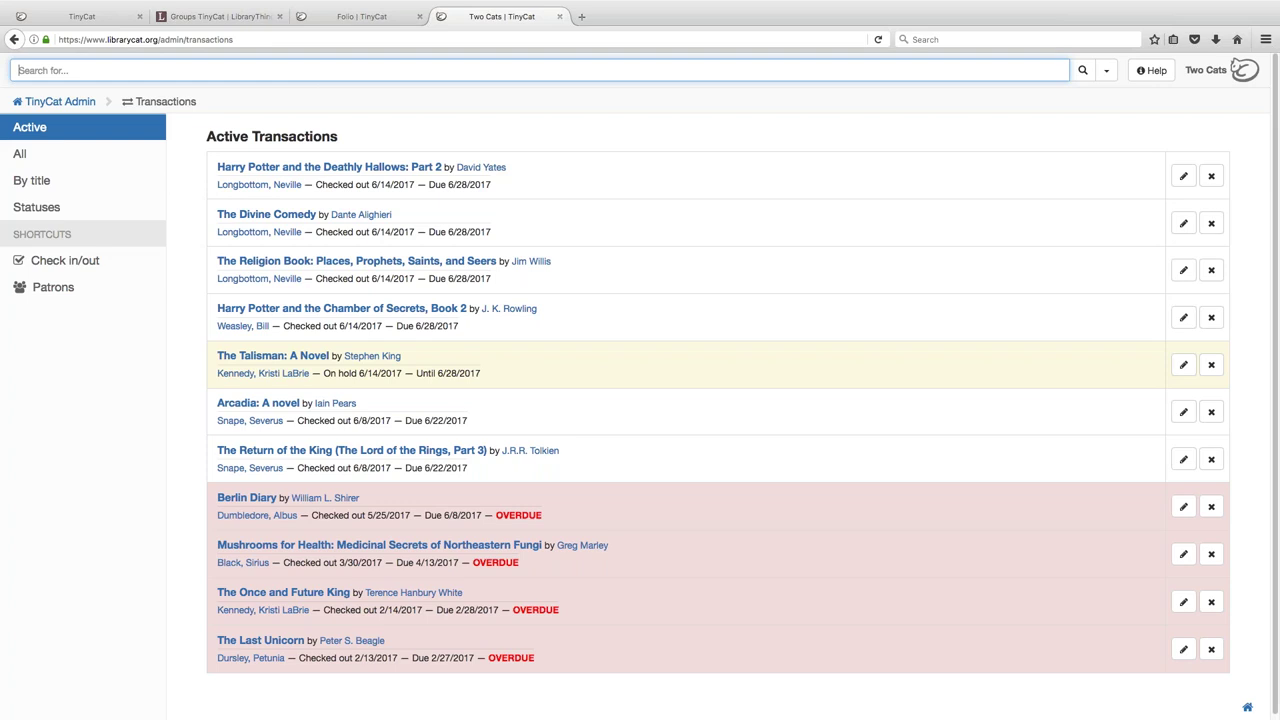
click(59, 157)
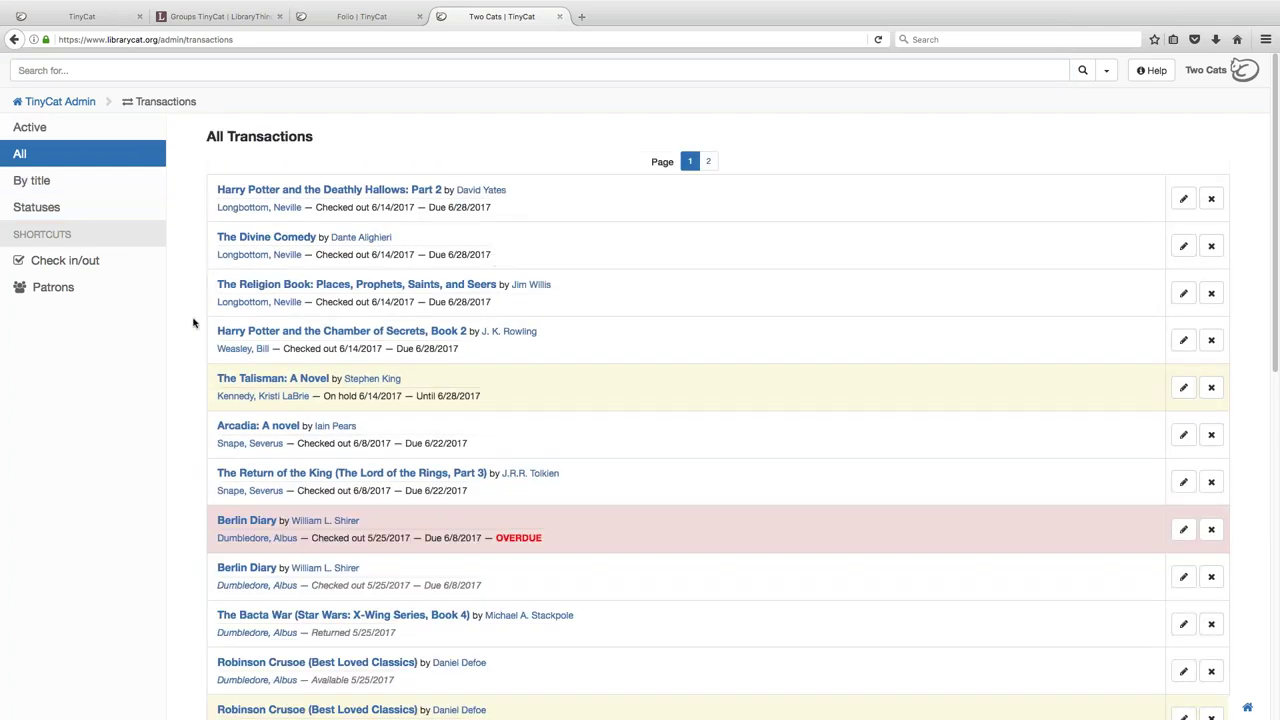
scroll(193, 322, down, 4)
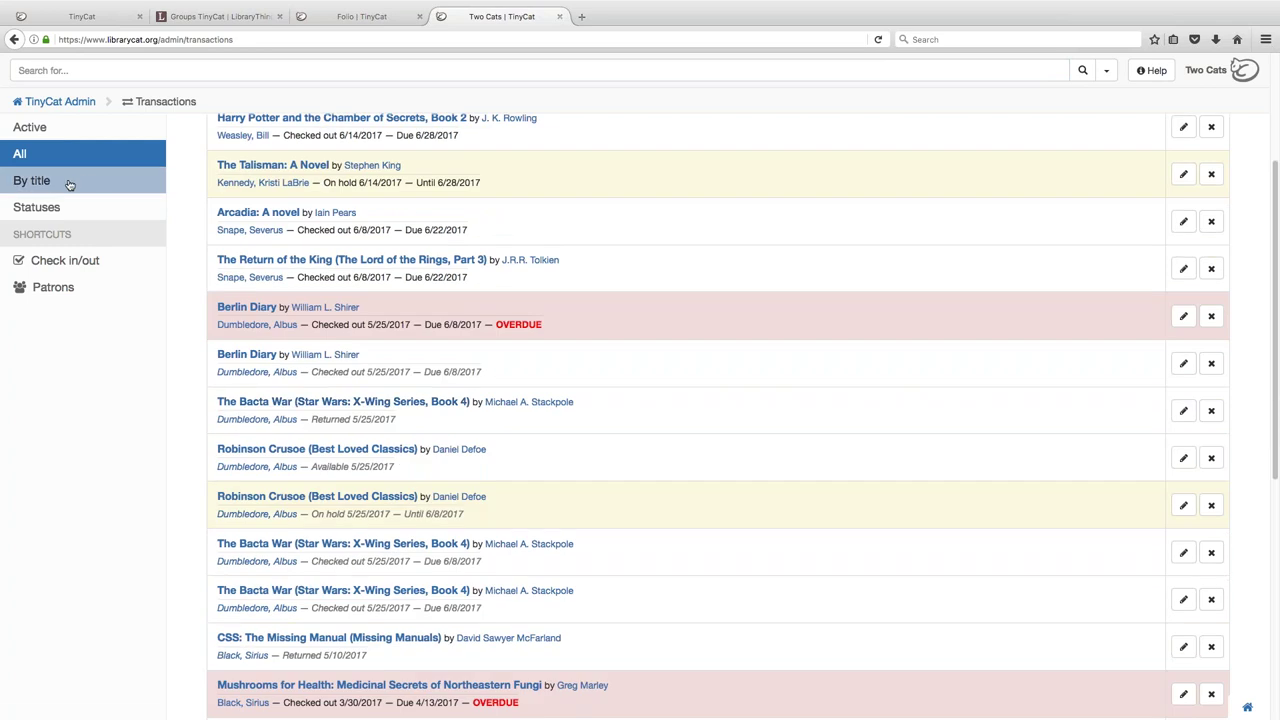
- View the transactions grouped by title
click(63, 186)
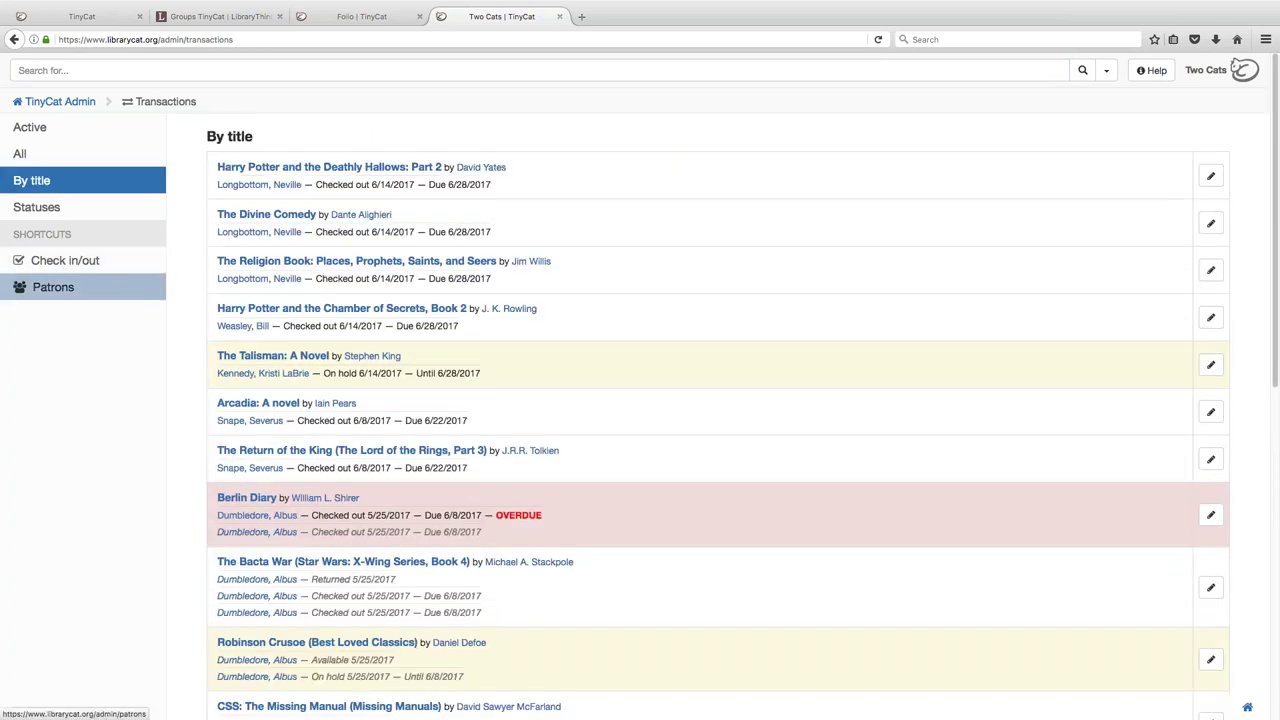
scroll(50, 287, down, 1)
scroll(223, 534, down, 1)
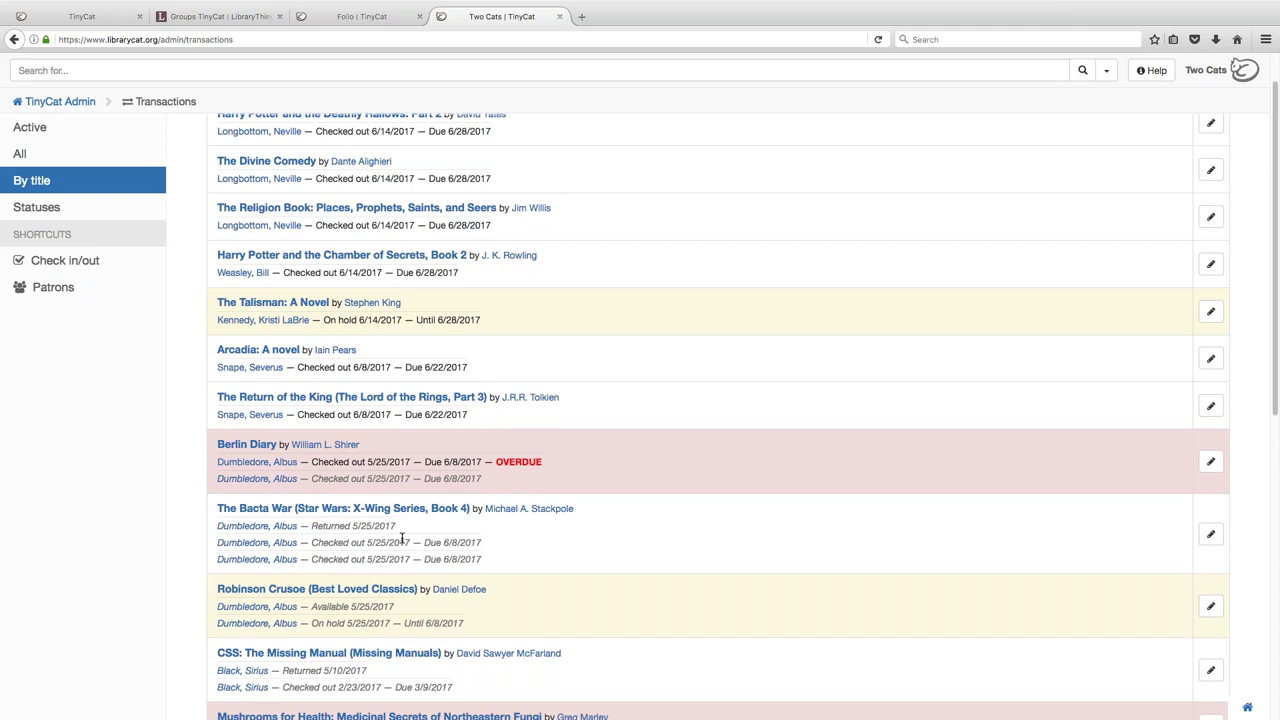
scroll(402, 540, up, 2)
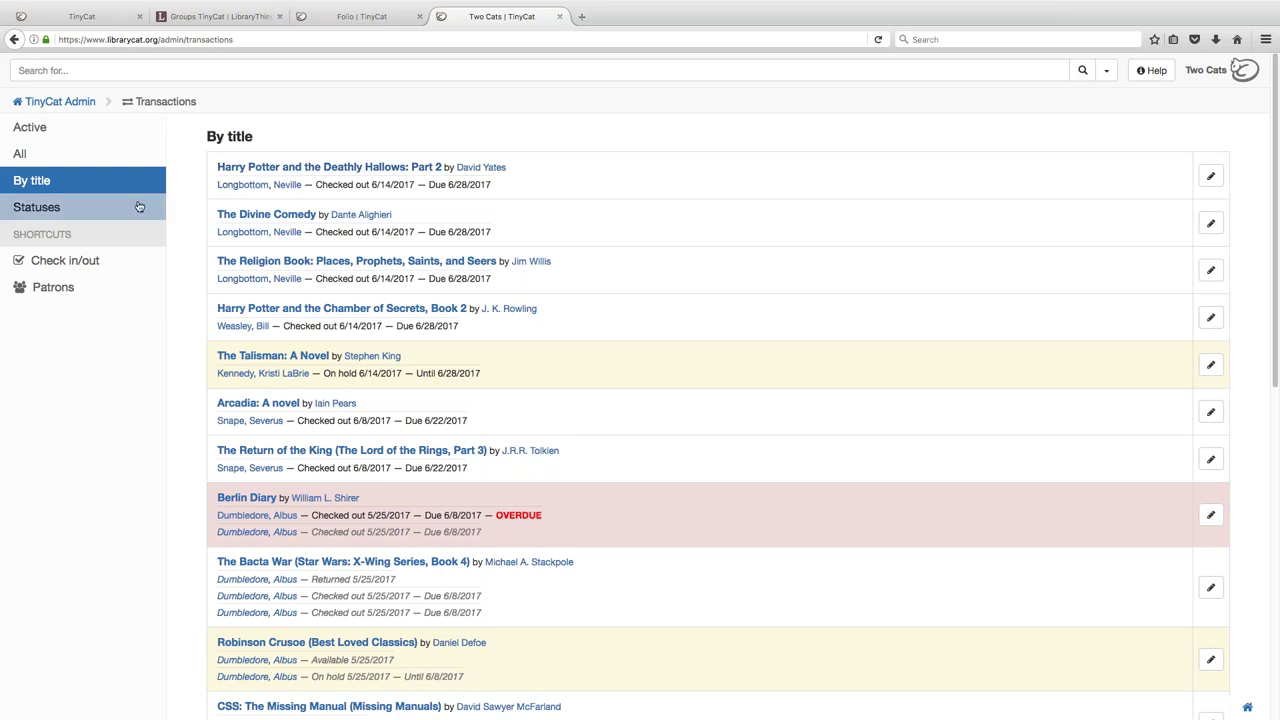
- Filter transactions by status to Checked out, then Overdue, and return to the admin dashboard
click(48, 208)
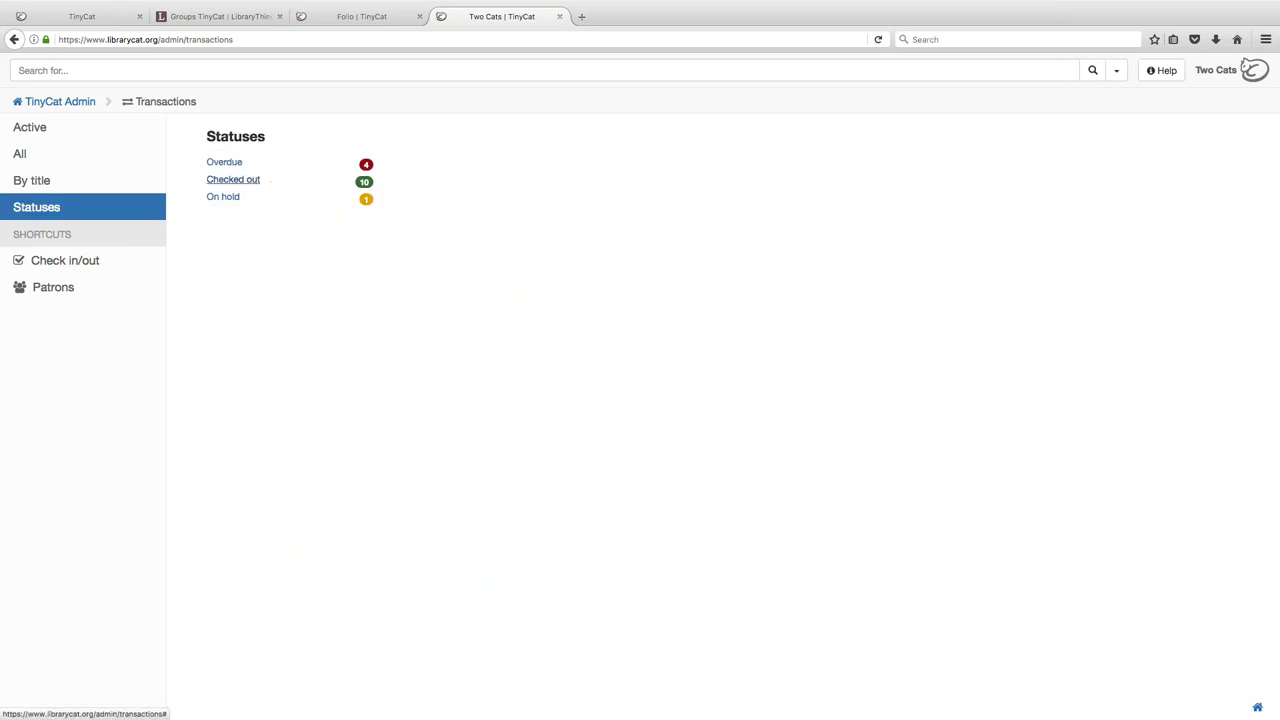
click(233, 180)
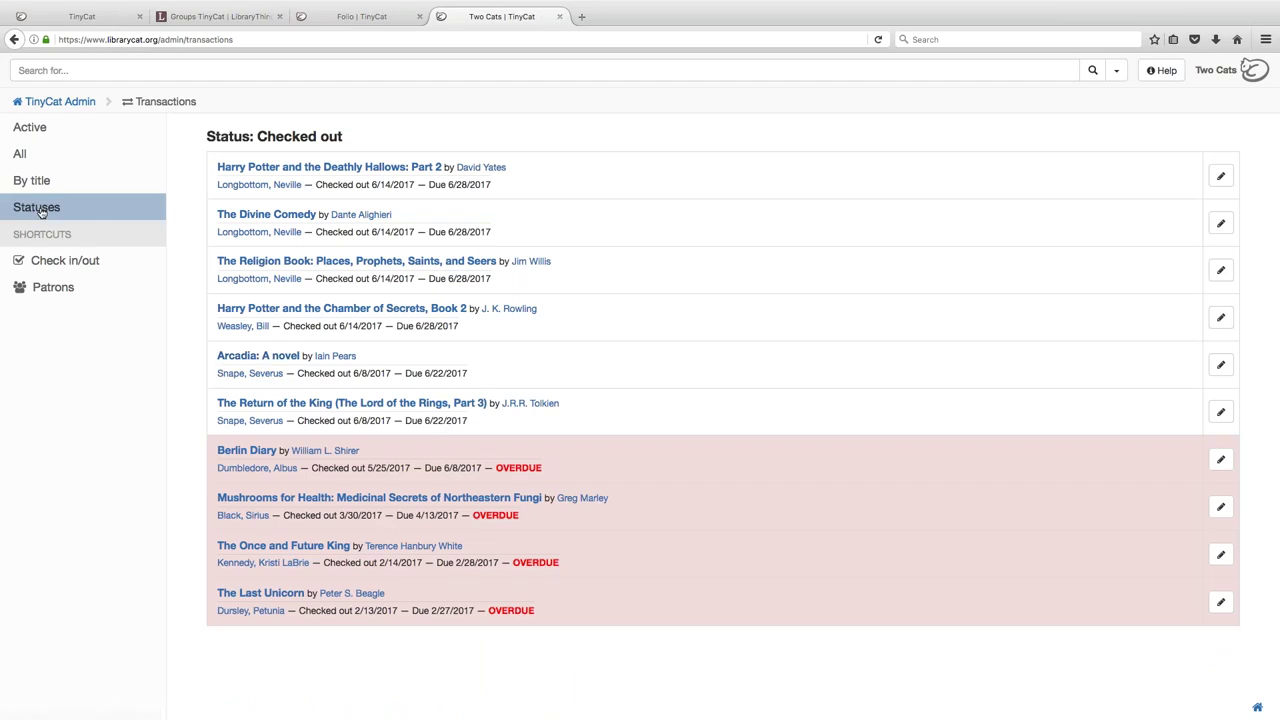
click(40, 208)
click(223, 163)
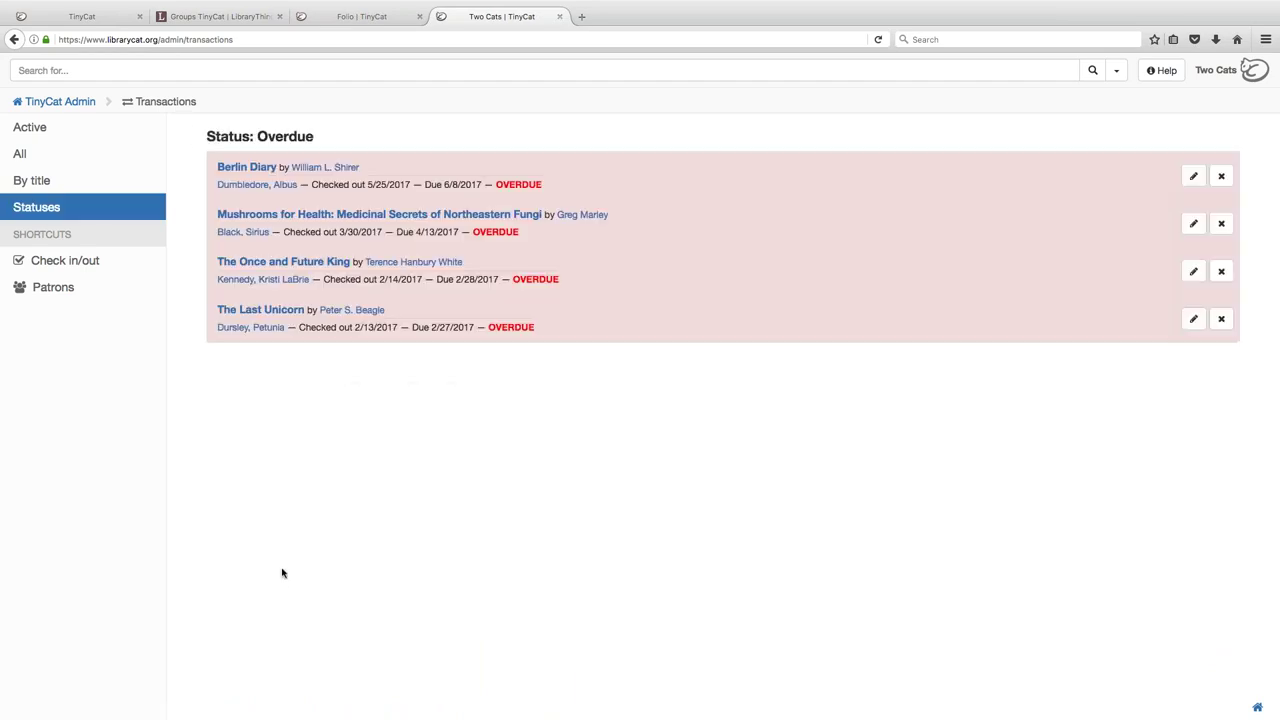
click(47, 207)
click(66, 102)
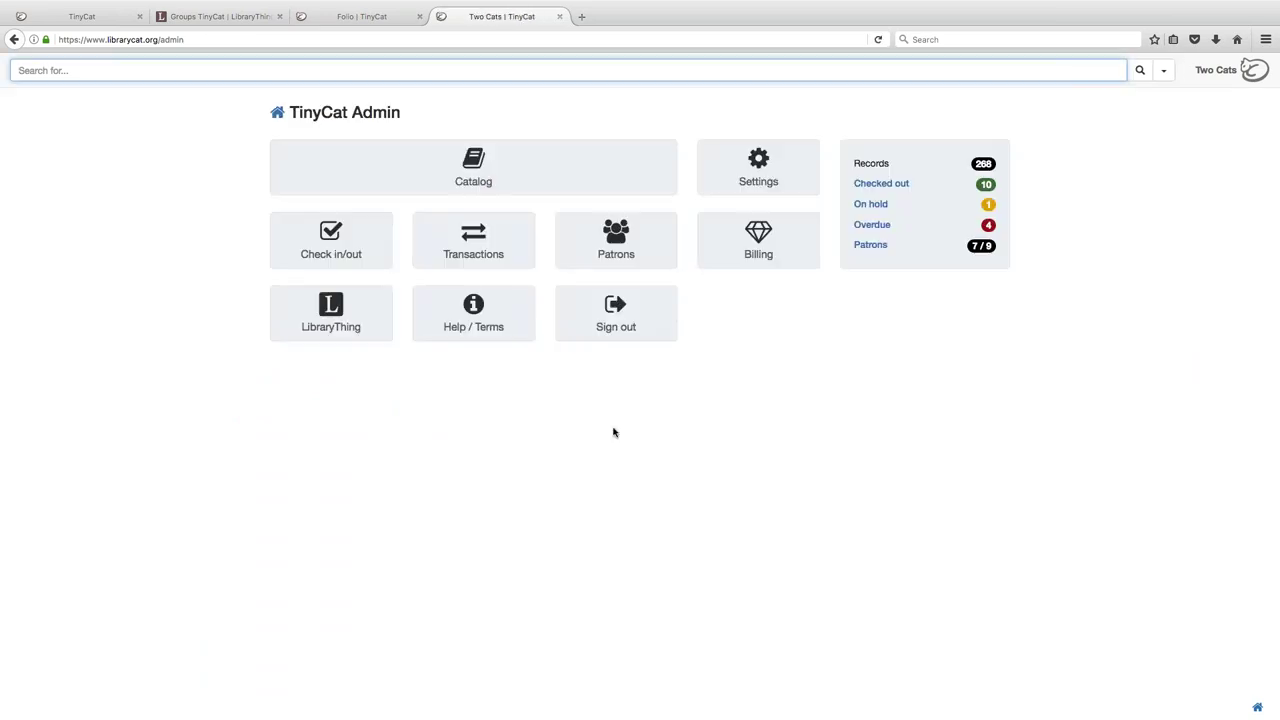
- Open the patrons list, open one patron's edit form, and close it without saving
click(653, 237)
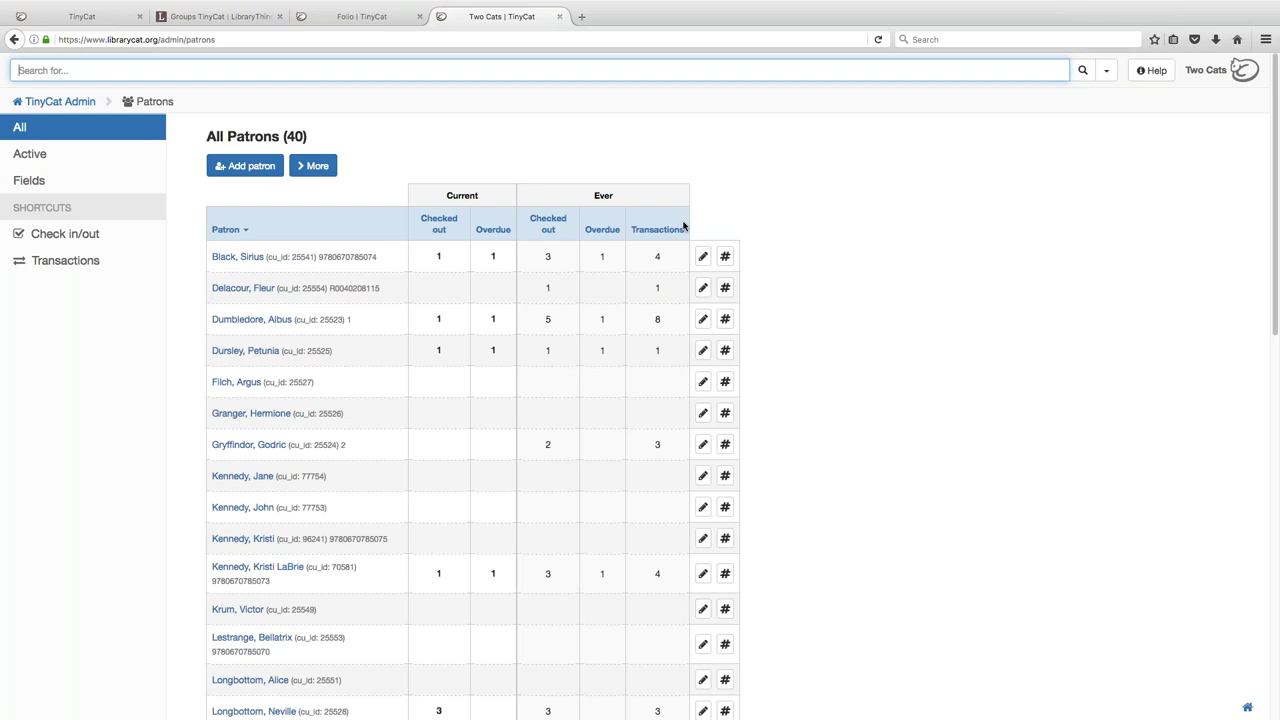
scroll(640, 400, down, 3)
scroll(606, 260, down, 10)
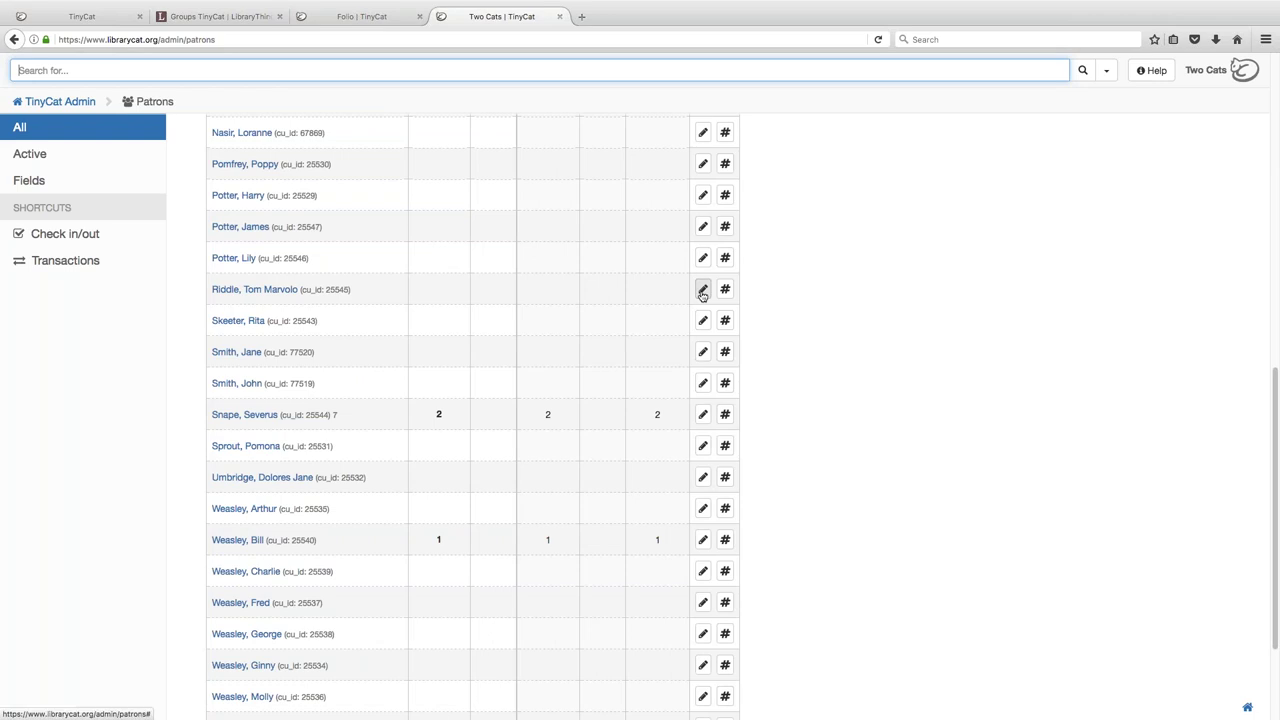
click(703, 290)
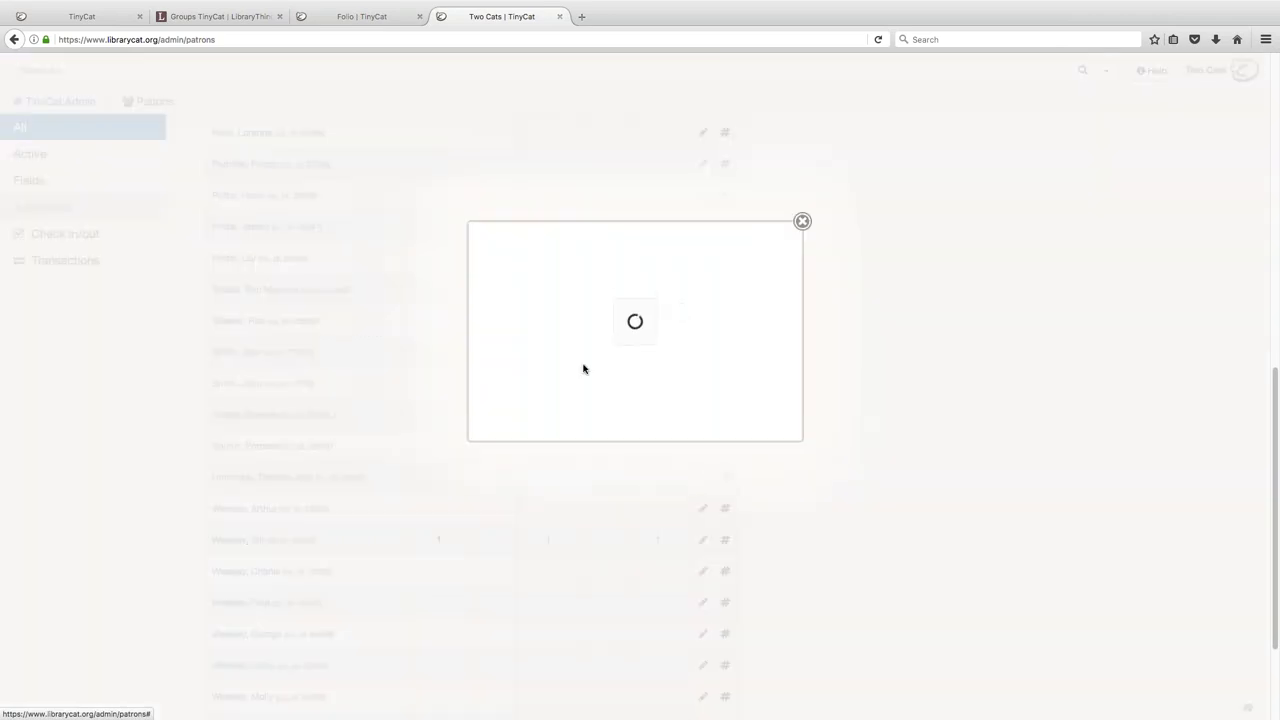
scroll(611, 363, down, 3)
scroll(630, 388, down, 5)
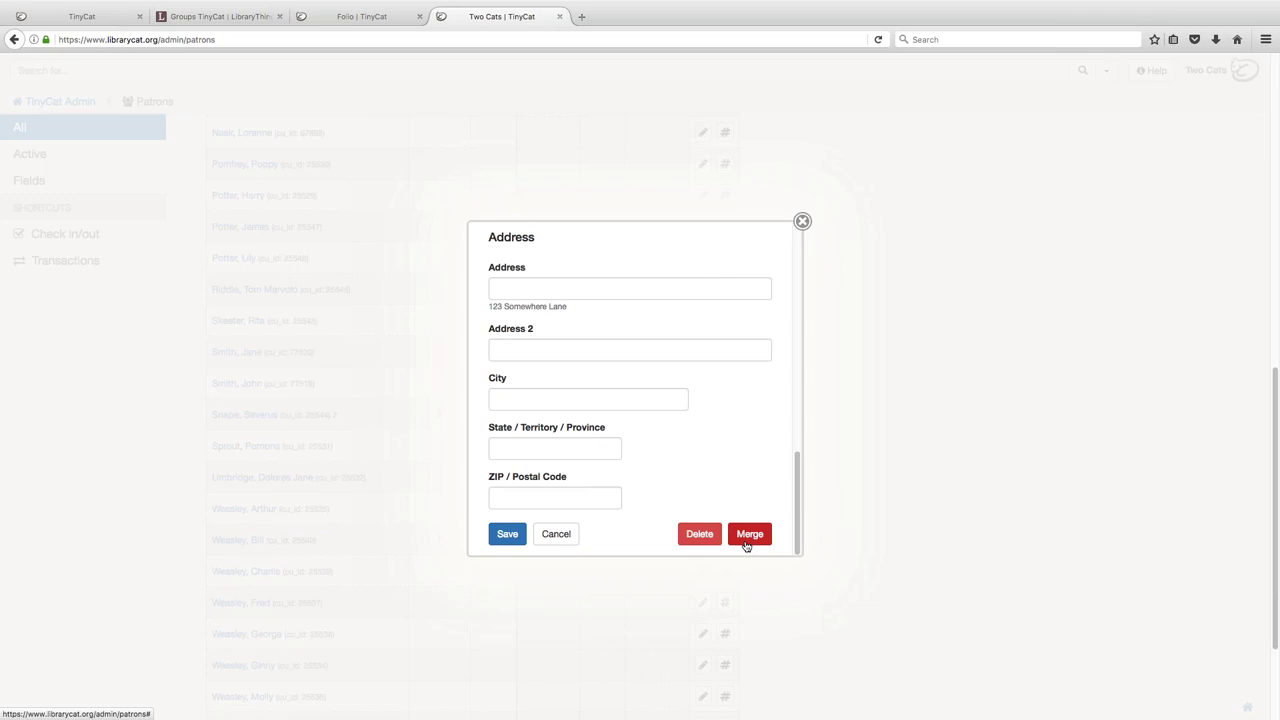
click(802, 221)
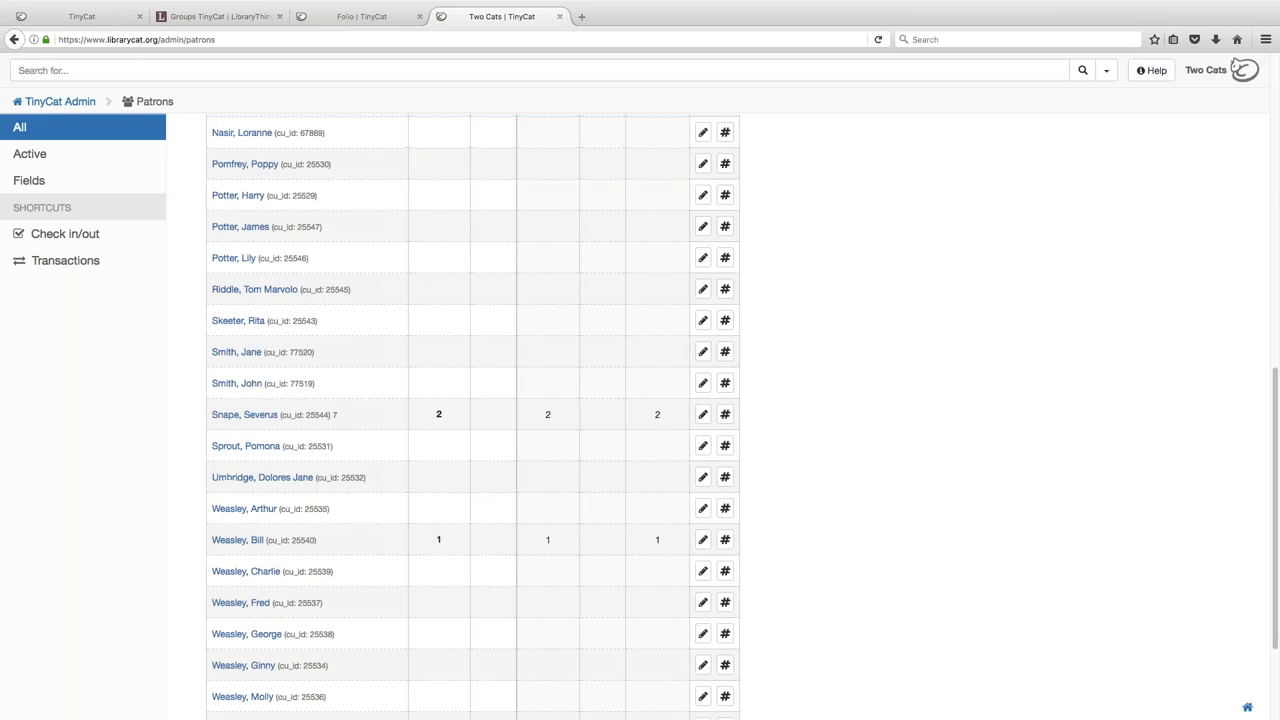
scroll(820, 335, up, 1)
- Start a patron import and upload PatronImportSample.csv from the Downloads folder
scroll(820, 335, up, 10)
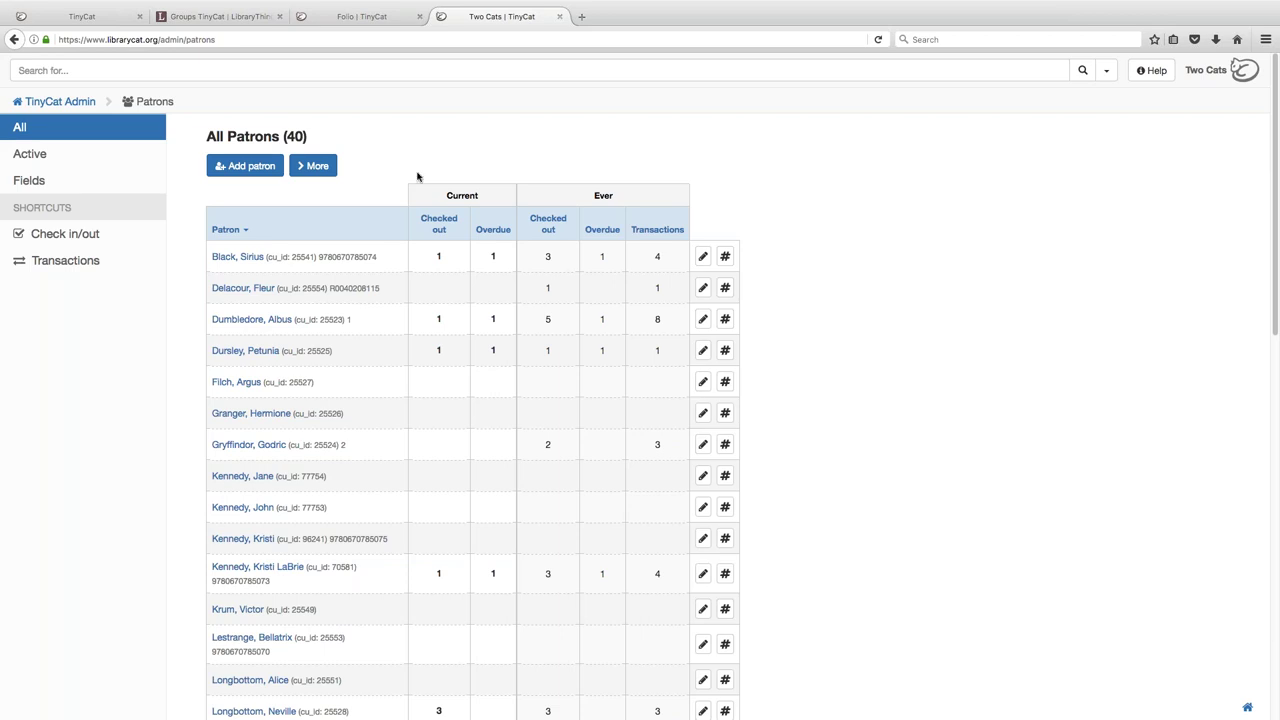
click(313, 165)
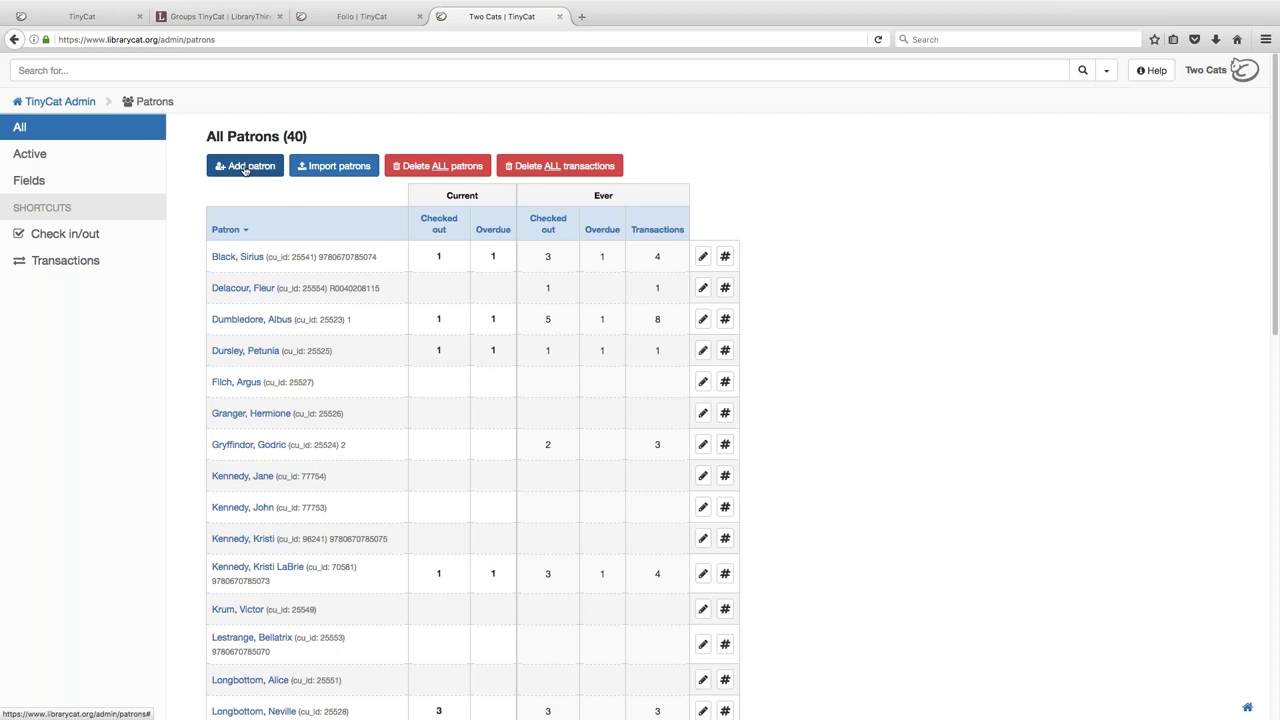
click(328, 167)
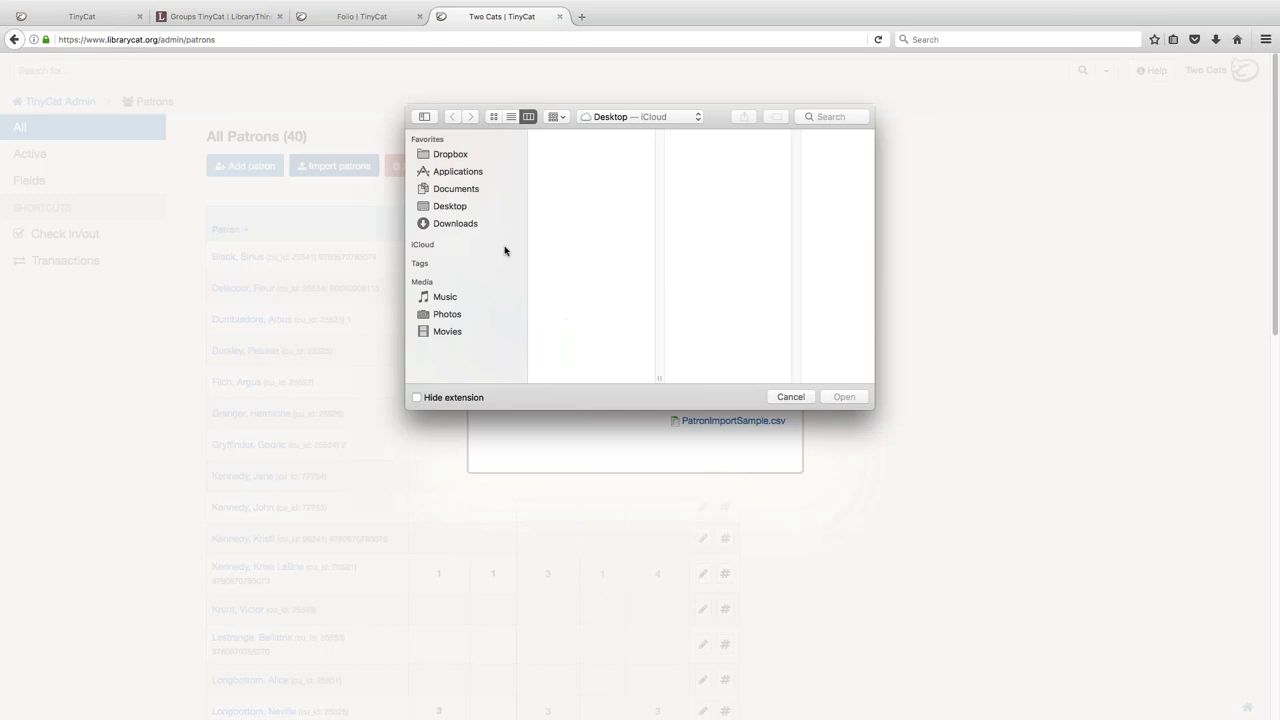
click(470, 229)
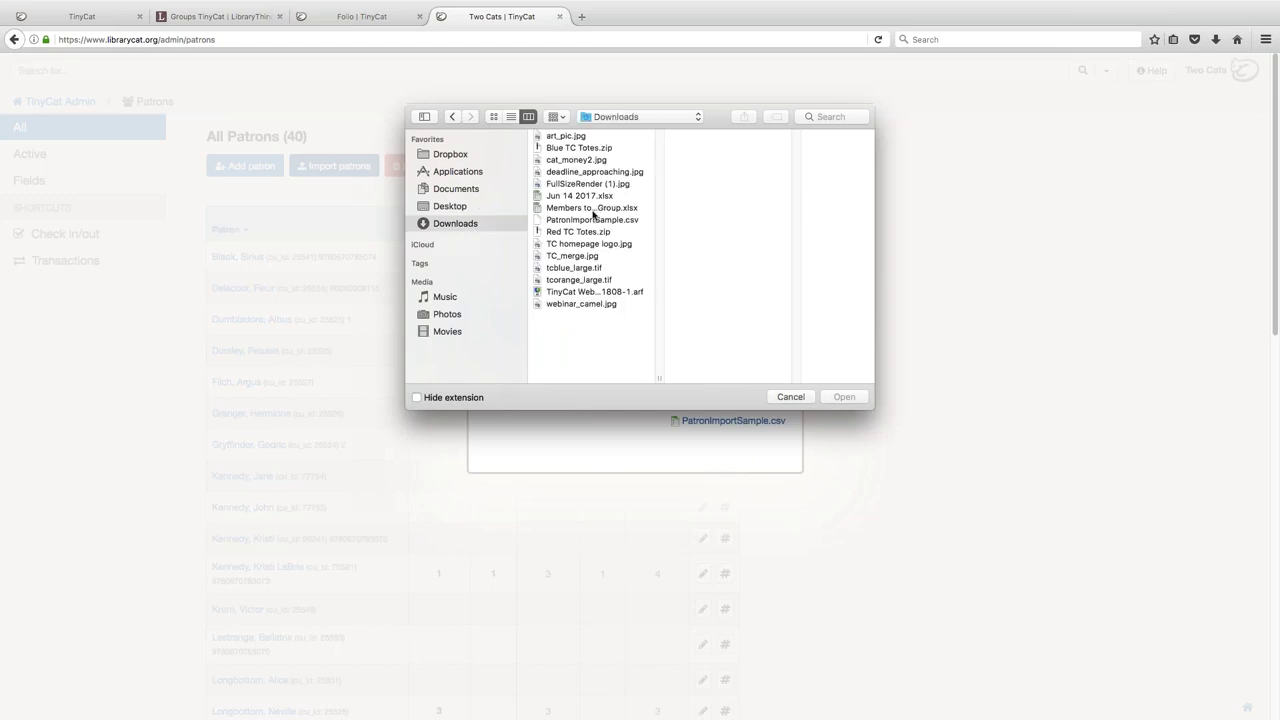
click(592, 220)
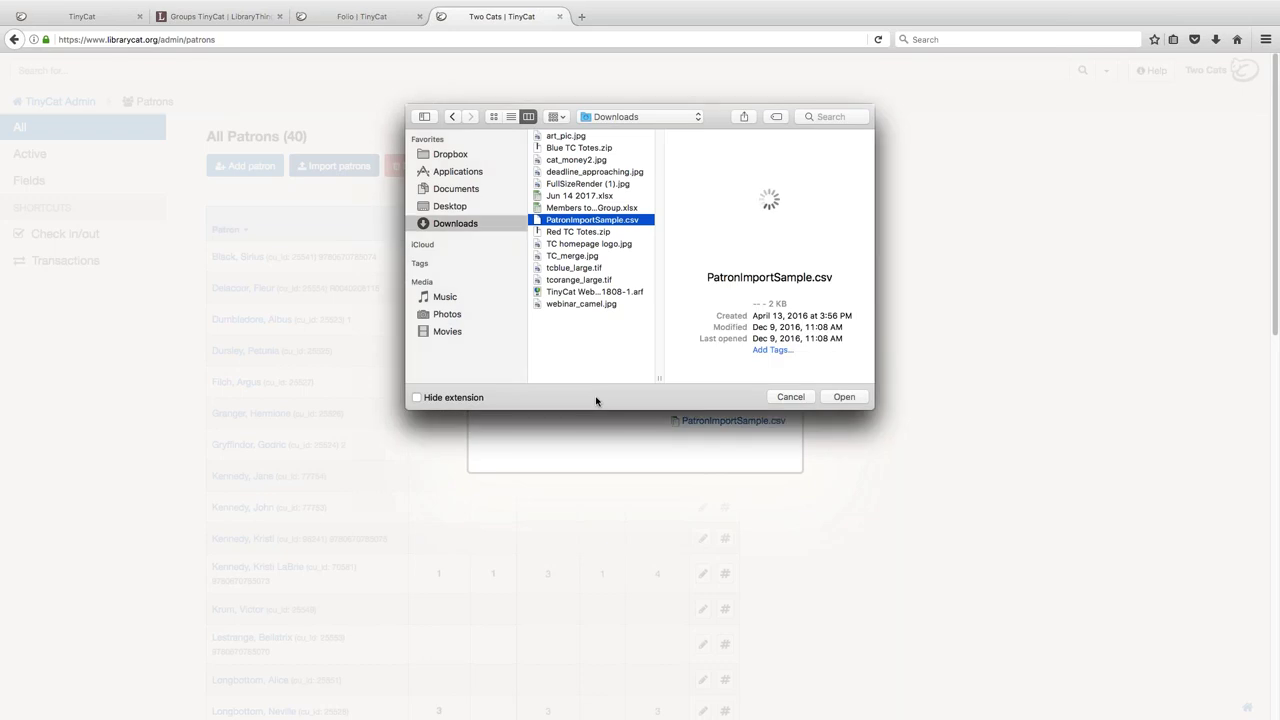
key(Return)
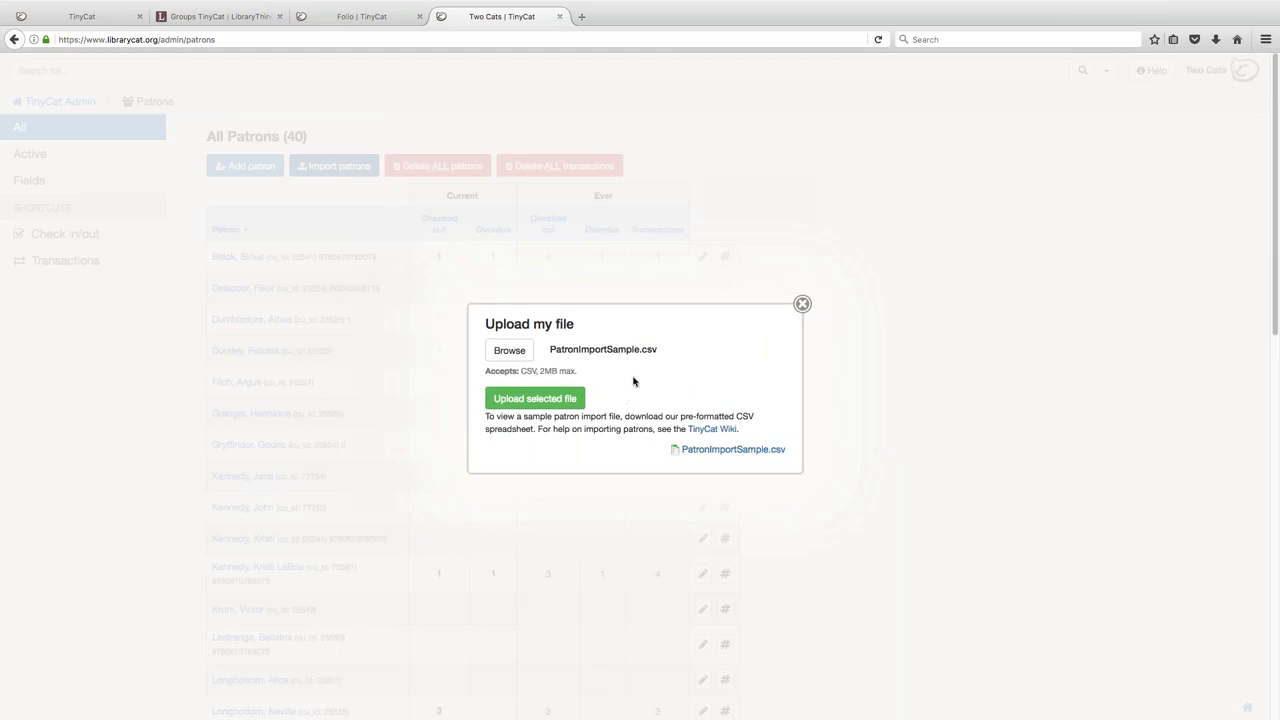
click(558, 401)
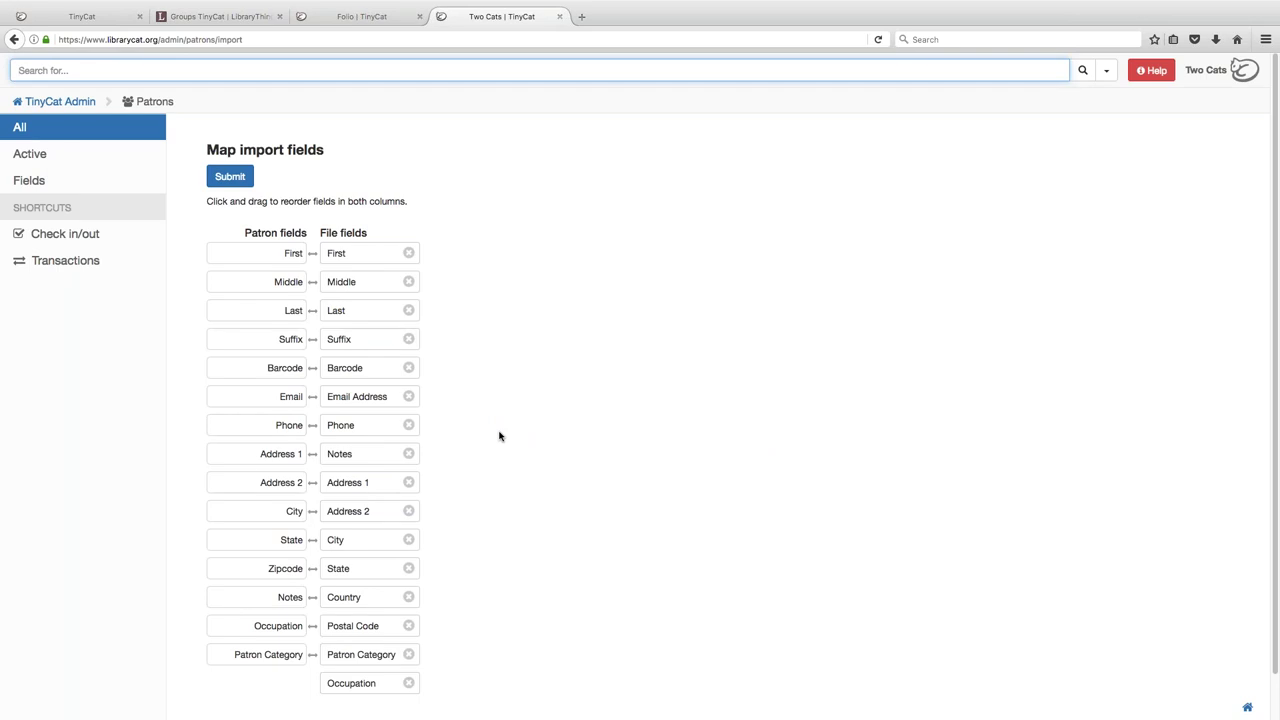
- Drop Country from the mapping, pair Notes and Occupation with their patron fields, and submit
scroll(500, 436, down, 1)
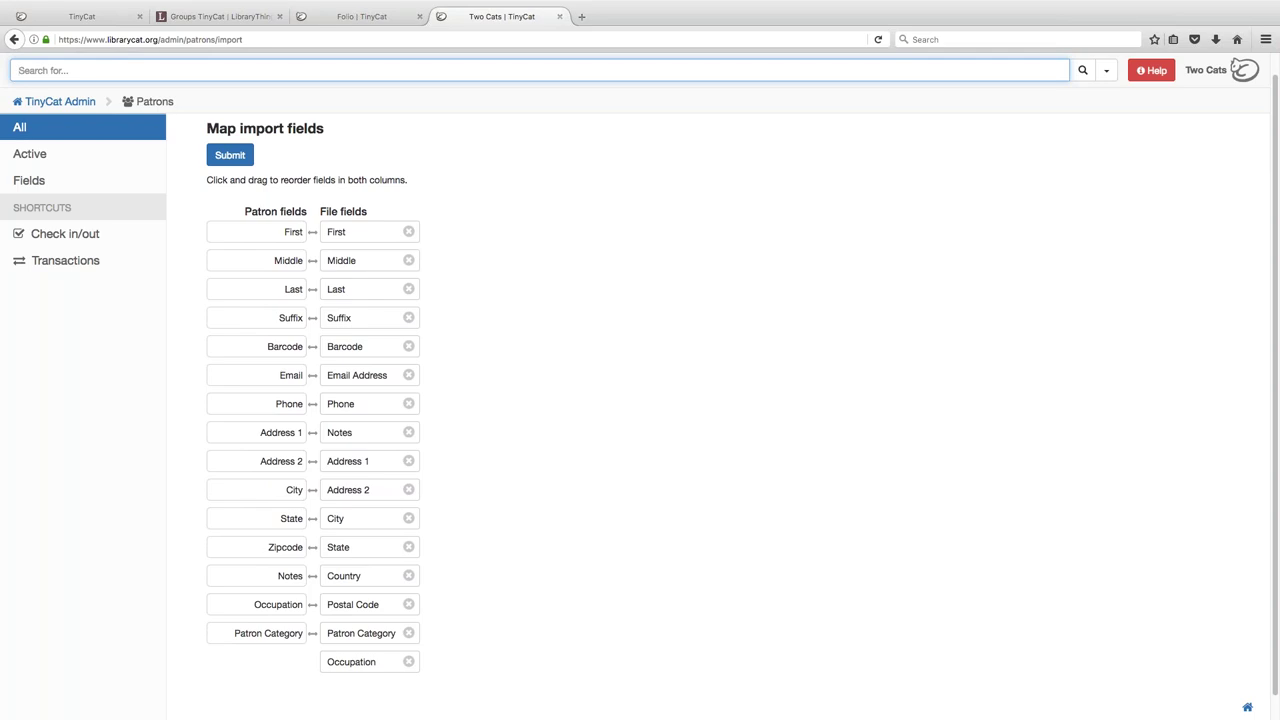
click(409, 576)
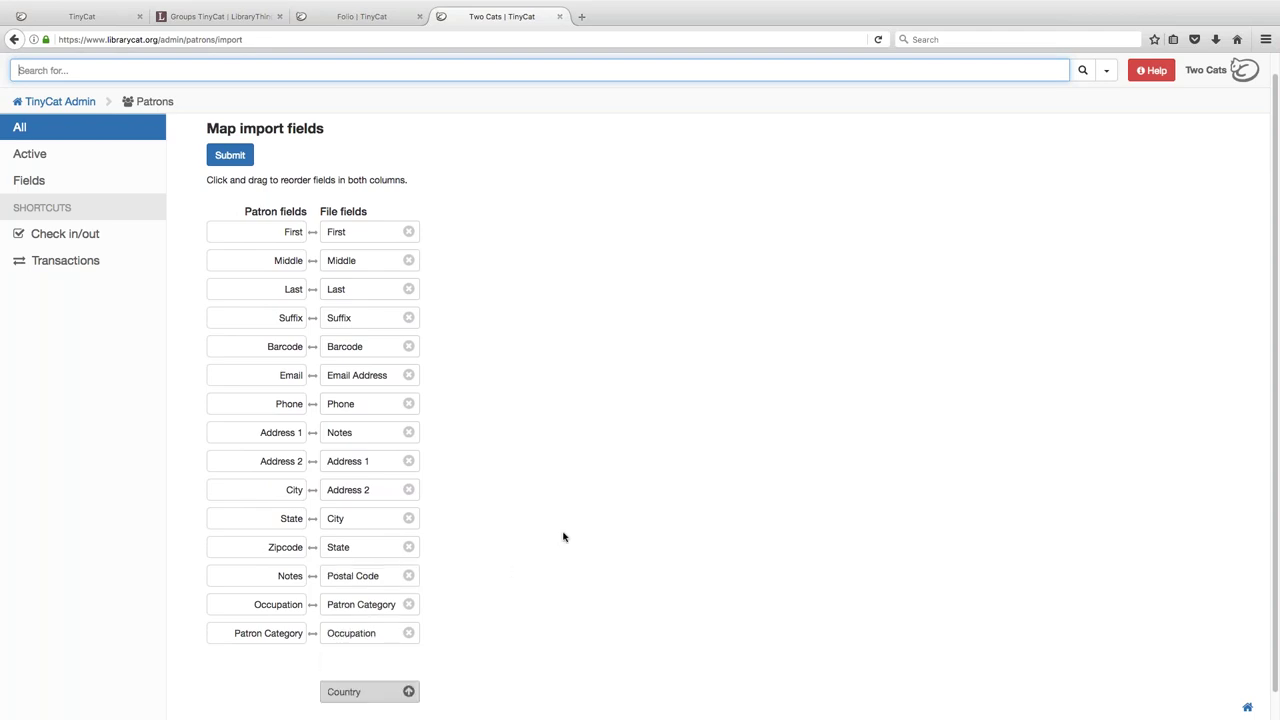
drag(345, 484, 352, 578)
drag(357, 633, 362, 600)
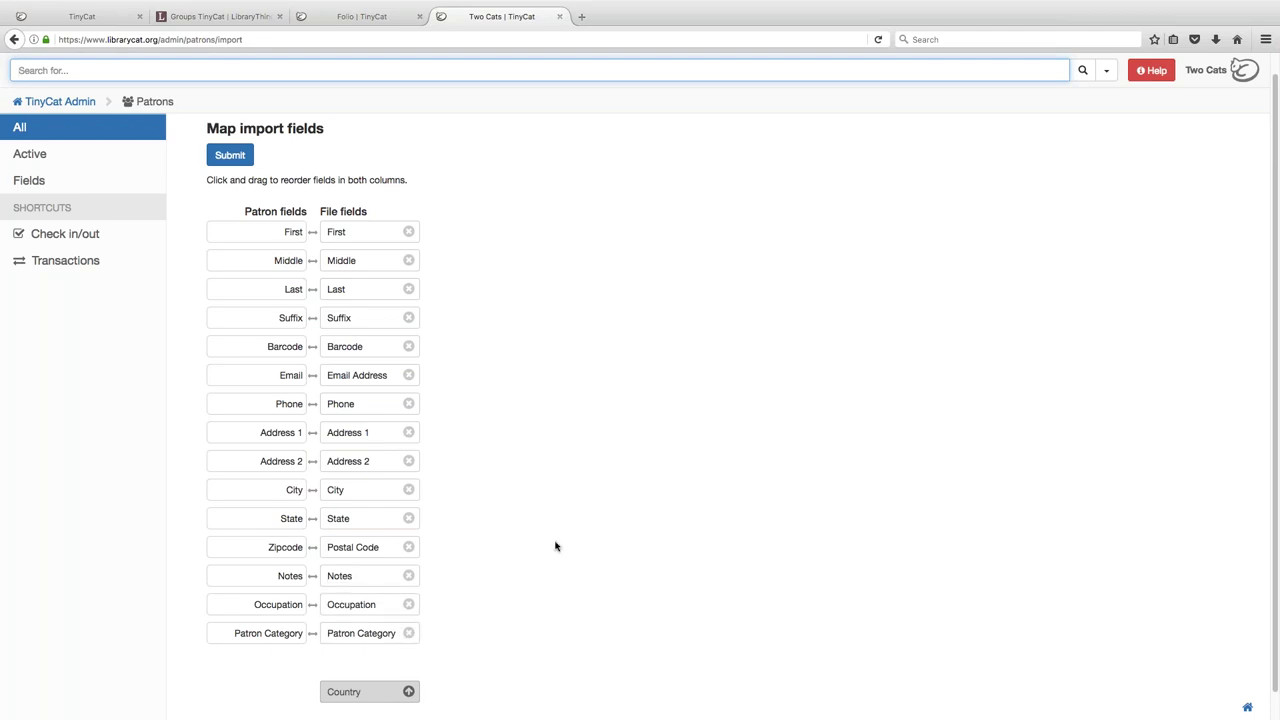
click(232, 158)
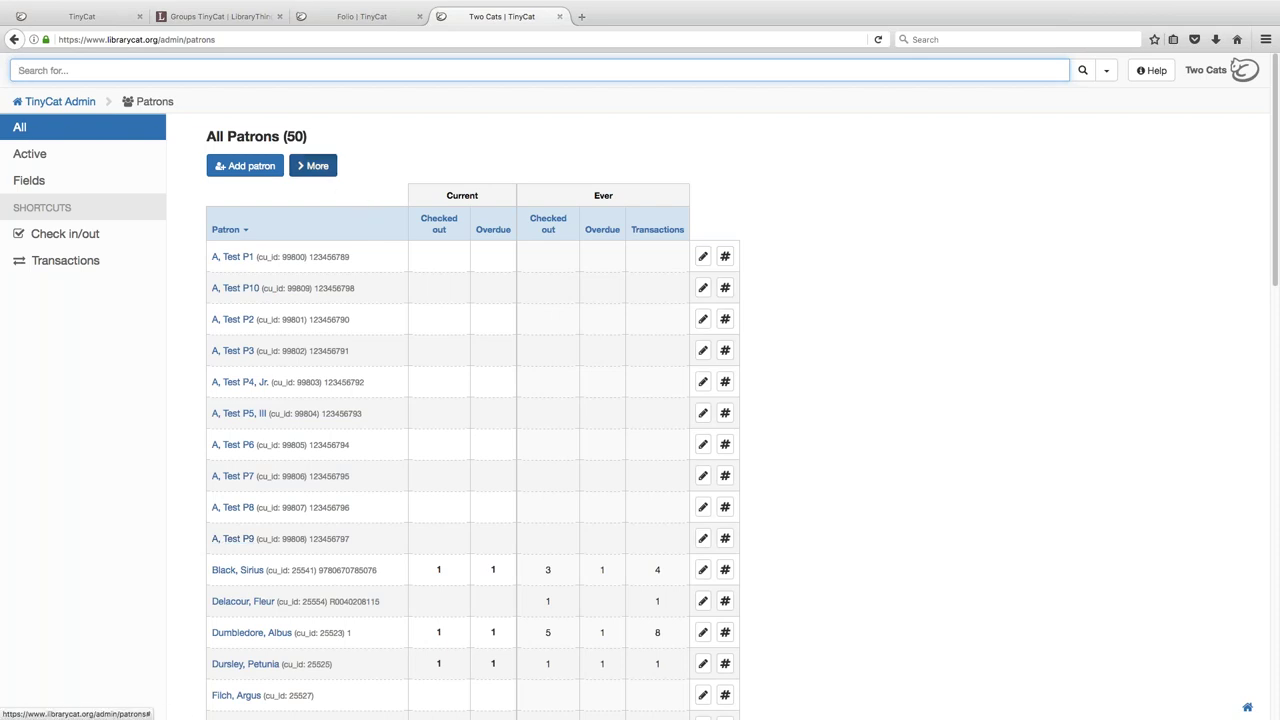
- Cancel Delete ALL patrons at the second warning, then open Generate Password for the first Test patron
click(316, 167)
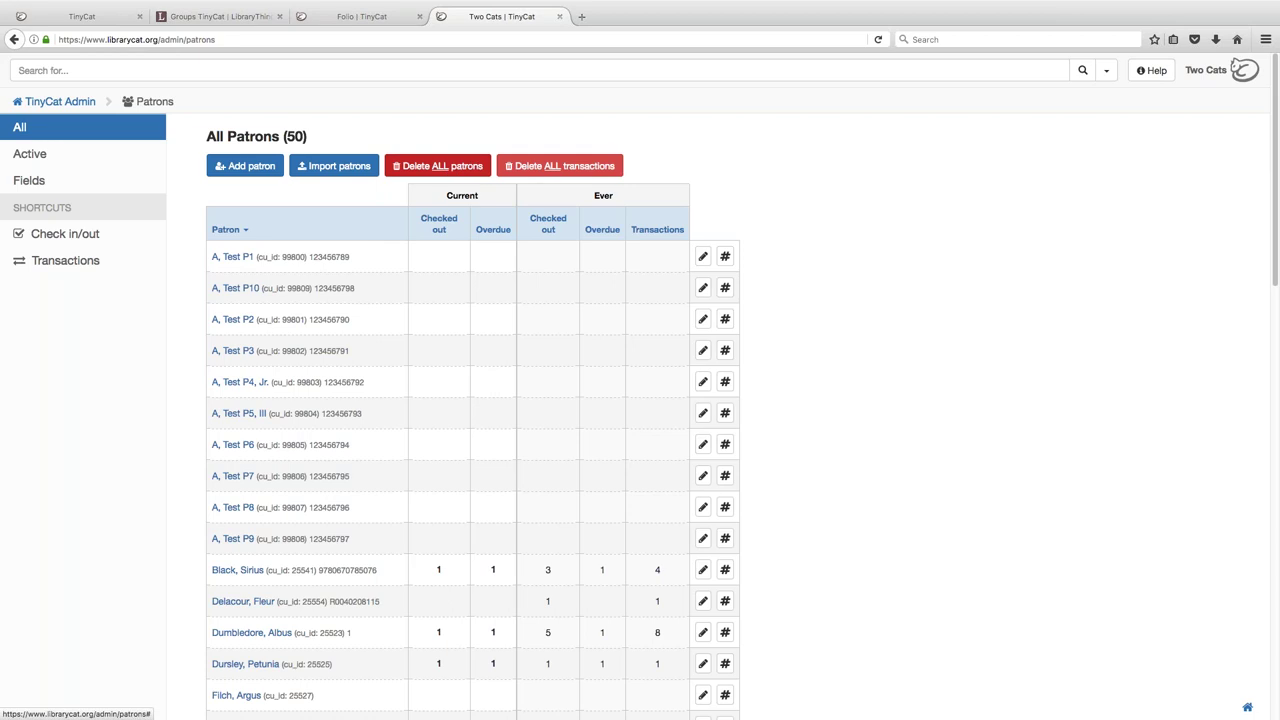
click(437, 166)
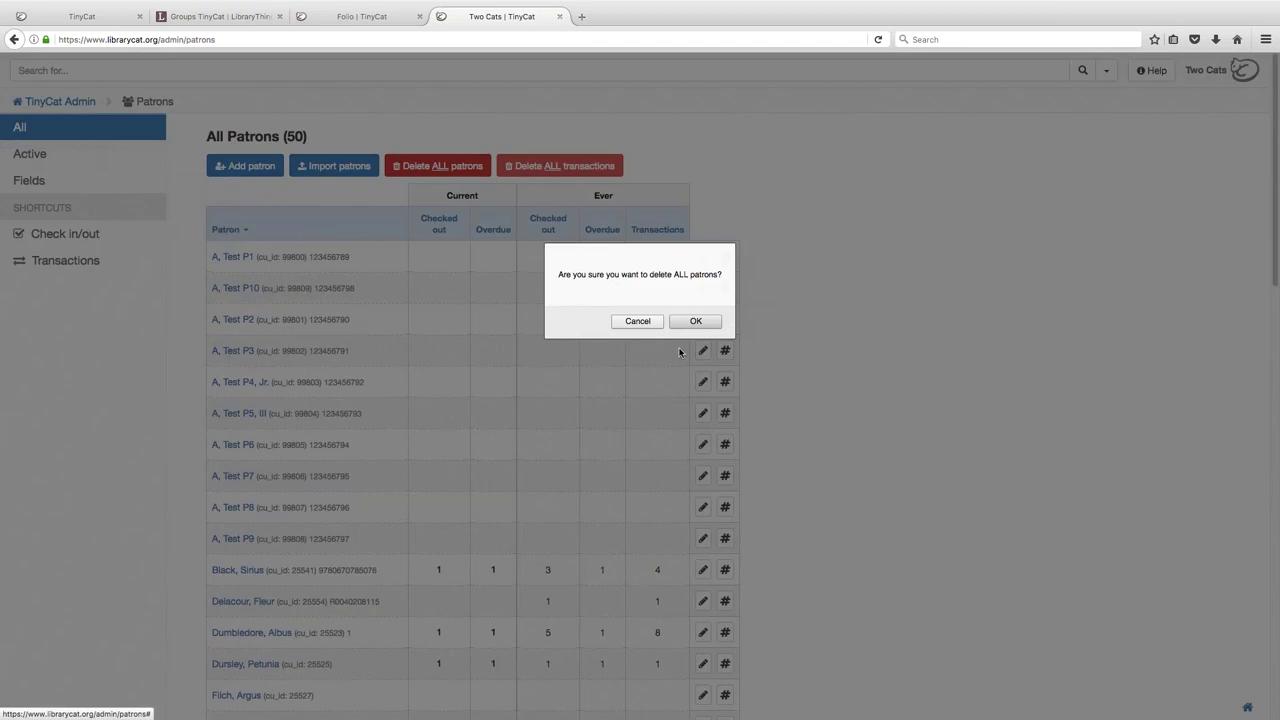
click(705, 322)
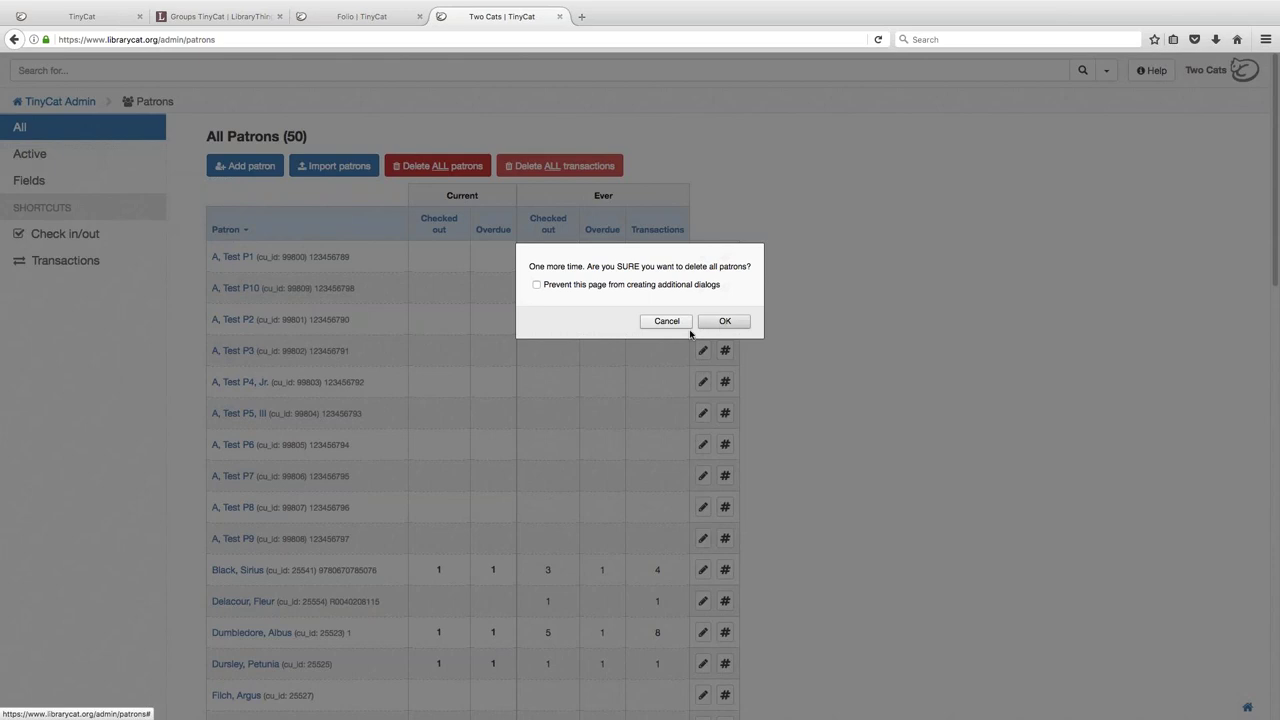
click(667, 322)
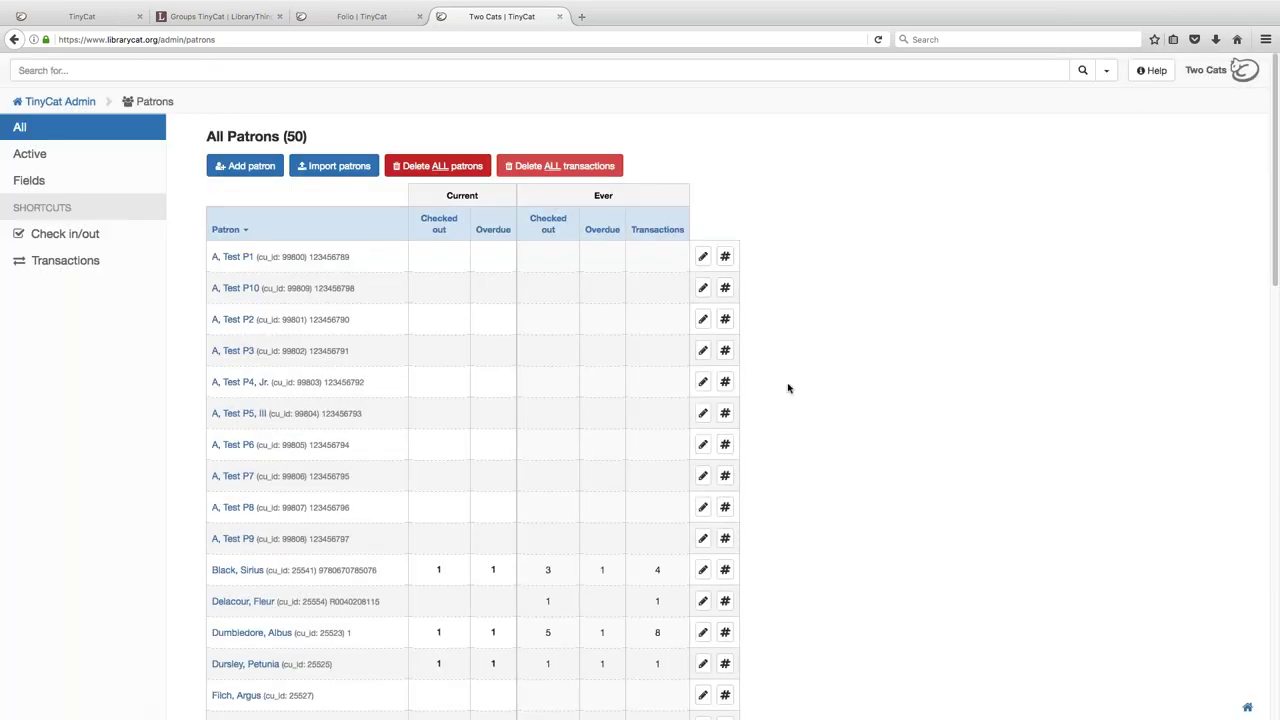
click(726, 258)
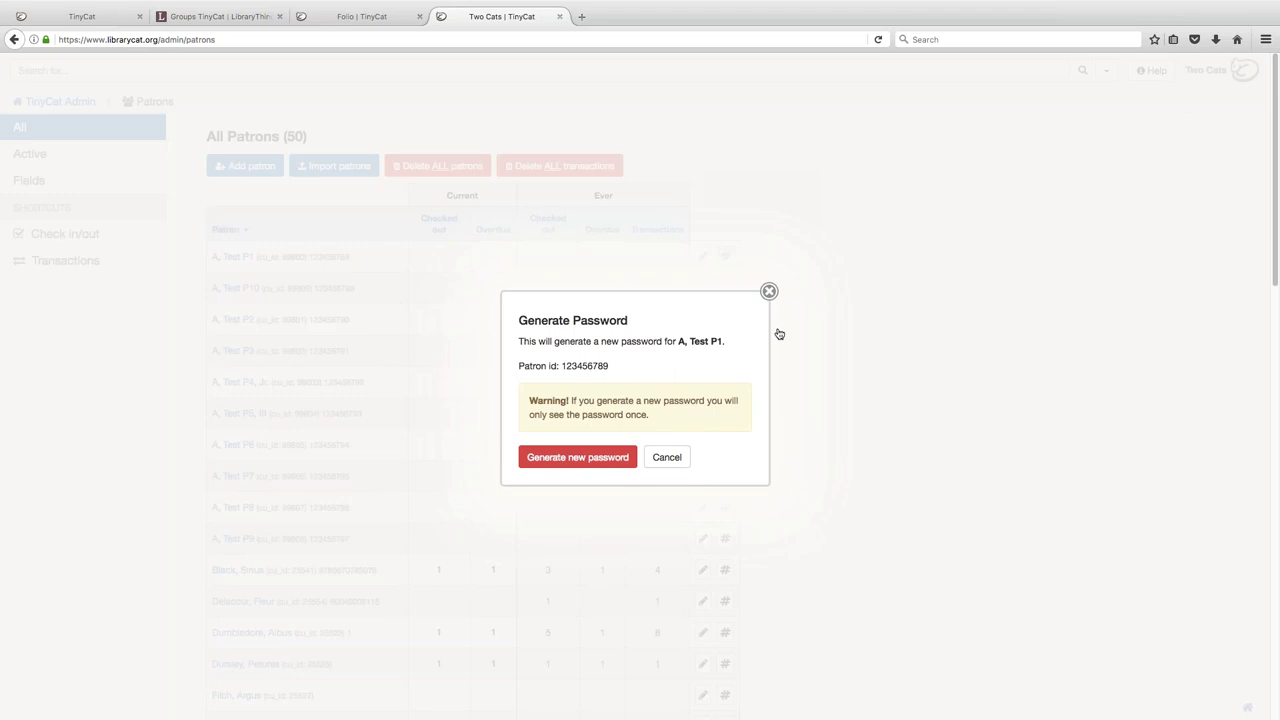
- Generate a new login password for the first Test patron twice, dismissing each password notice
click(577, 457)
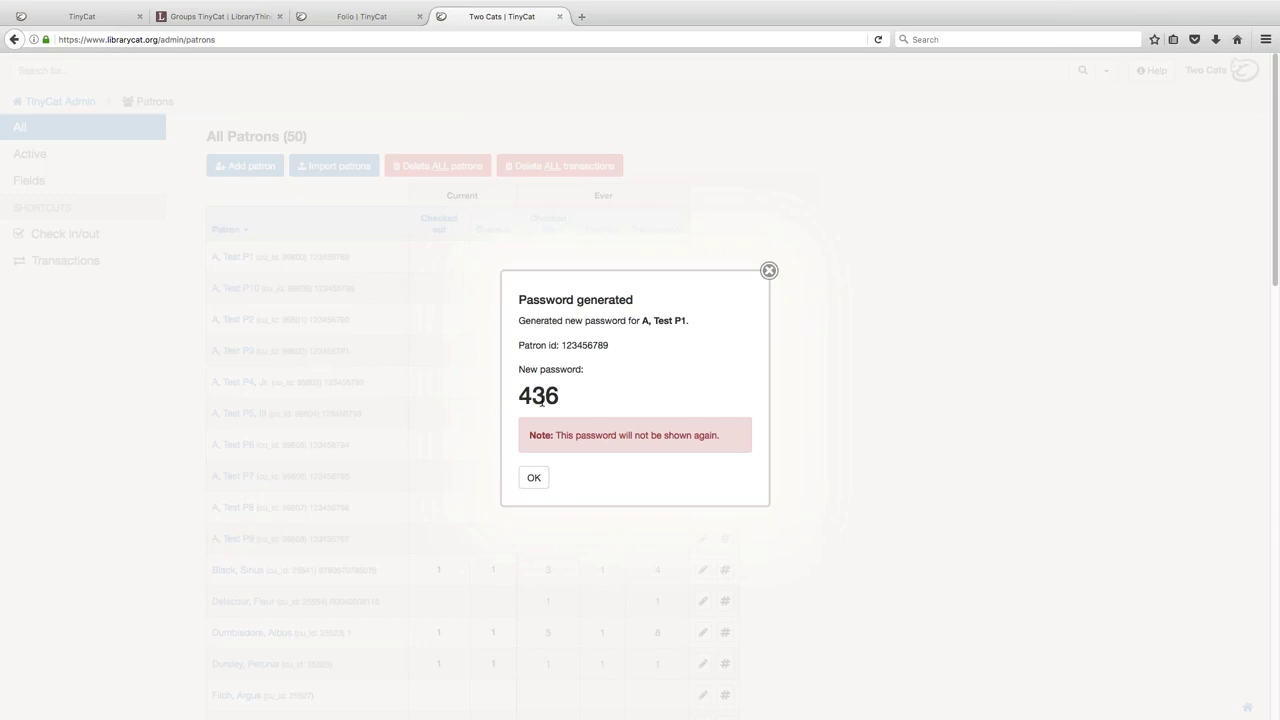
click(535, 480)
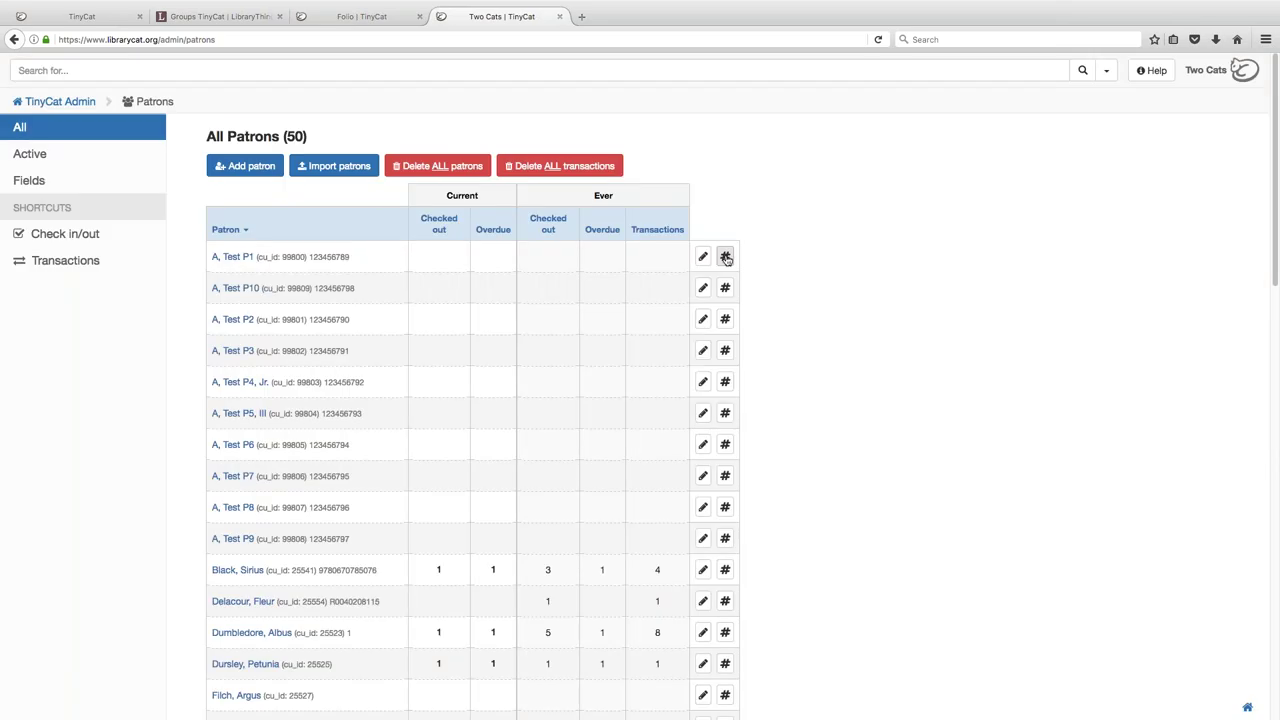
click(725, 256)
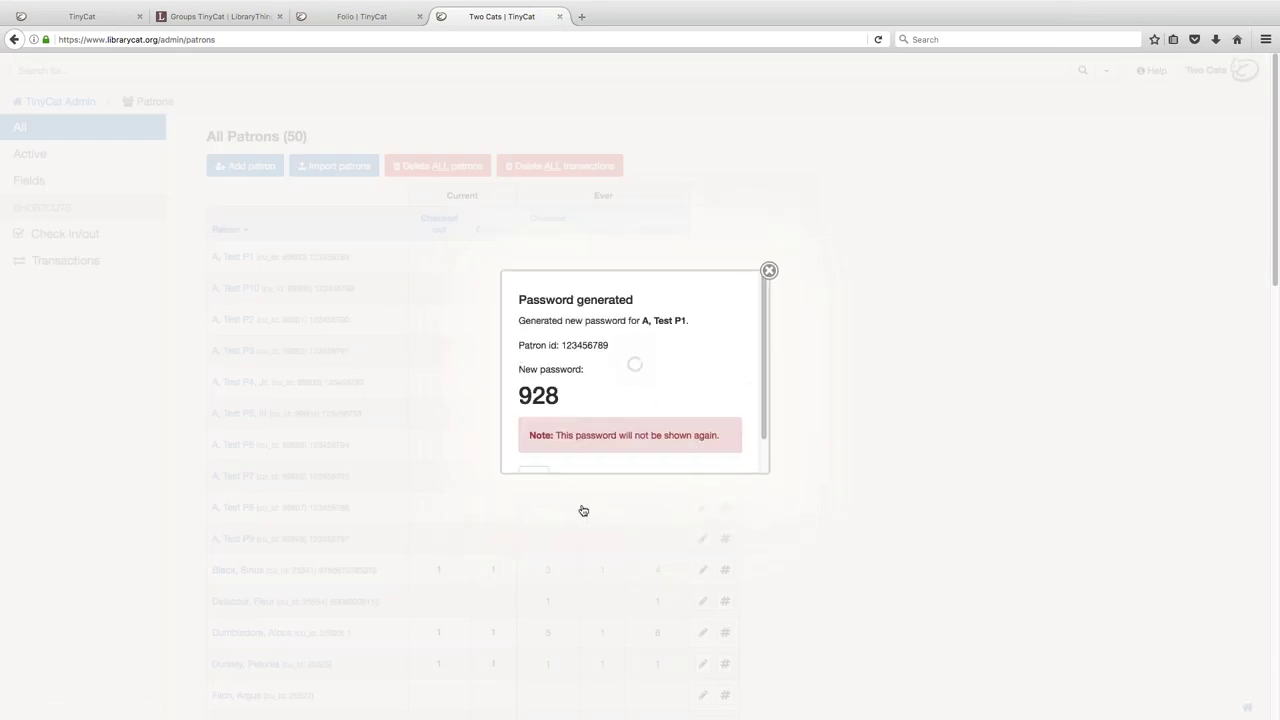
click(534, 479)
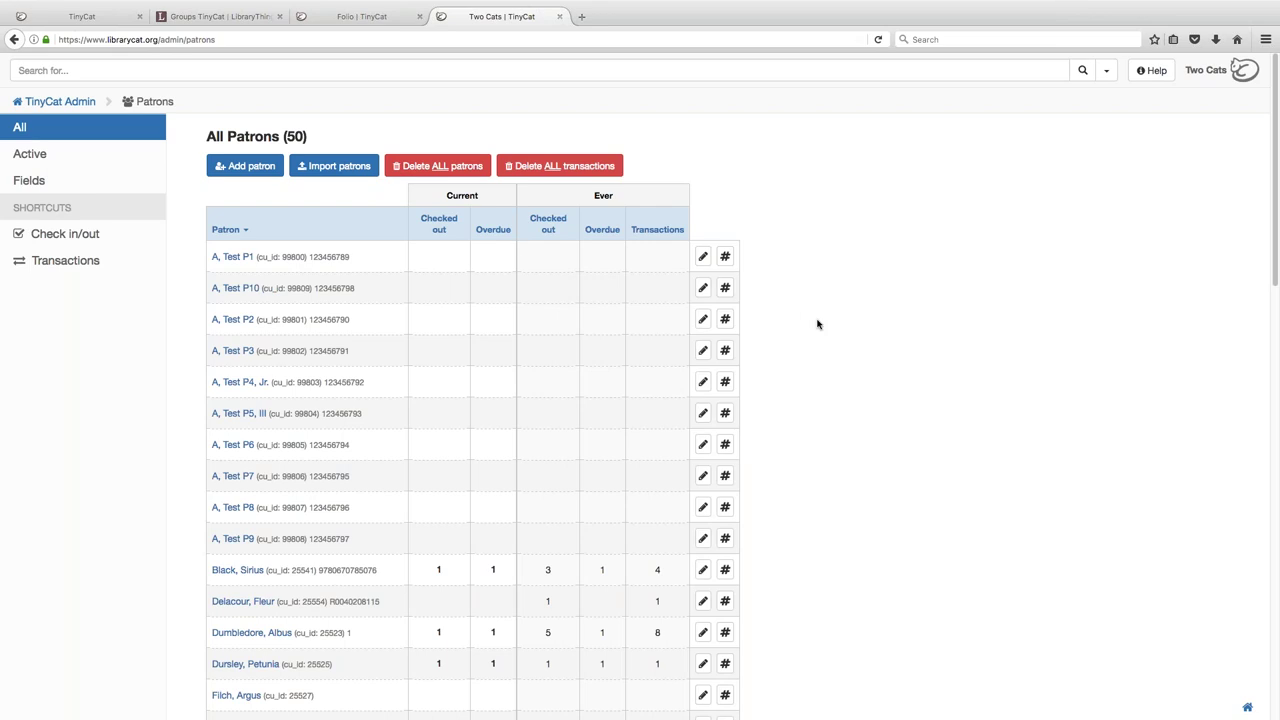
- Return to the admin dashboard, then browse librarycat.org's Pricing plans: Personal free, Volunteer $3/month, Paid Staff $10/month
click(88, 105)
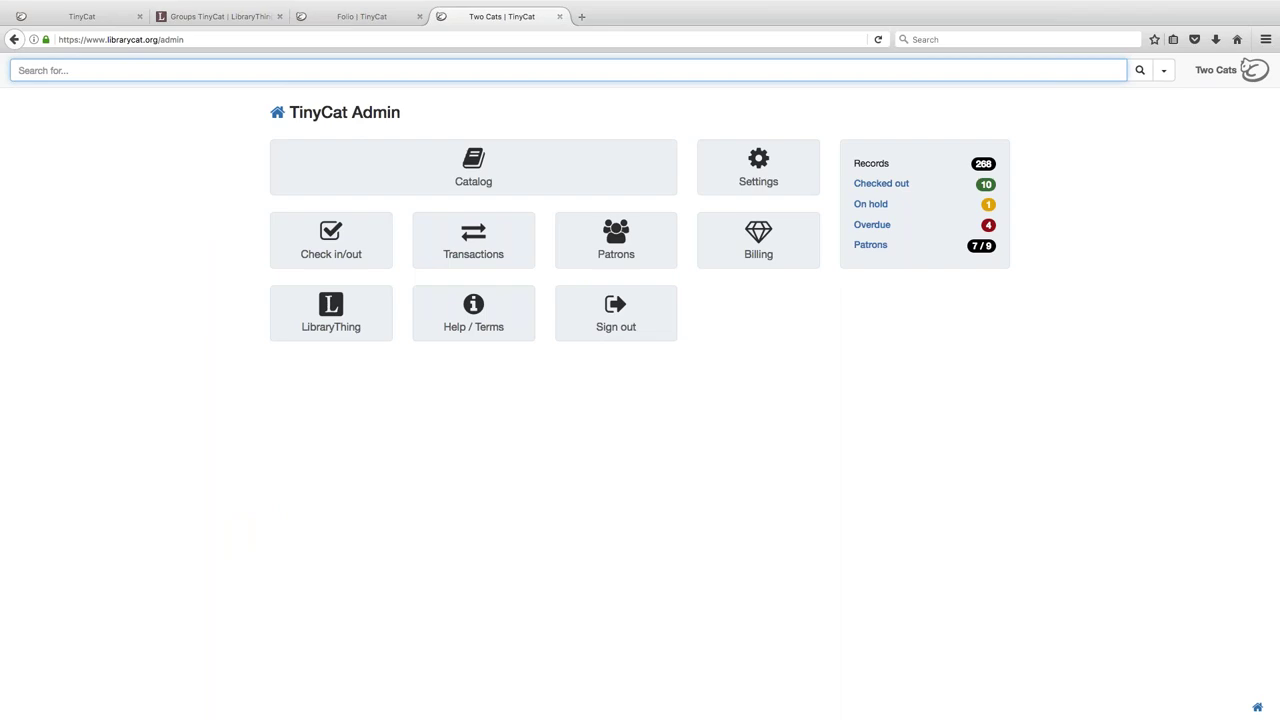
click(118, 20)
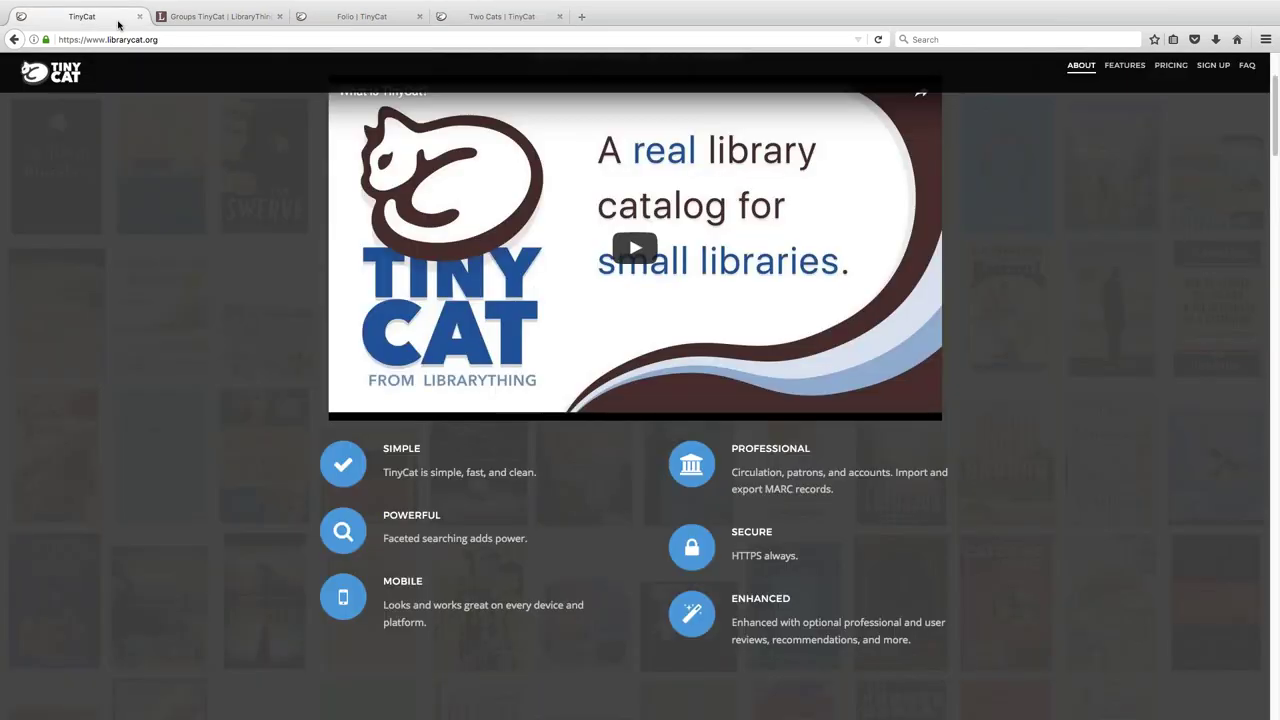
click(1143, 72)
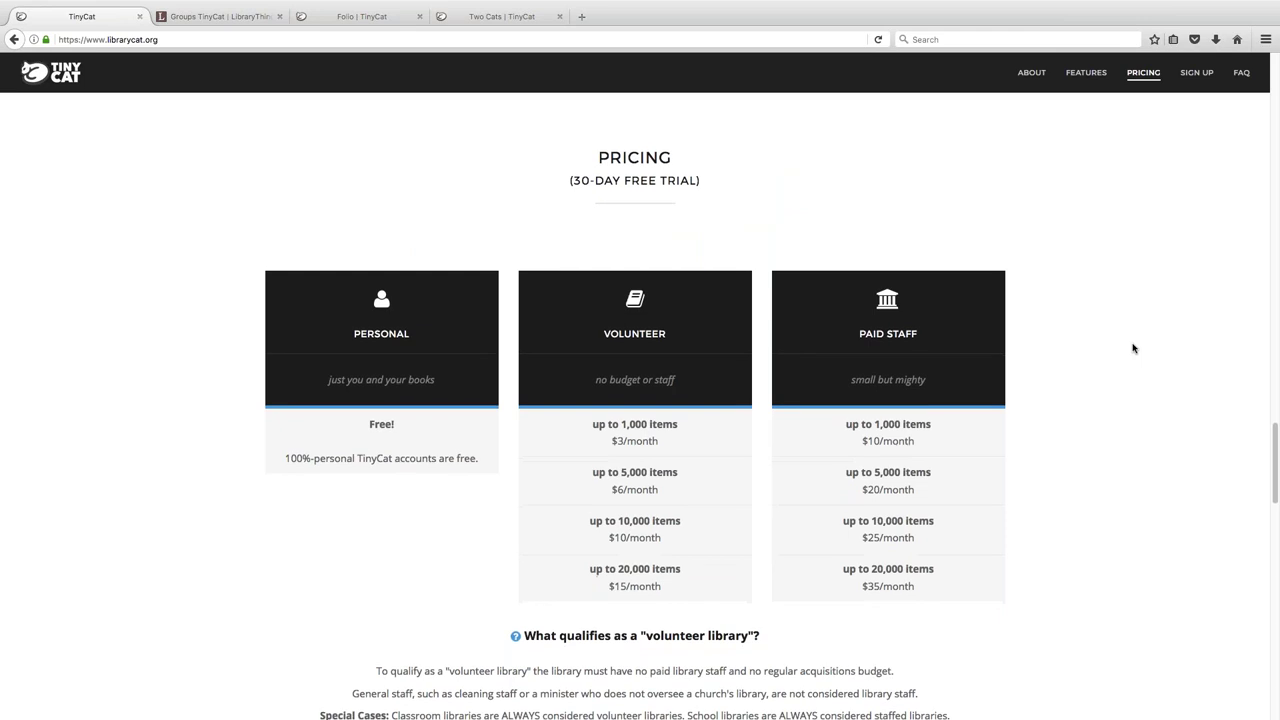
scroll(1133, 348, down, 2)
scroll(1133, 348, down, 3)
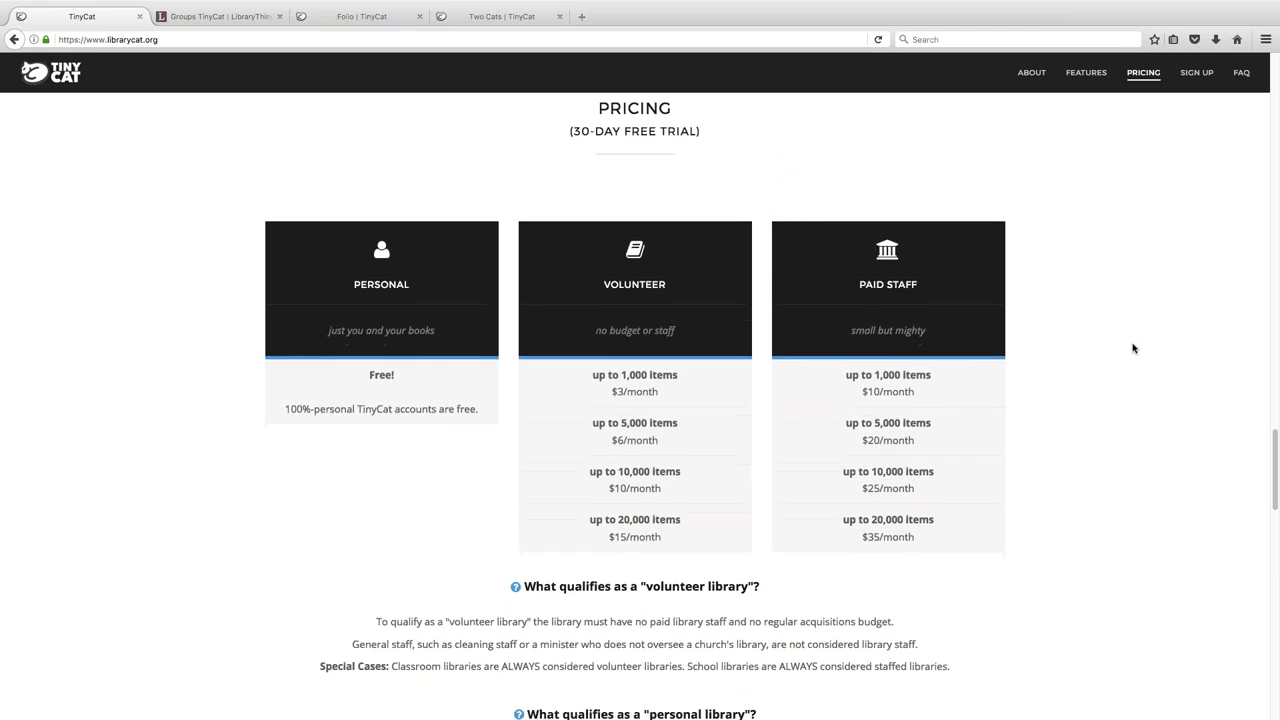
scroll(1133, 348, down, 3)
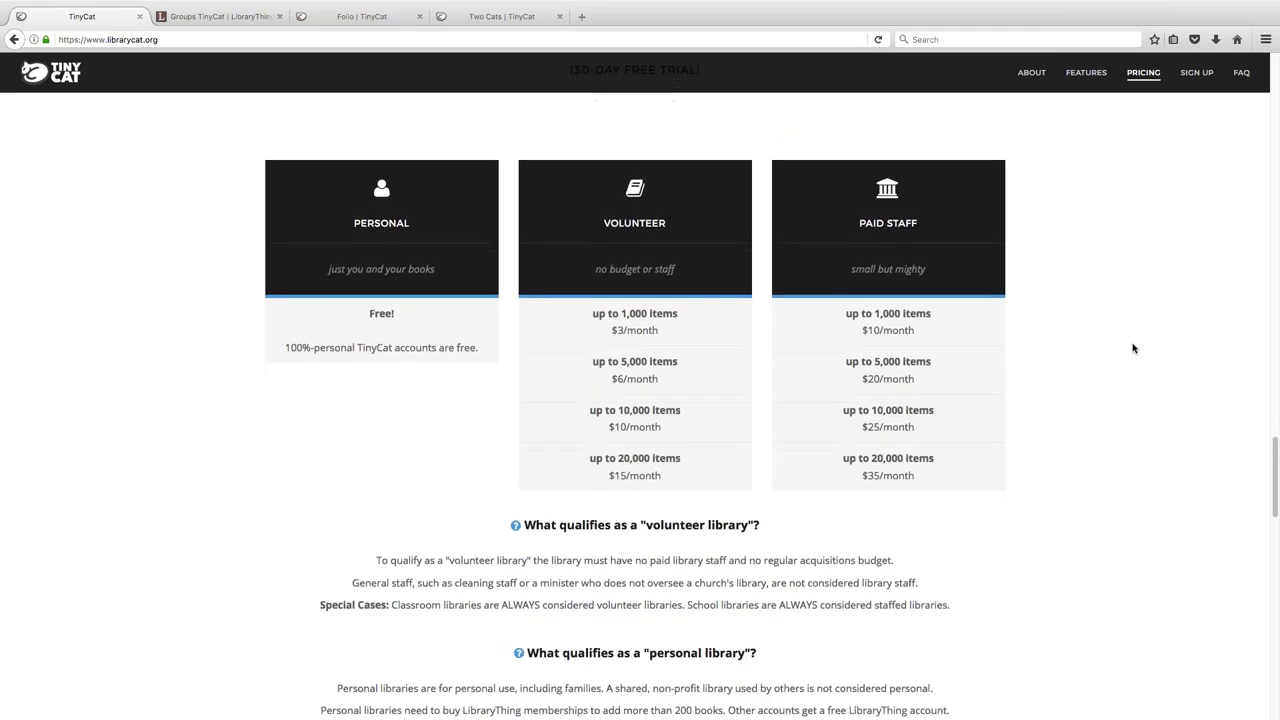
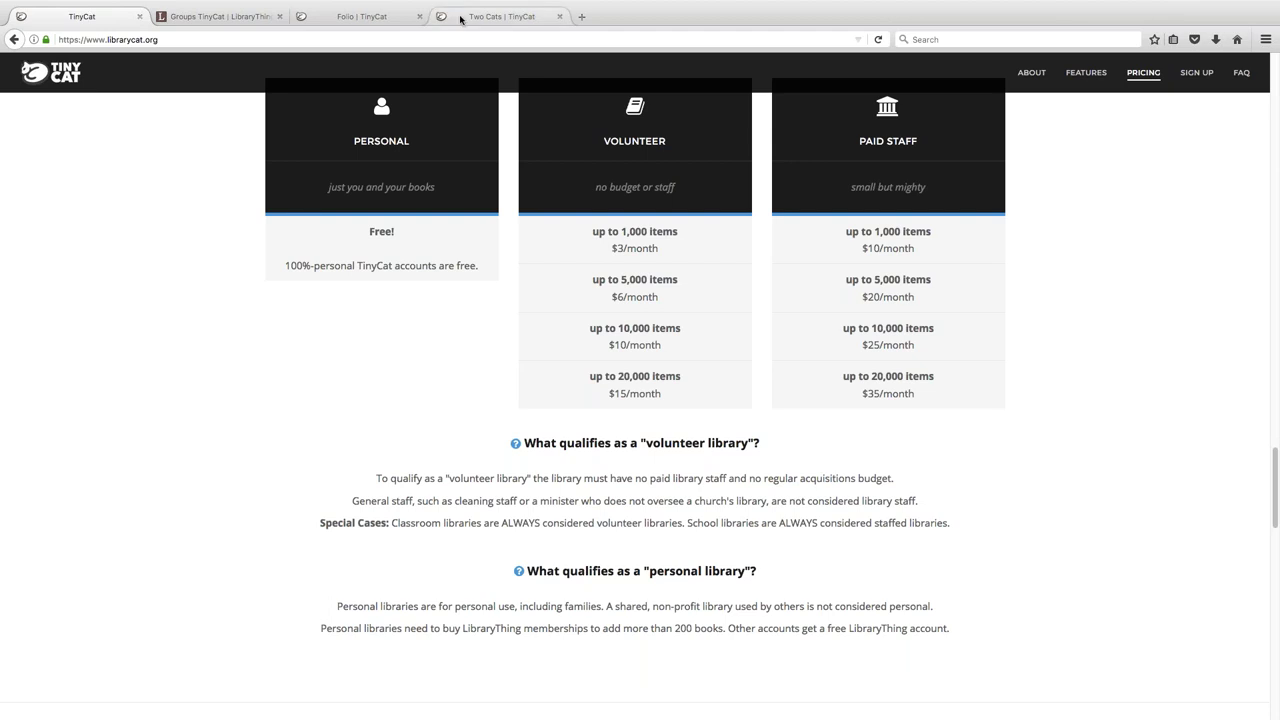
- Bring up the Folio library's TinyCat catalog home page with its book-cover carousel
click(372, 17)
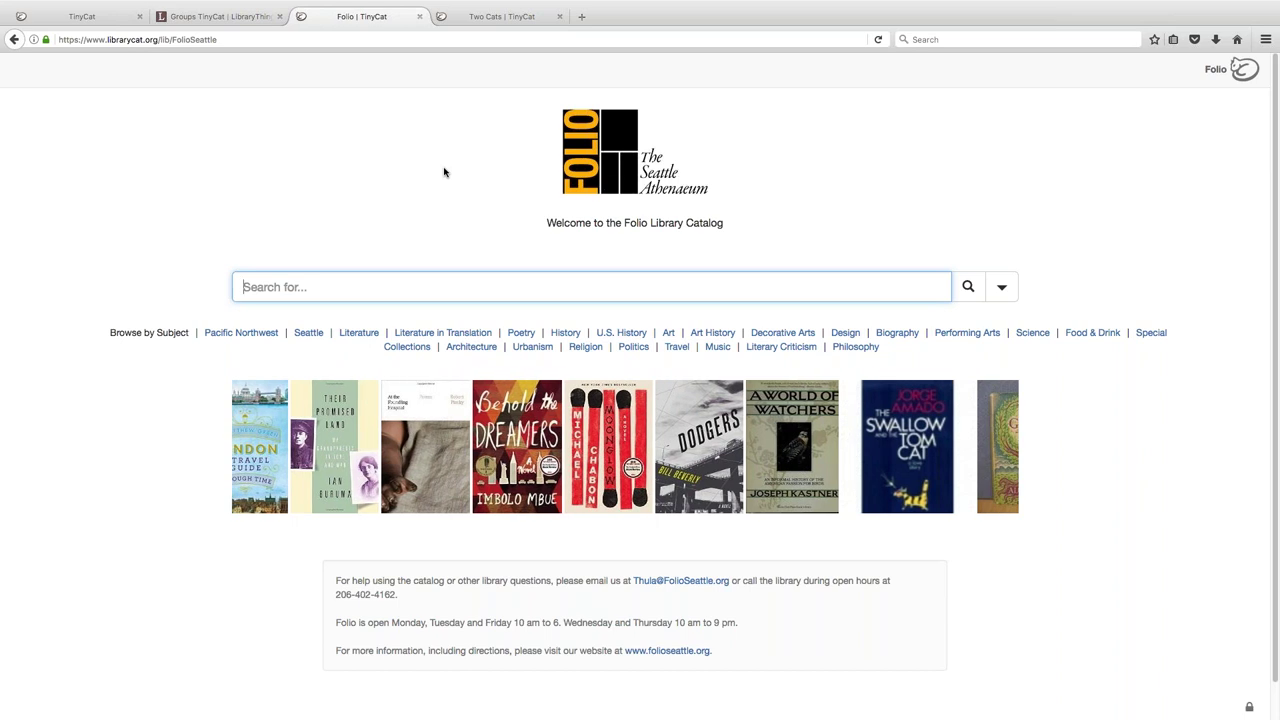
- Open LibraryThing's Add books page and expand its sources lightbox to 'All sources', indexed by country
click(243, 21)
click(258, 66)
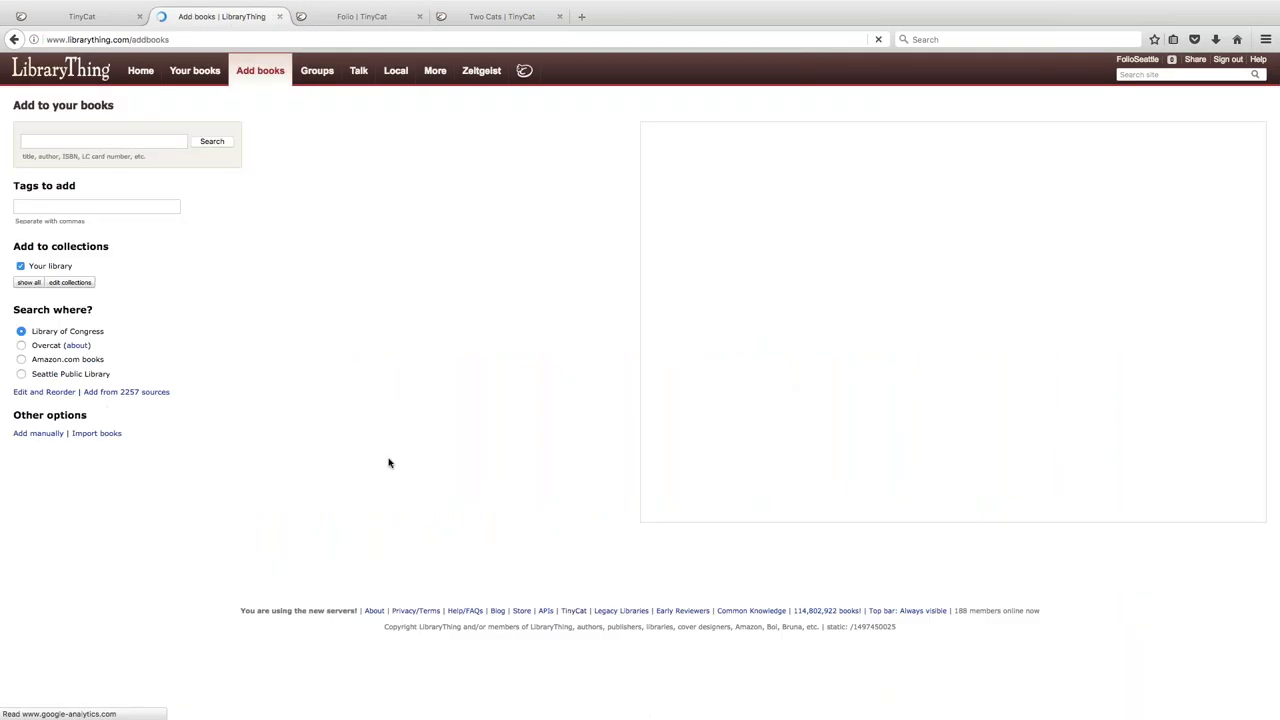
click(128, 393)
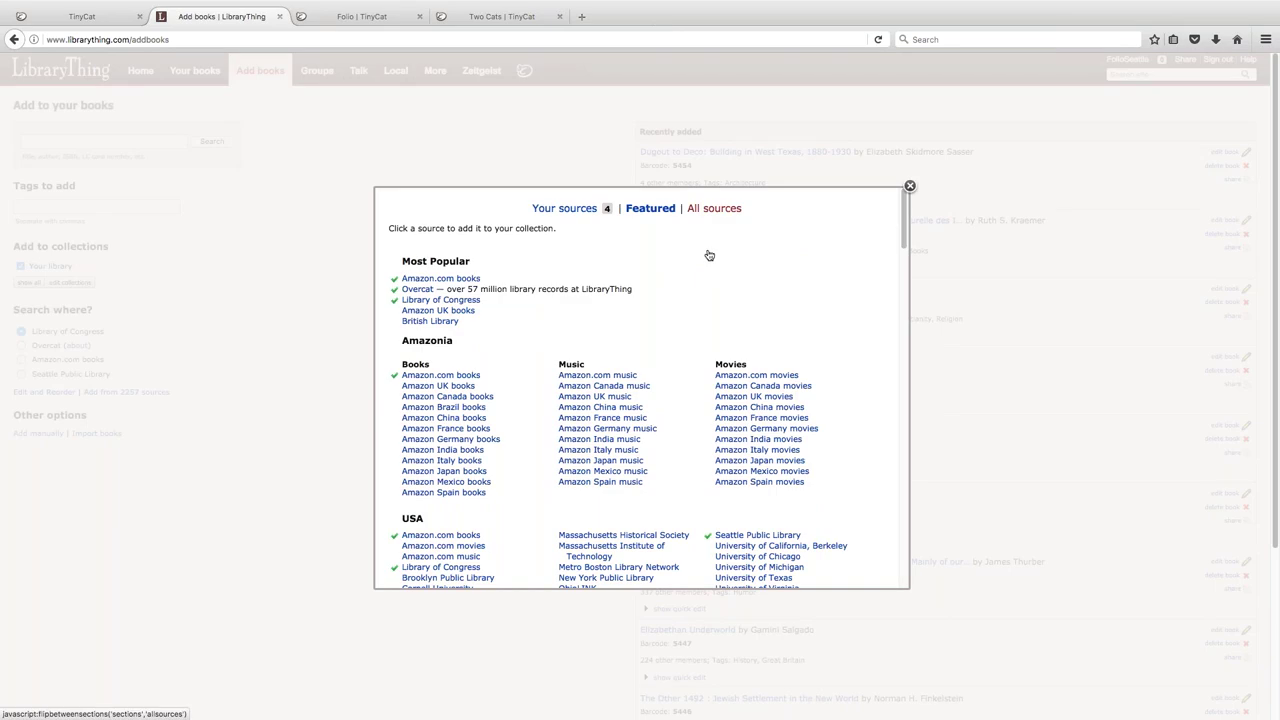
click(713, 208)
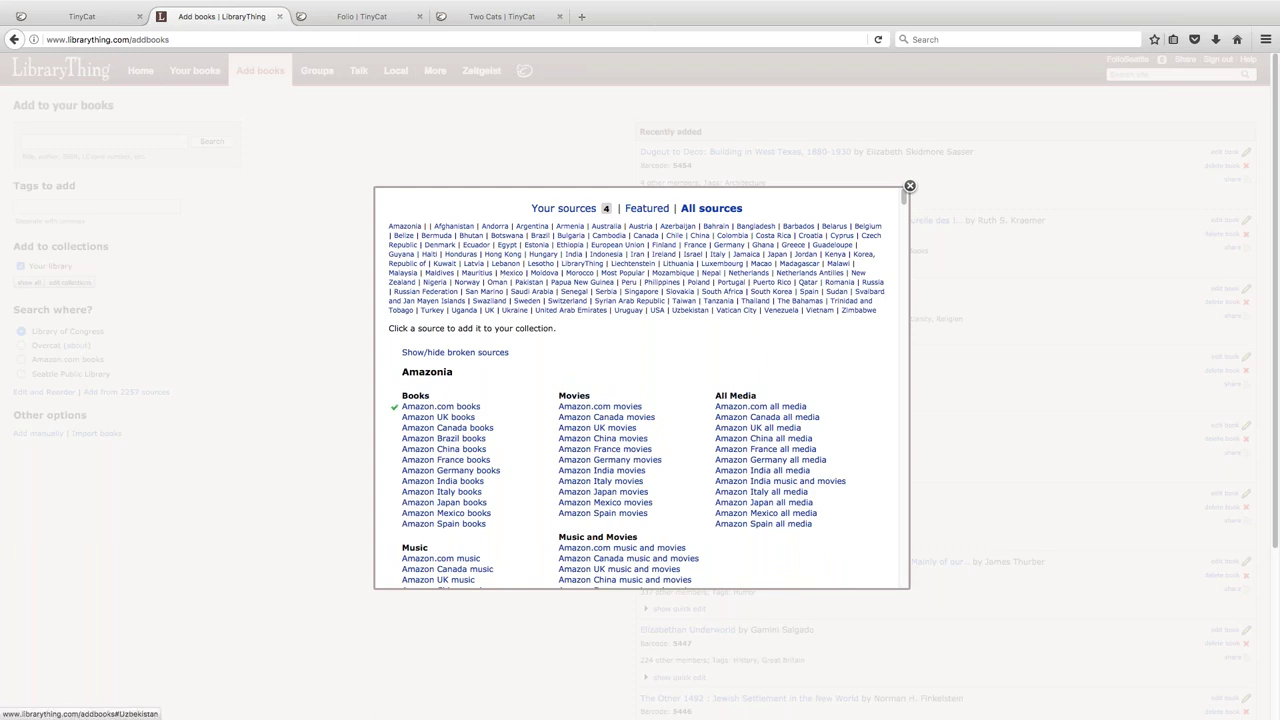
- Jump to the USA sources, find 'nebraska' on the page, and cycle through all four matches
click(657, 310)
key(ctrl+f)
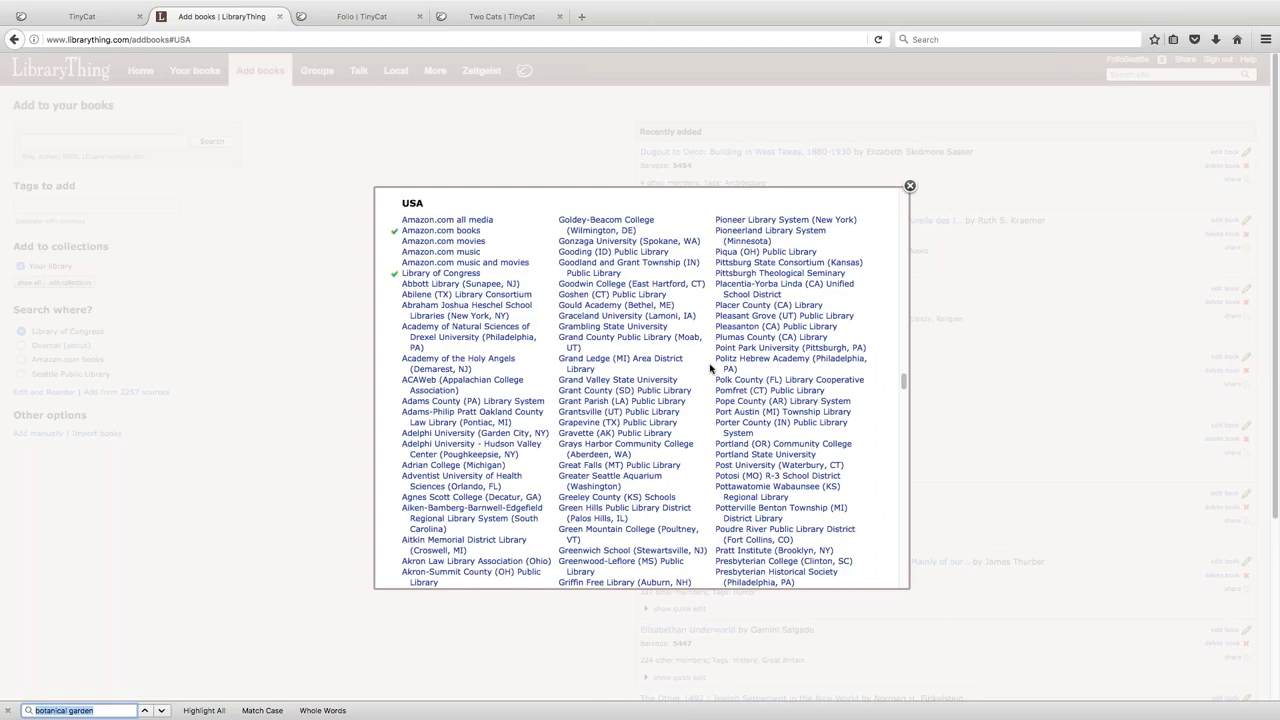
text(b)
key(BackSpace)
text(neb)
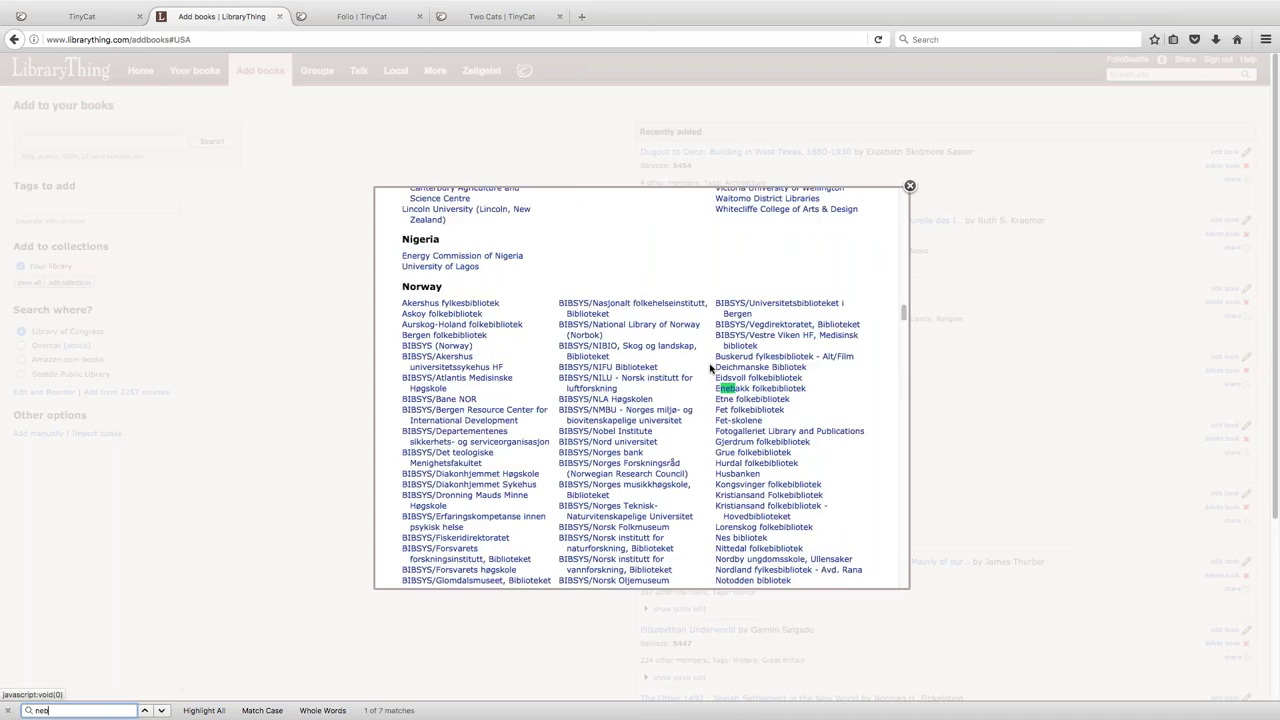
text(raska)
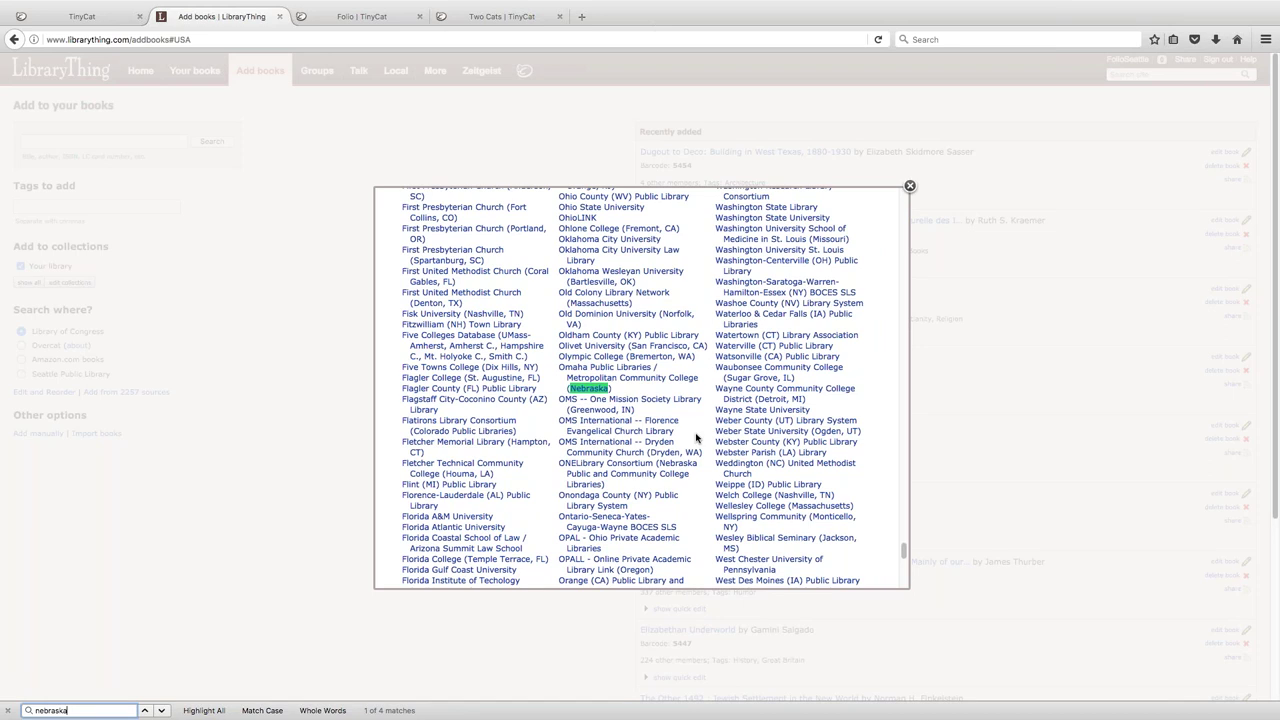
key(Return)
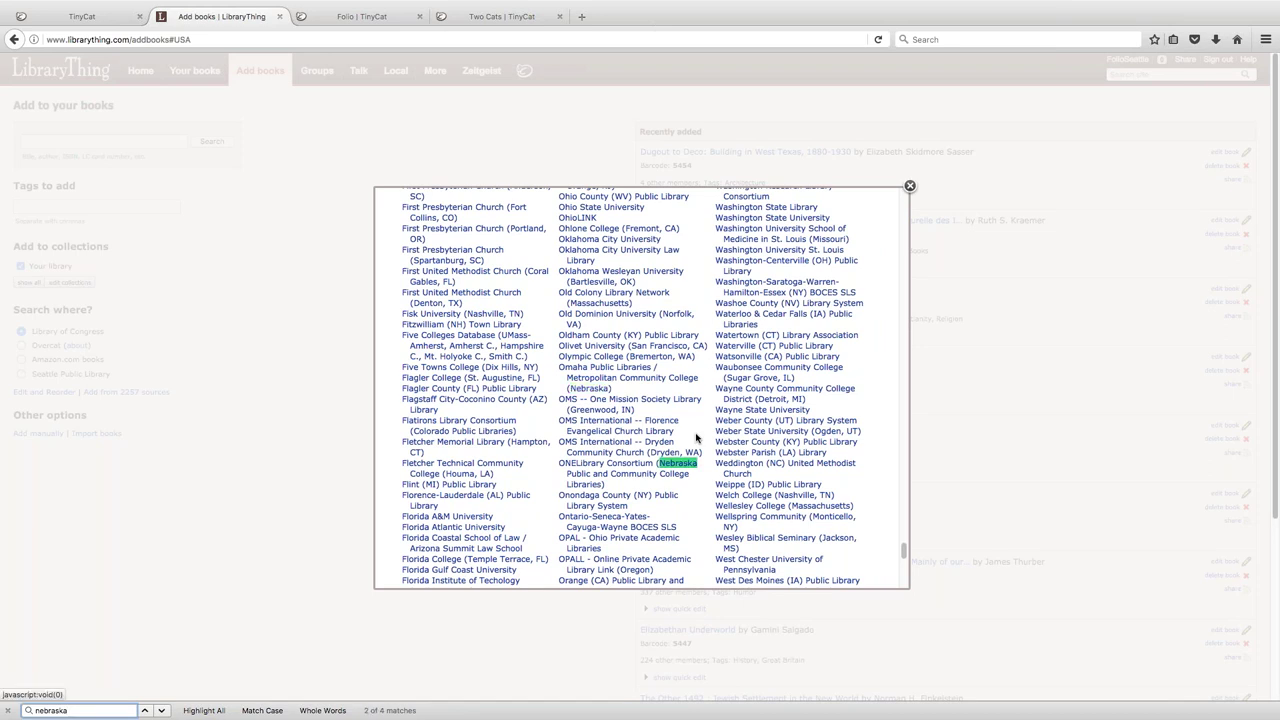
key(Return)
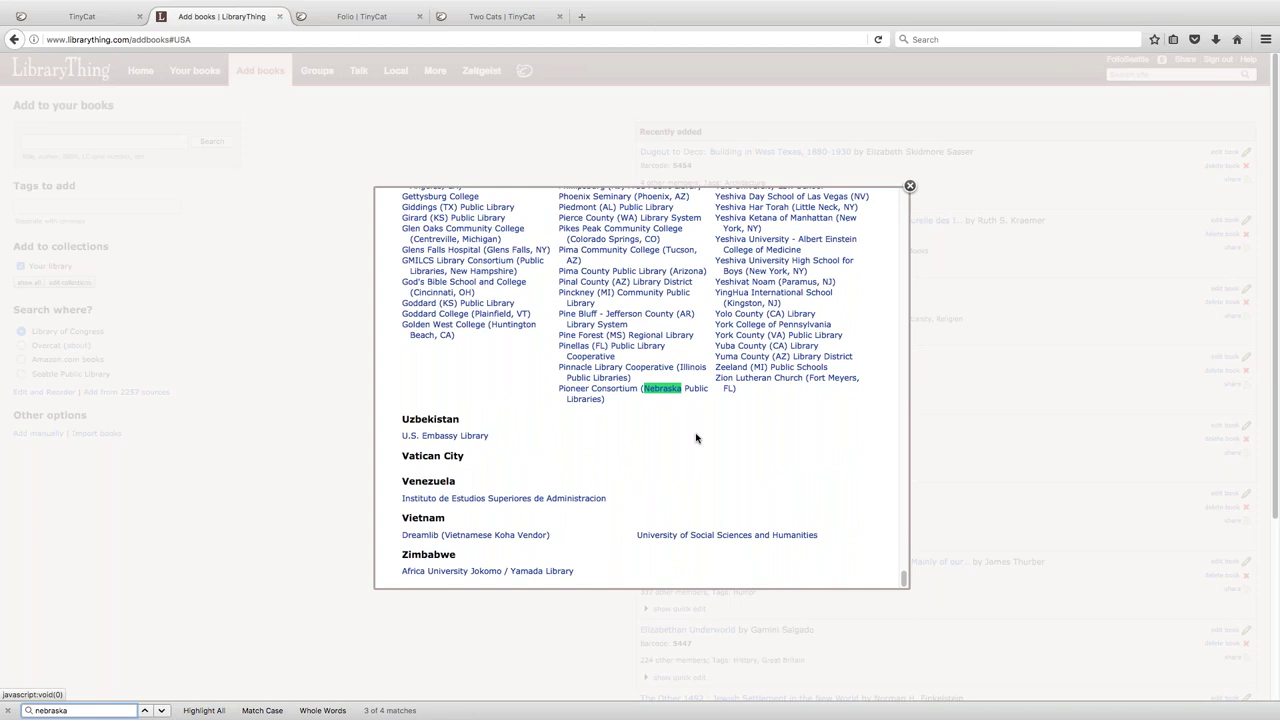
key(Return)
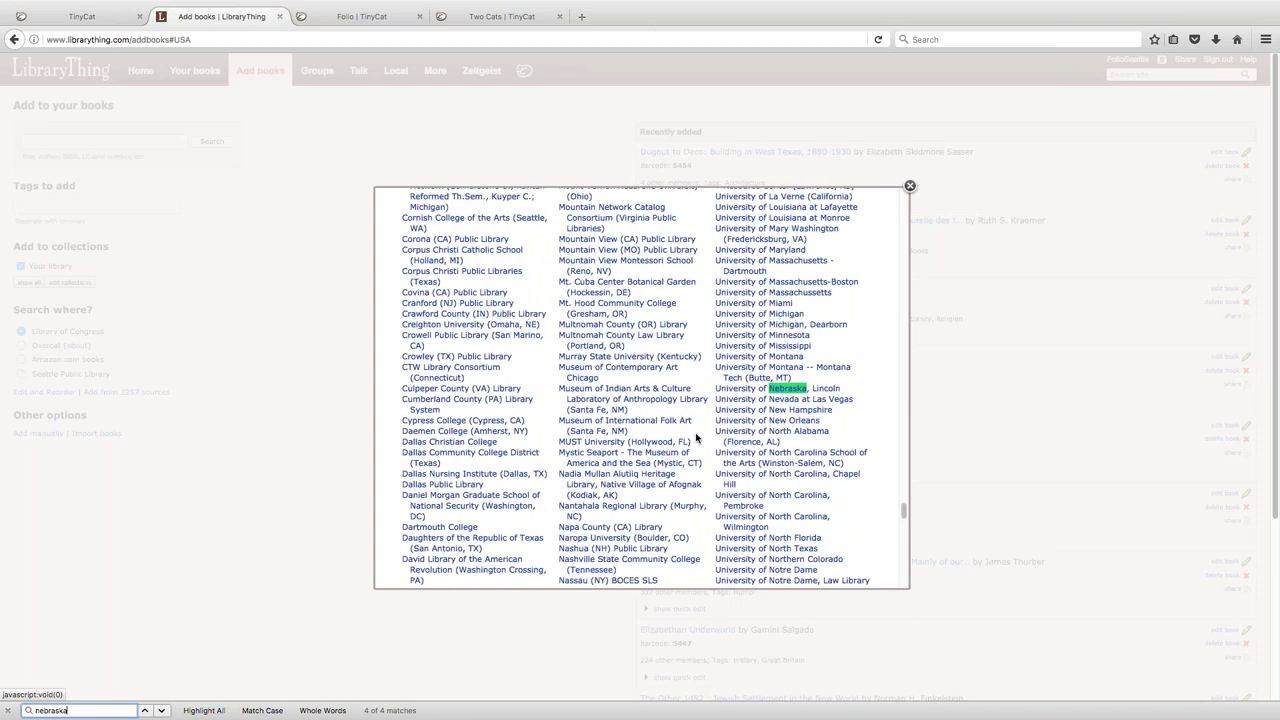
key(Return)
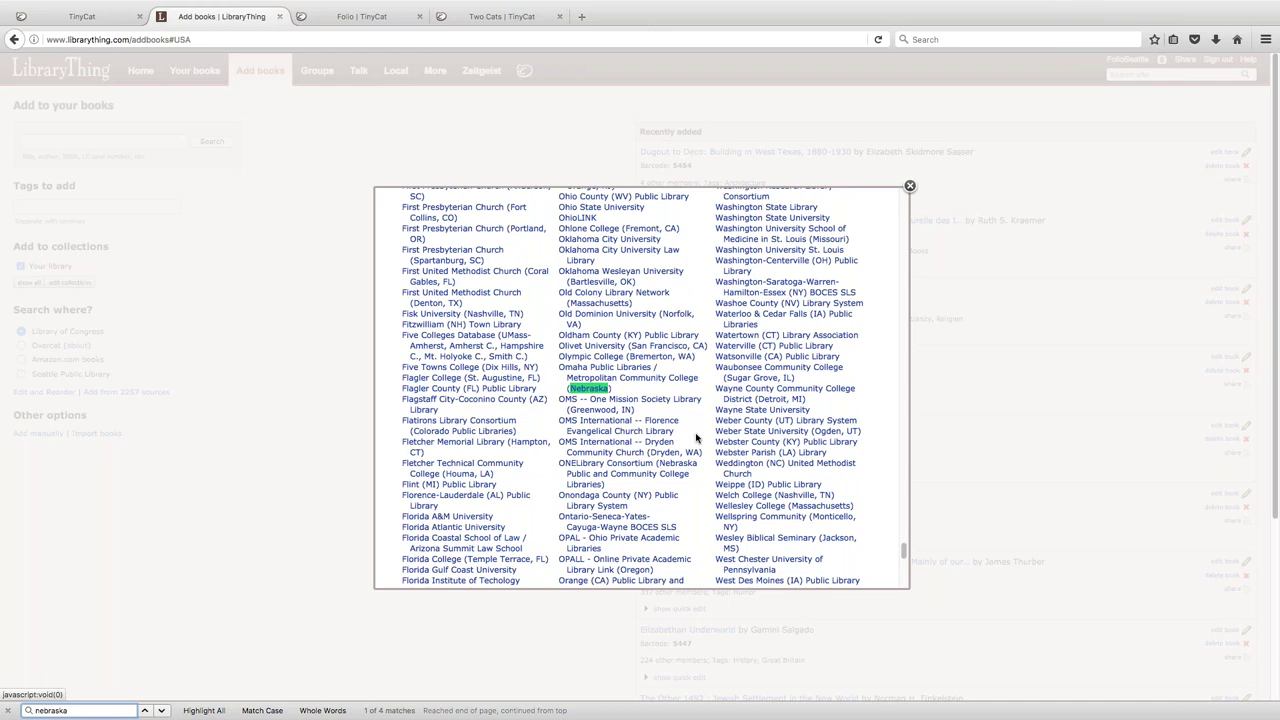
- Scroll the sources list back to the top and return to the Folio catalog
click(905, 207)
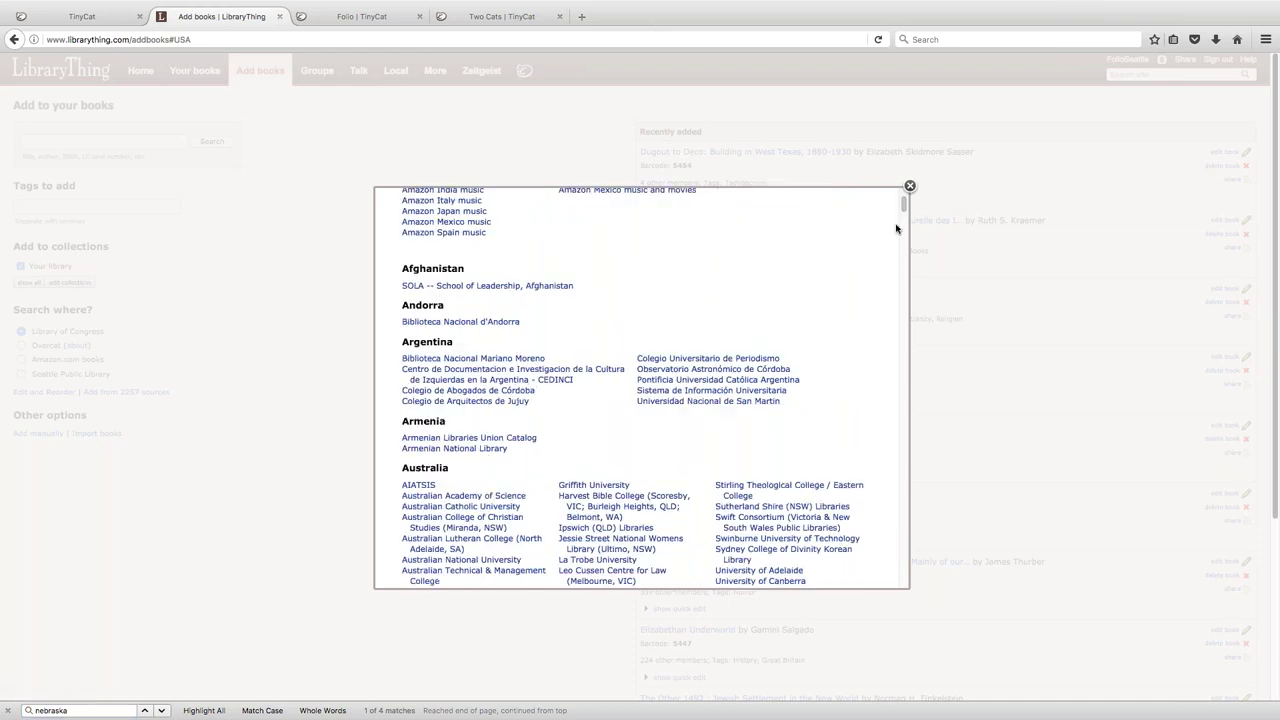
scroll(899, 231, up, 3)
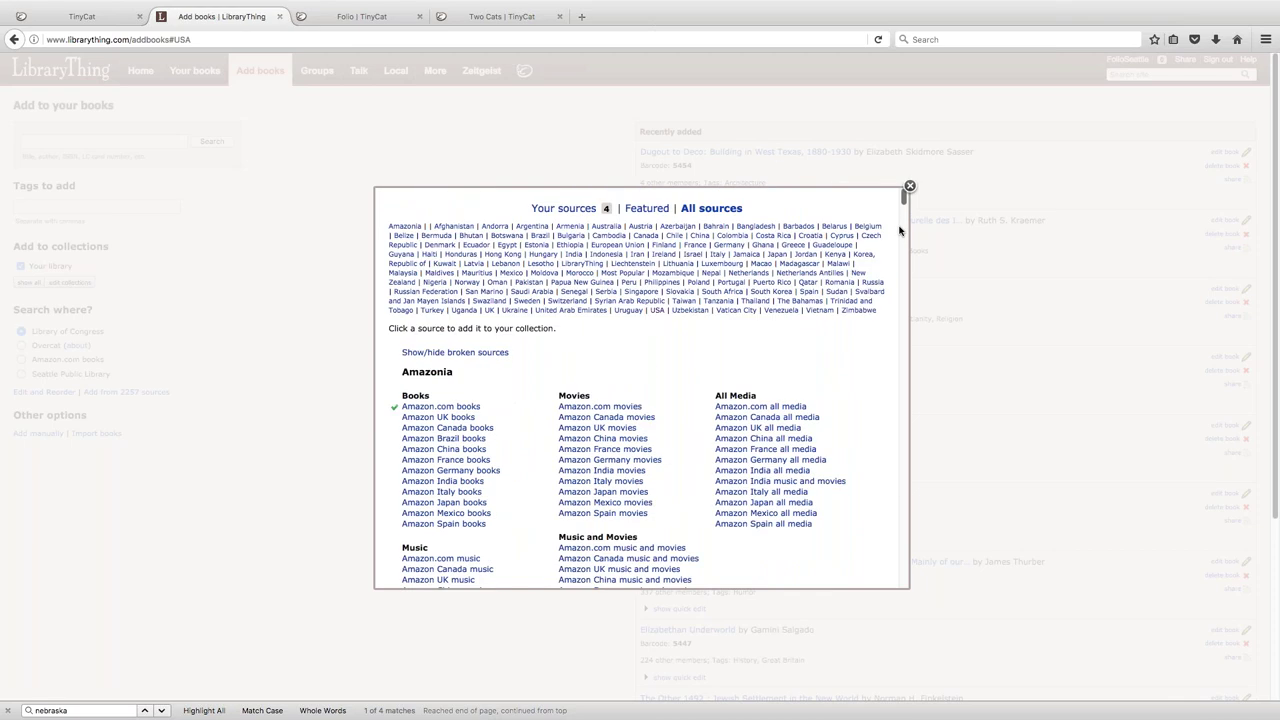
click(399, 17)
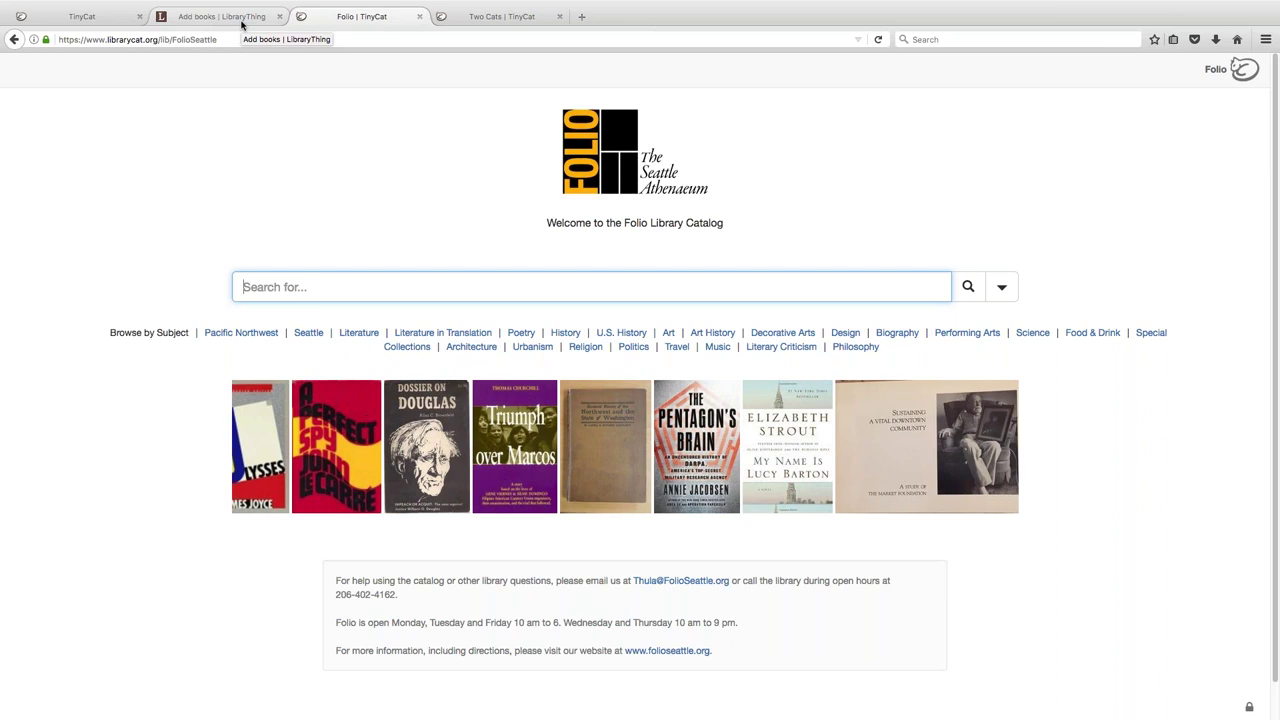
- Go back to LibraryThing's Add books page and close the book sources lightbox
click(242, 17)
click(909, 187)
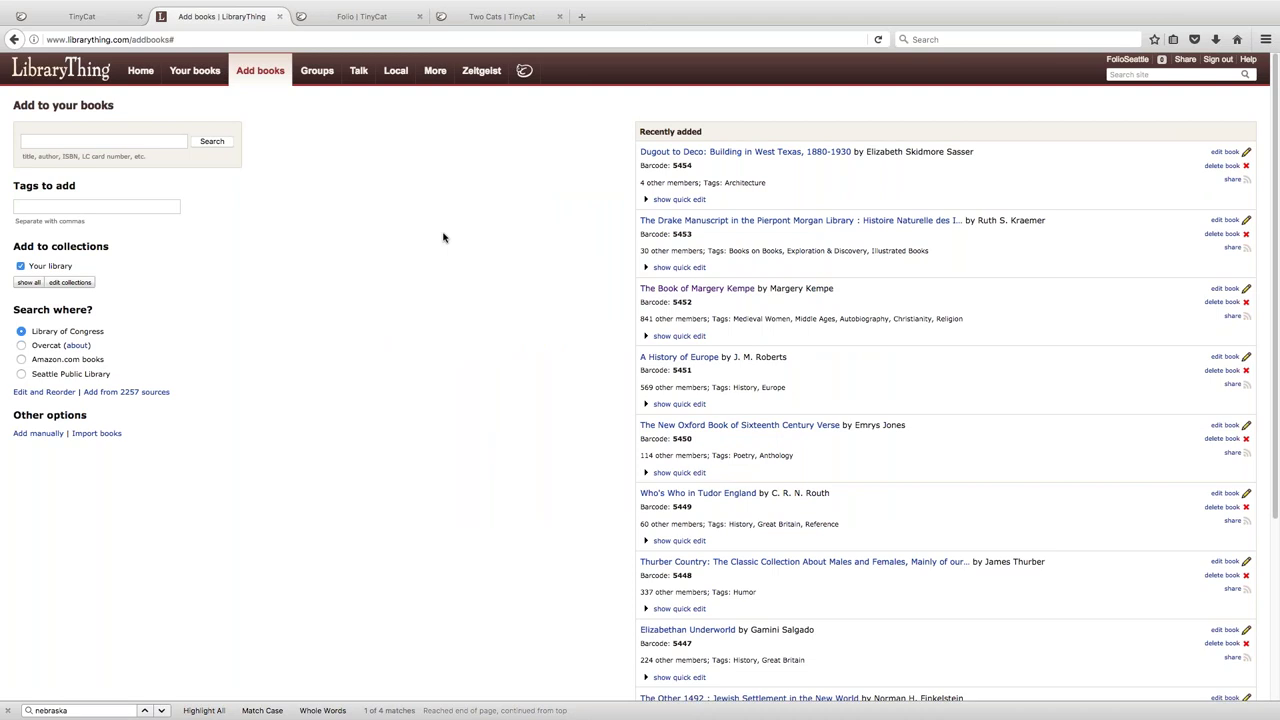
- Open the Overcat '(about)' WikiThing page from the Add books search area, then return to Folio
click(177, 141)
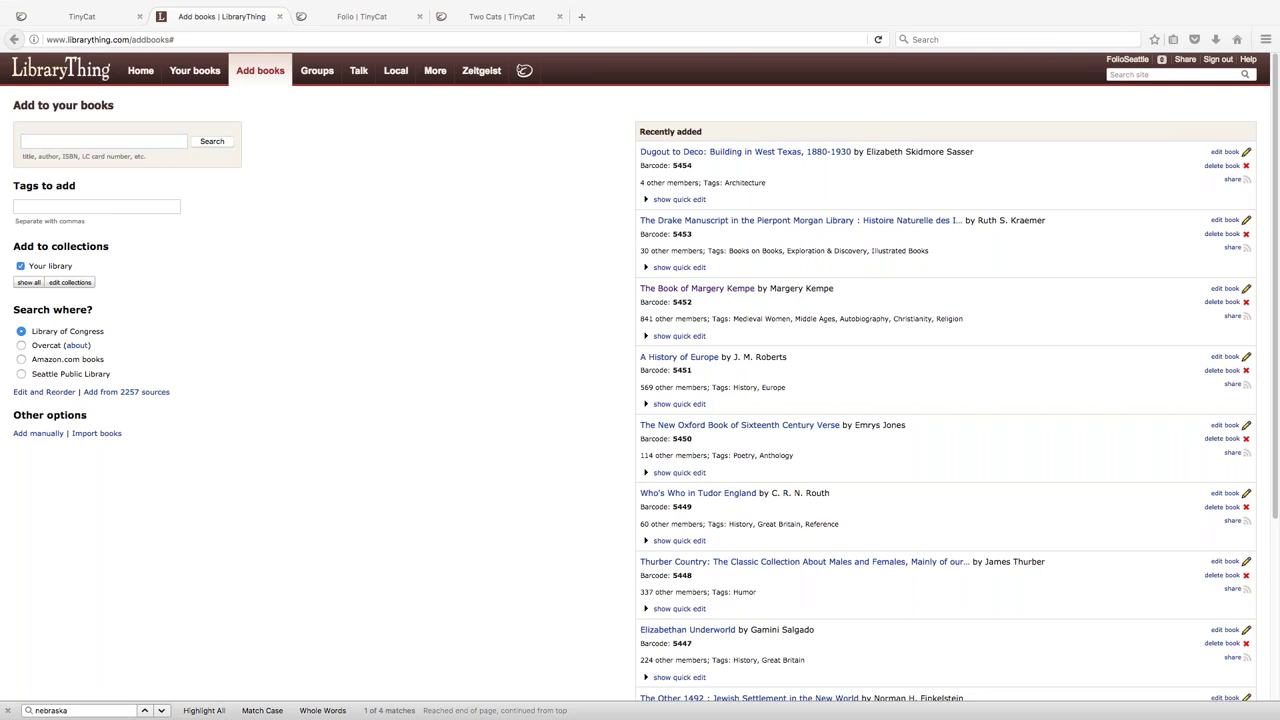
click(469, 260)
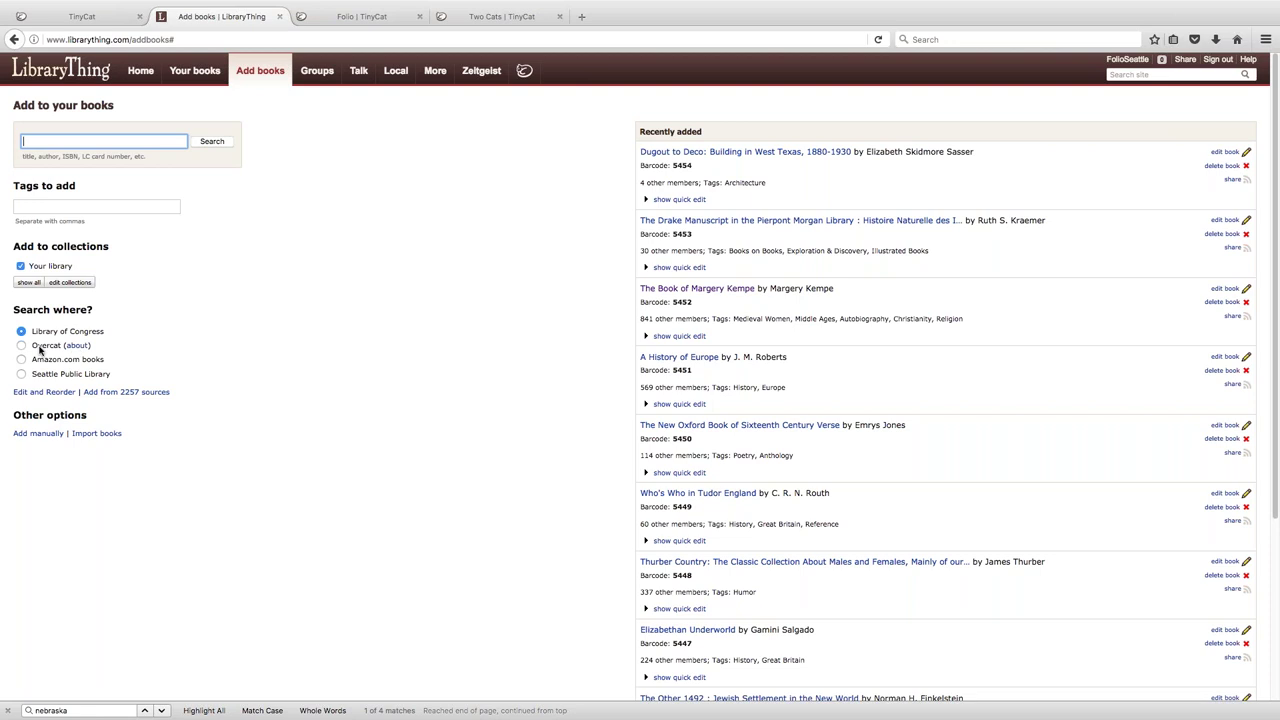
click(77, 345)
click(362, 24)
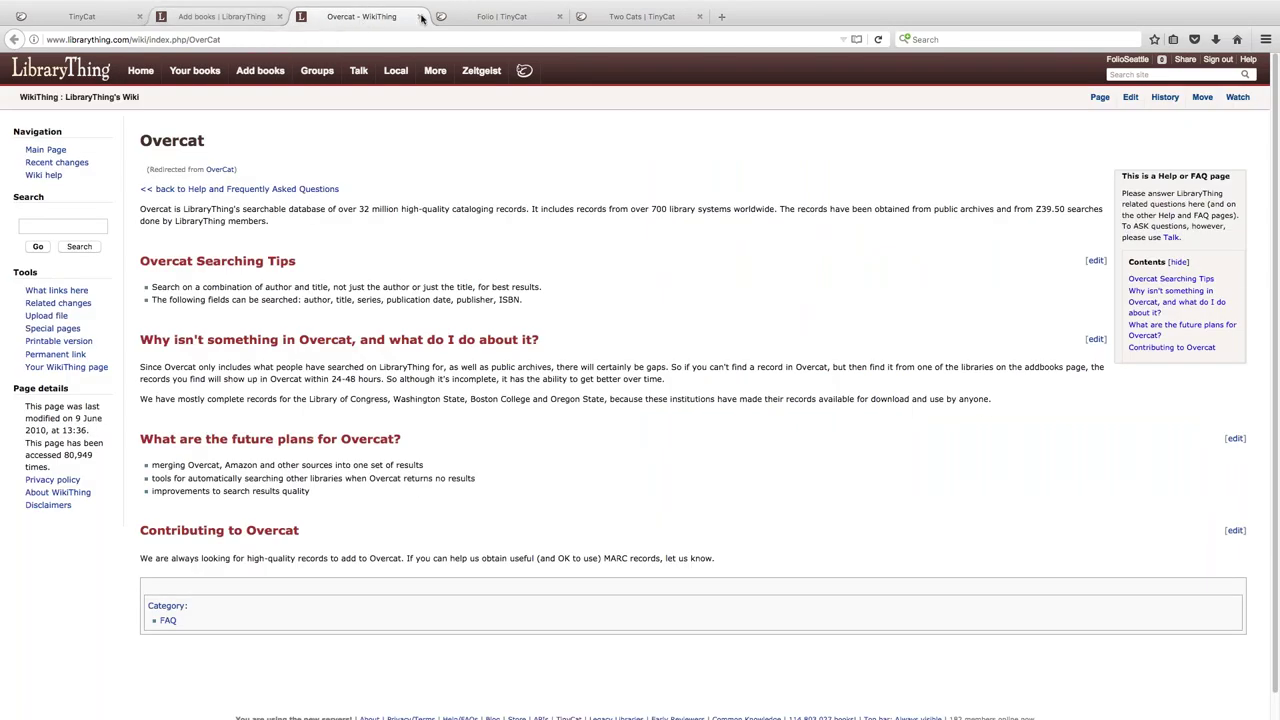
click(467, 20)
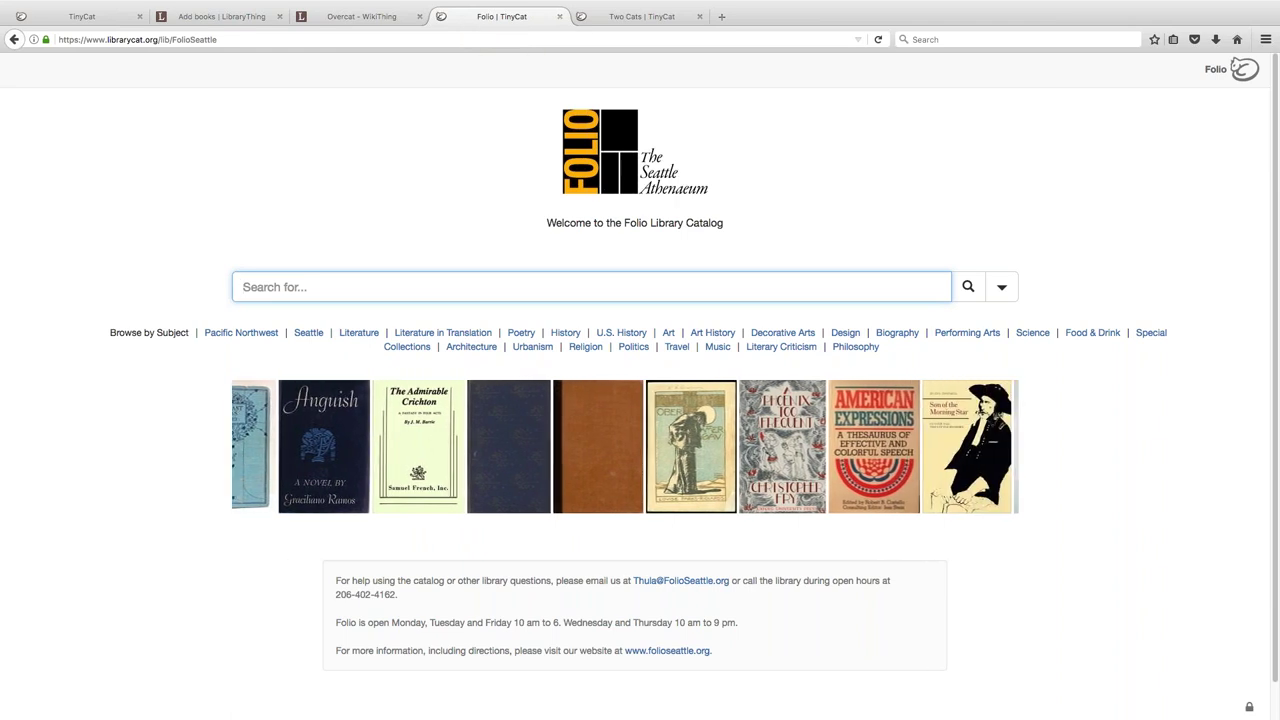
- Switch to the Two Cats Library public catalog and open its patron sign-in box
click(596, 20)
click(1203, 74)
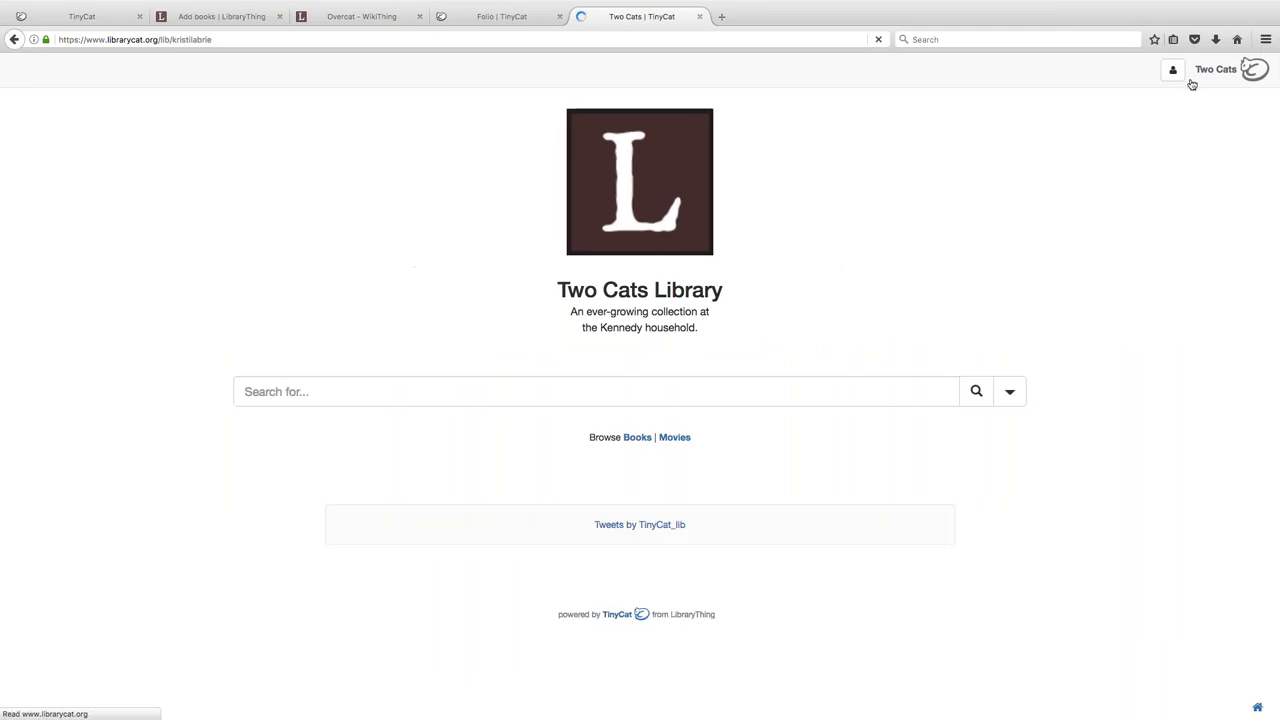
click(1164, 75)
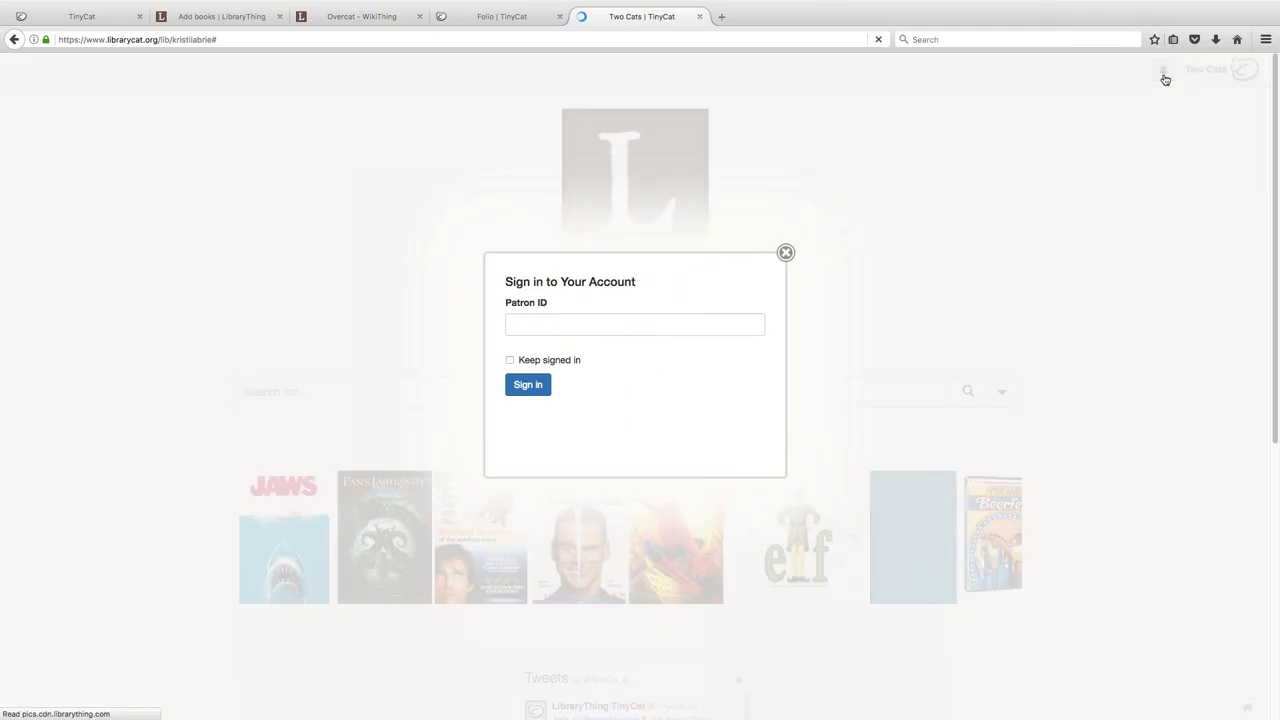
- Sign in with the patron ID, then open Personal Information in edit mode
click(712, 331)
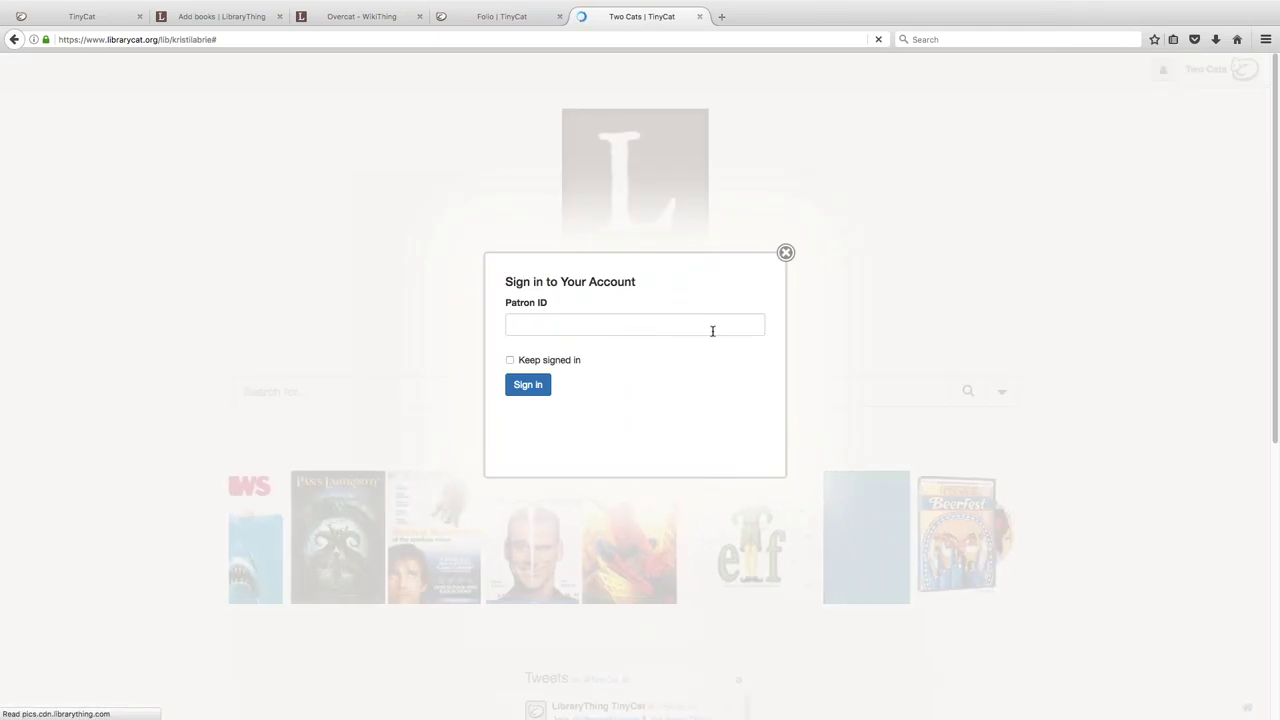
text(2)
key(Return)
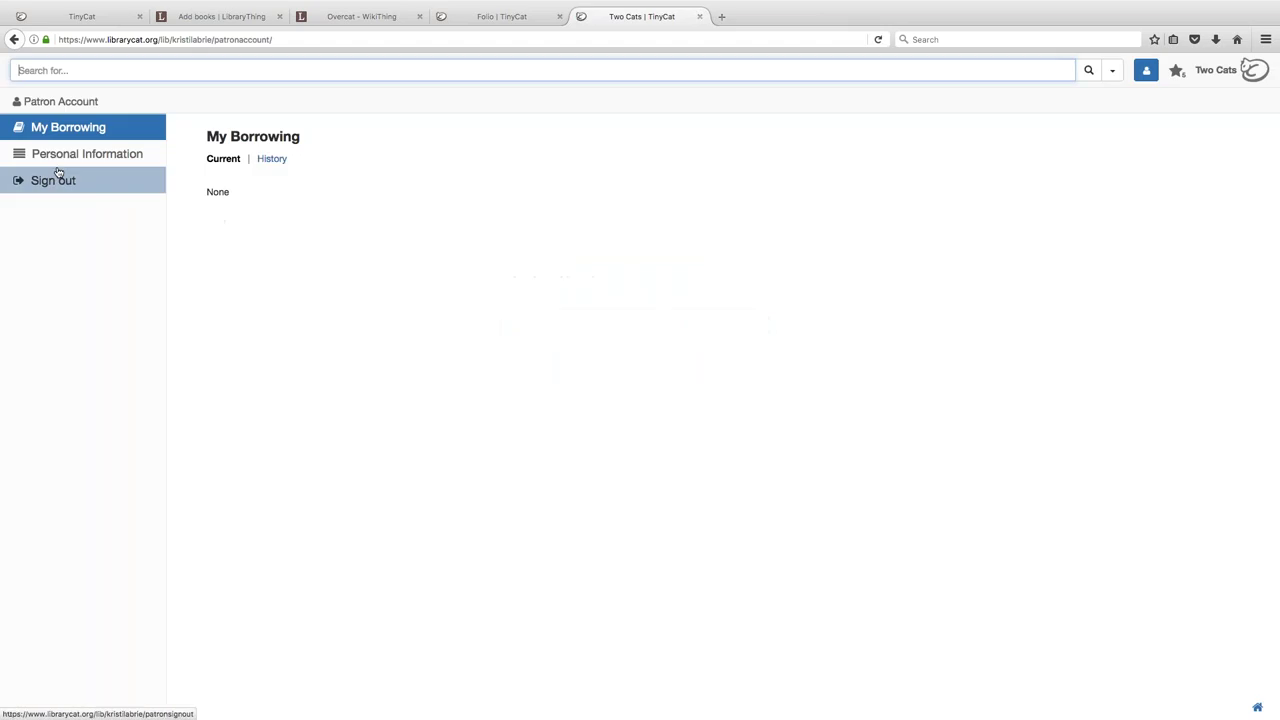
click(70, 160)
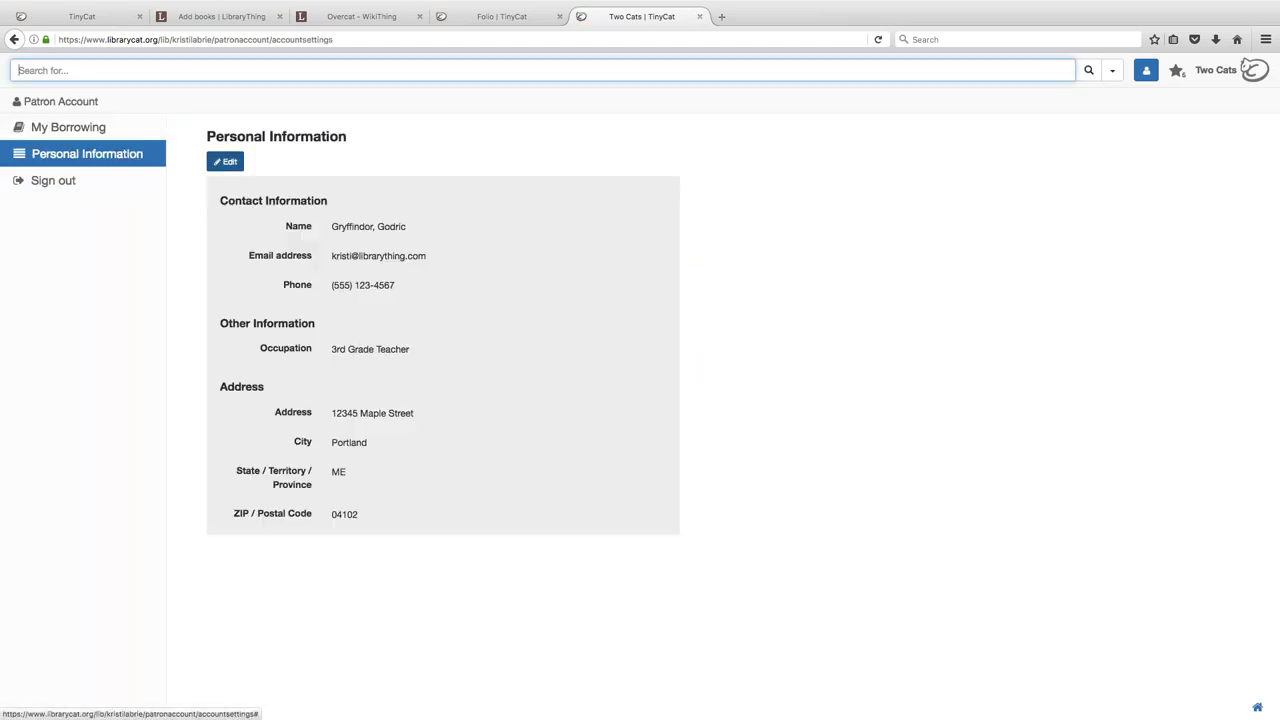
click(225, 161)
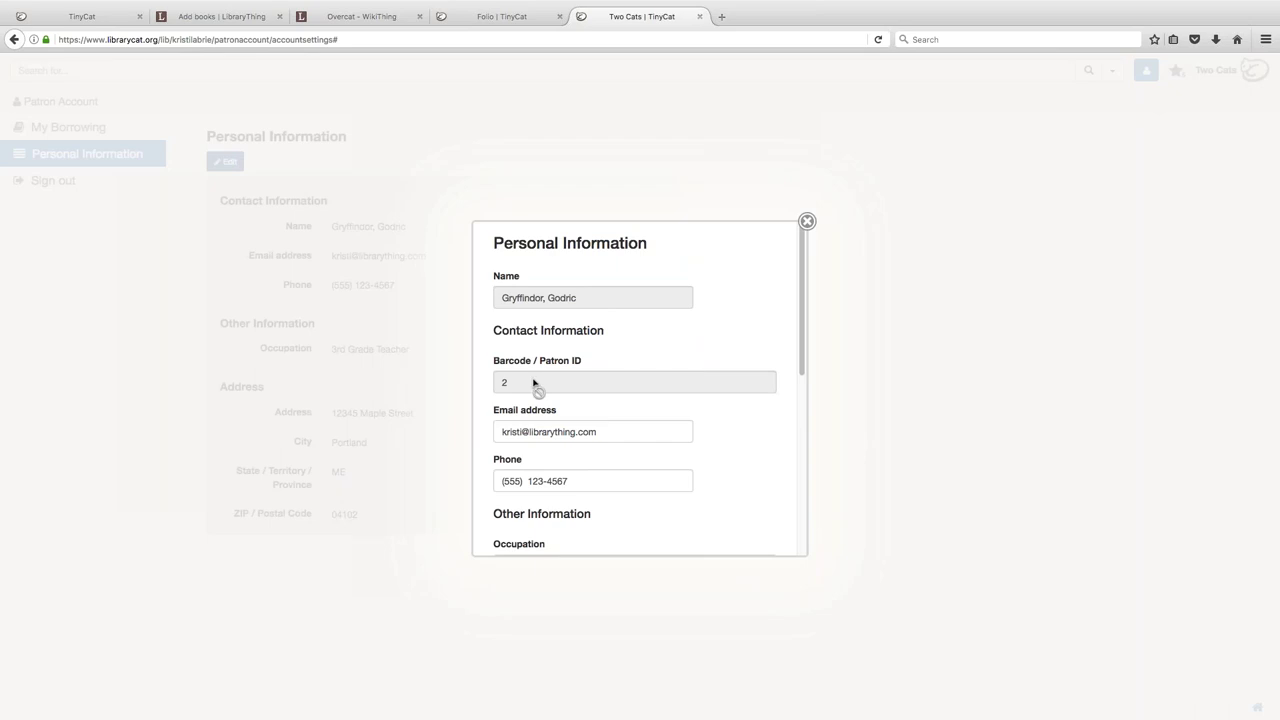
- Close the Personal Information form unsaved, return to Two Cats home, then switch to Folio
key(Tab)
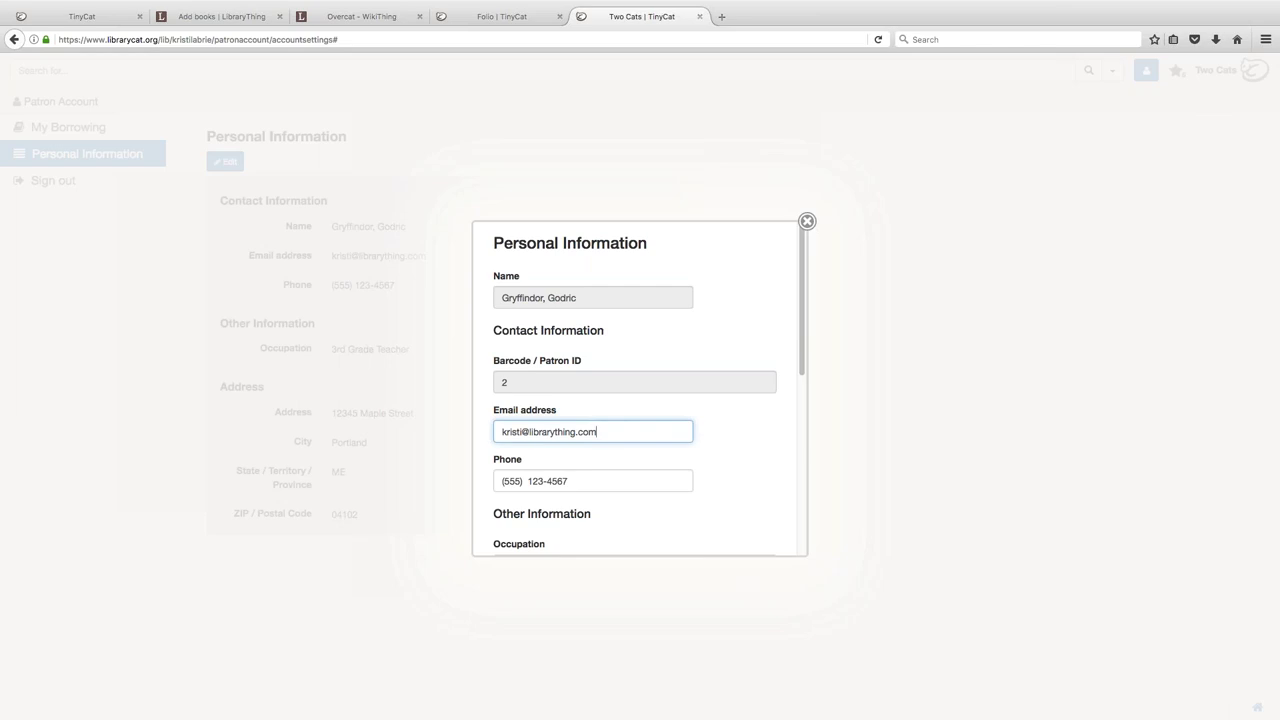
scroll(640, 390, down, 8)
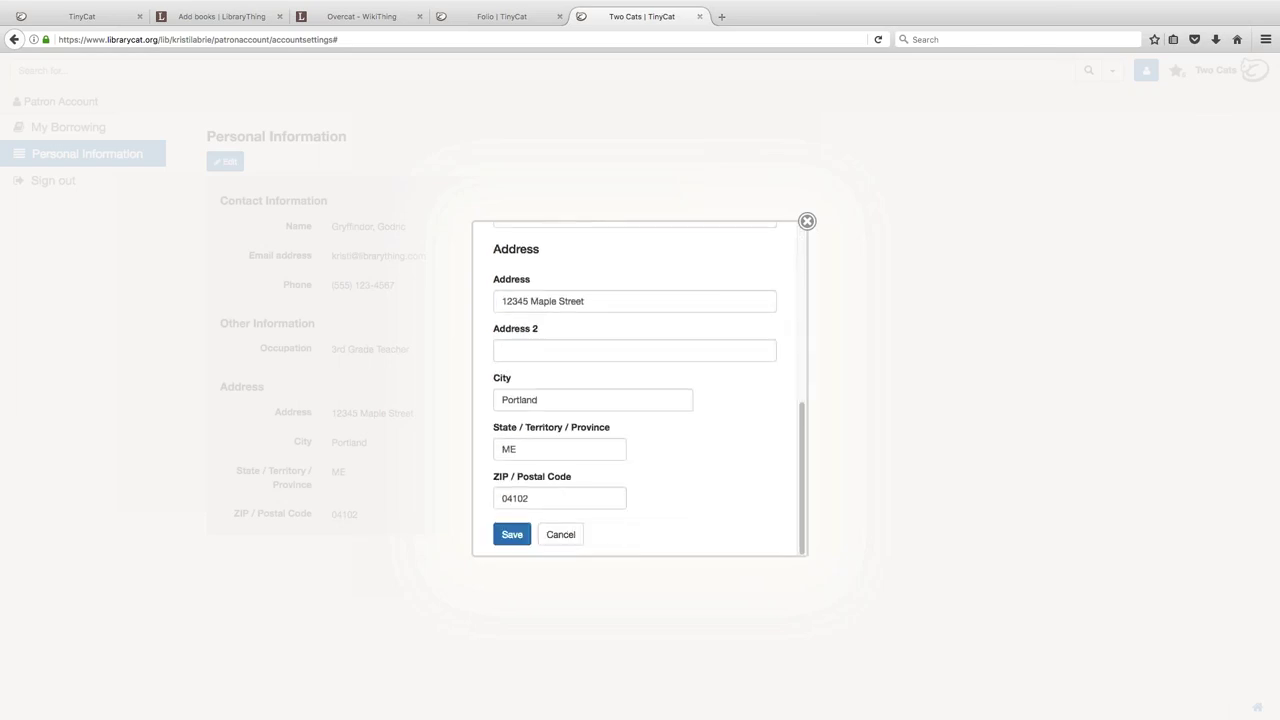
scroll(640, 390, up, 8)
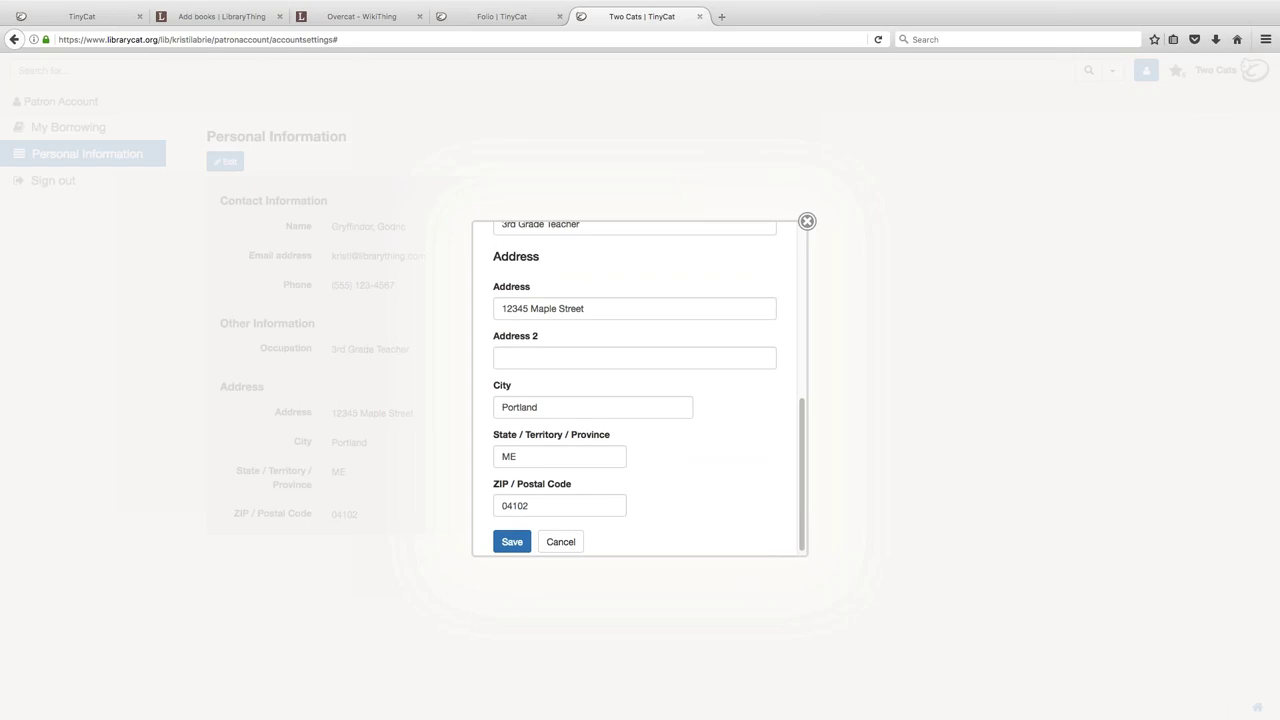
click(806, 222)
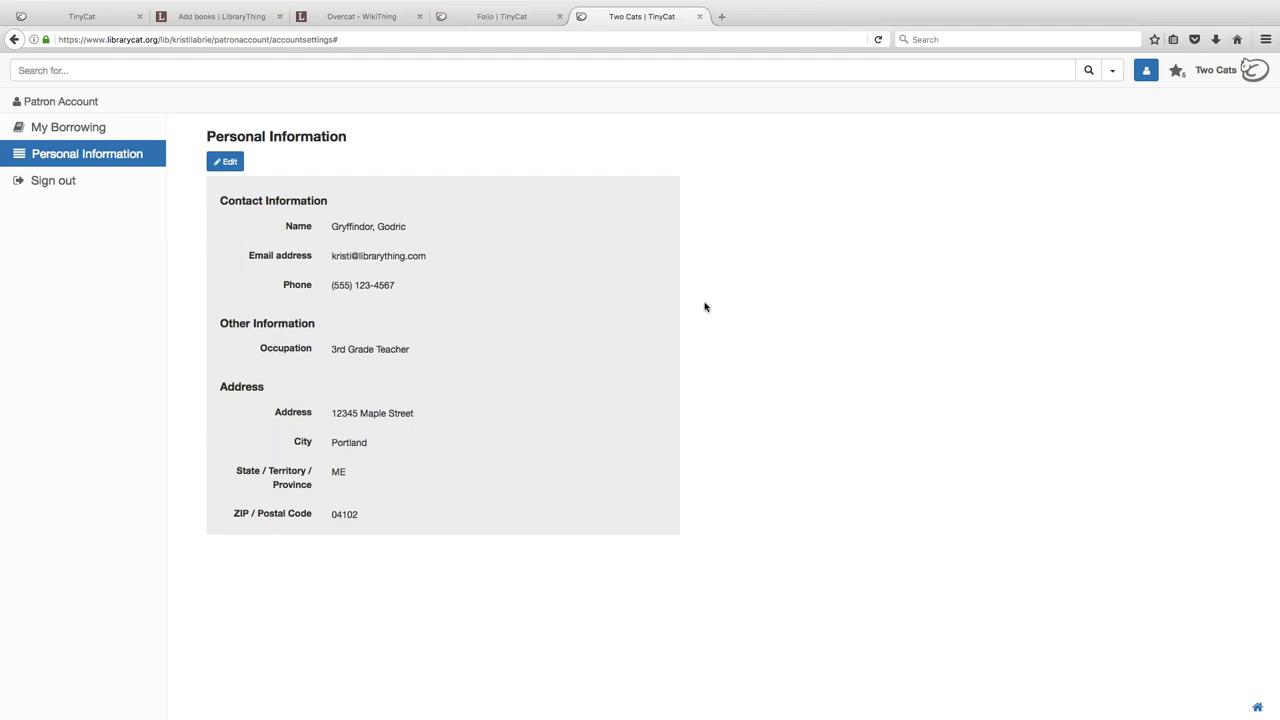
click(1223, 80)
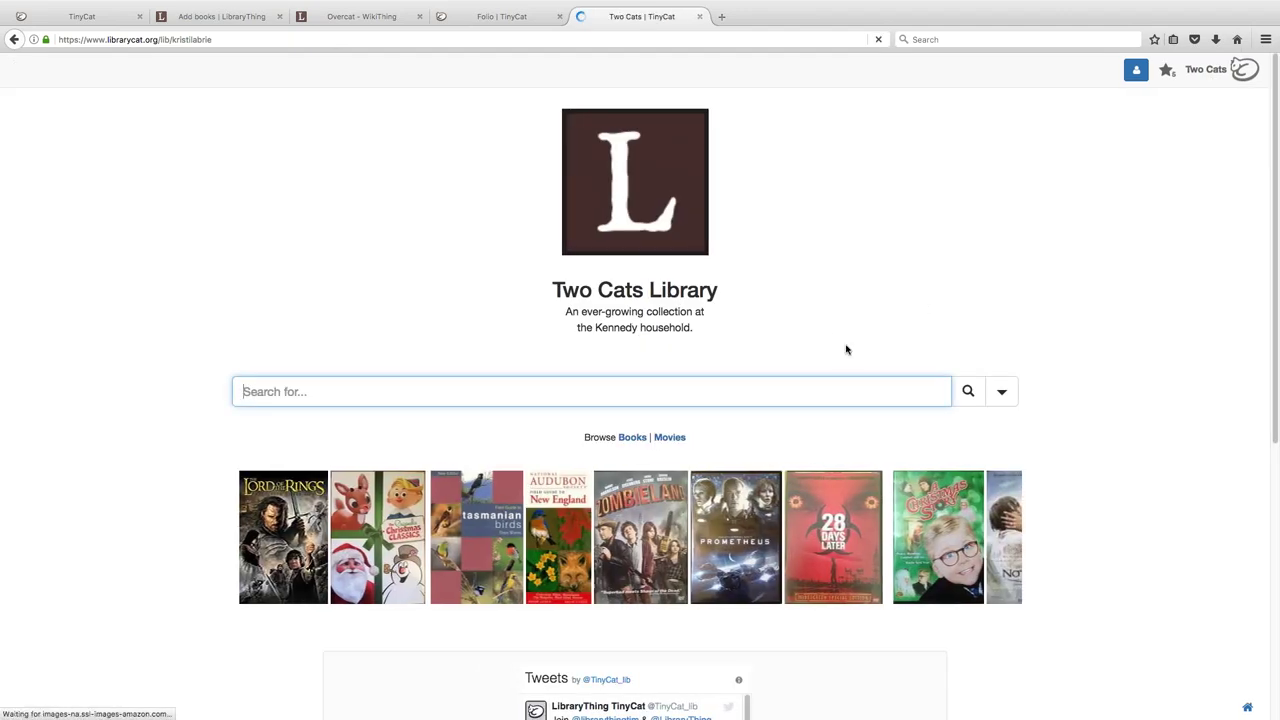
click(491, 18)
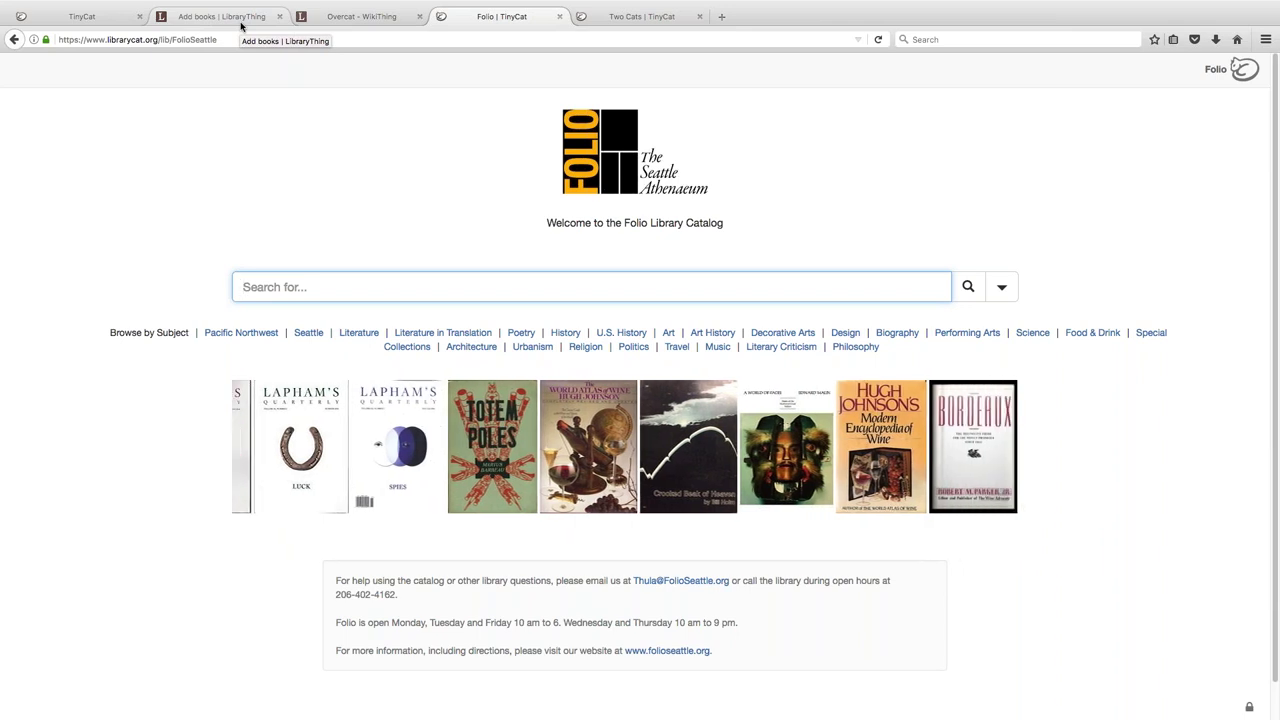
- Show TinyCat's pricing page with Volunteer plans from $3 and Paid Staff plans from $10
click(106, 18)
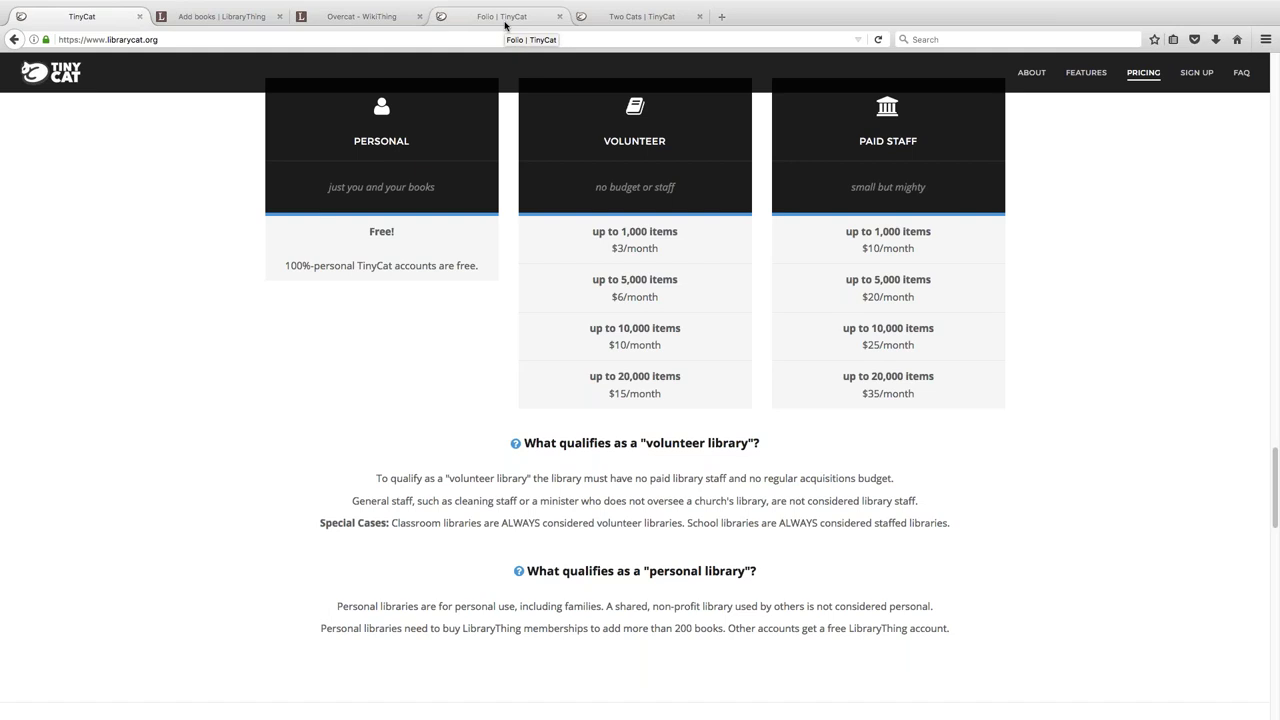
- Enter Two Cats' TinyCat Admin settings and bring up the Detail Page Sections list
click(505, 18)
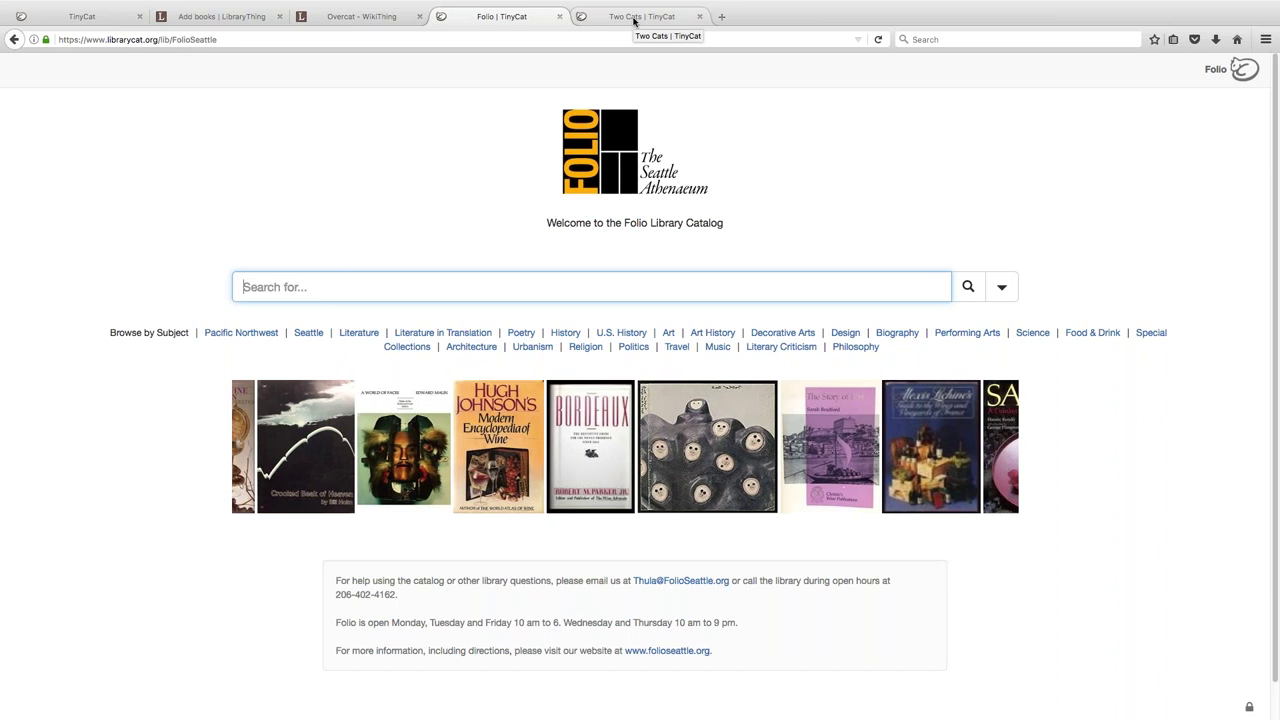
click(633, 17)
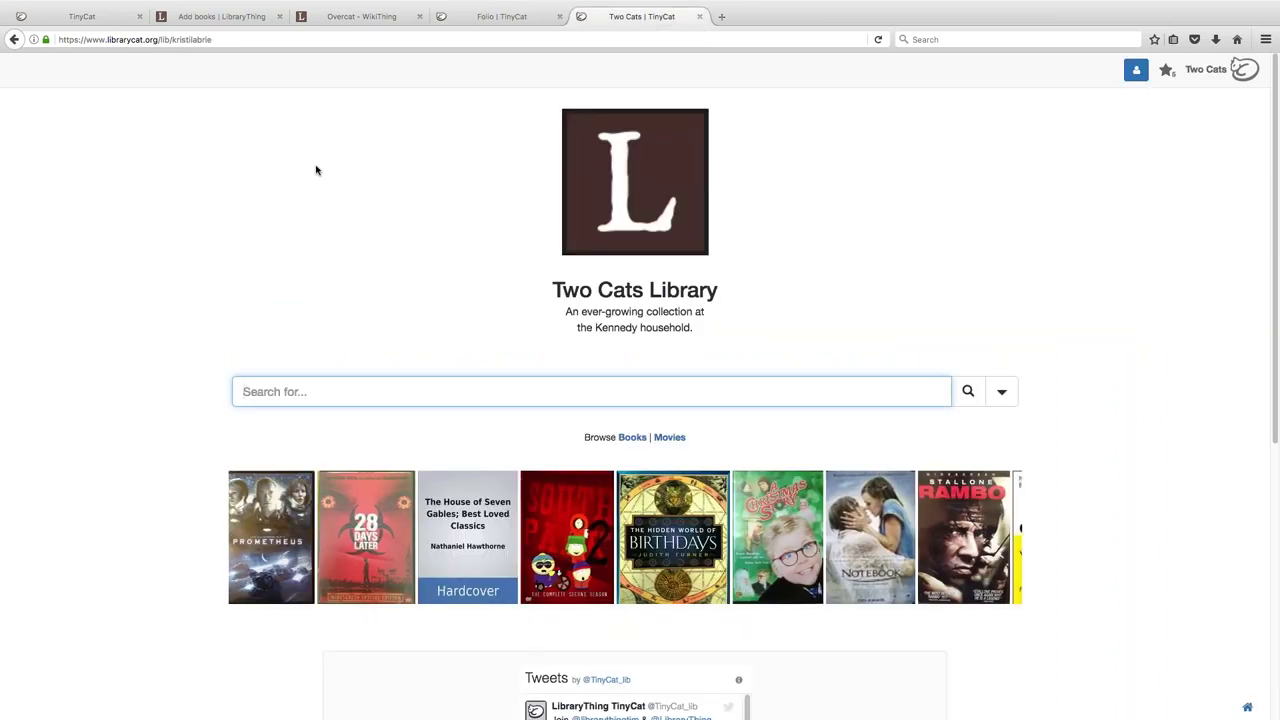
click(1249, 707)
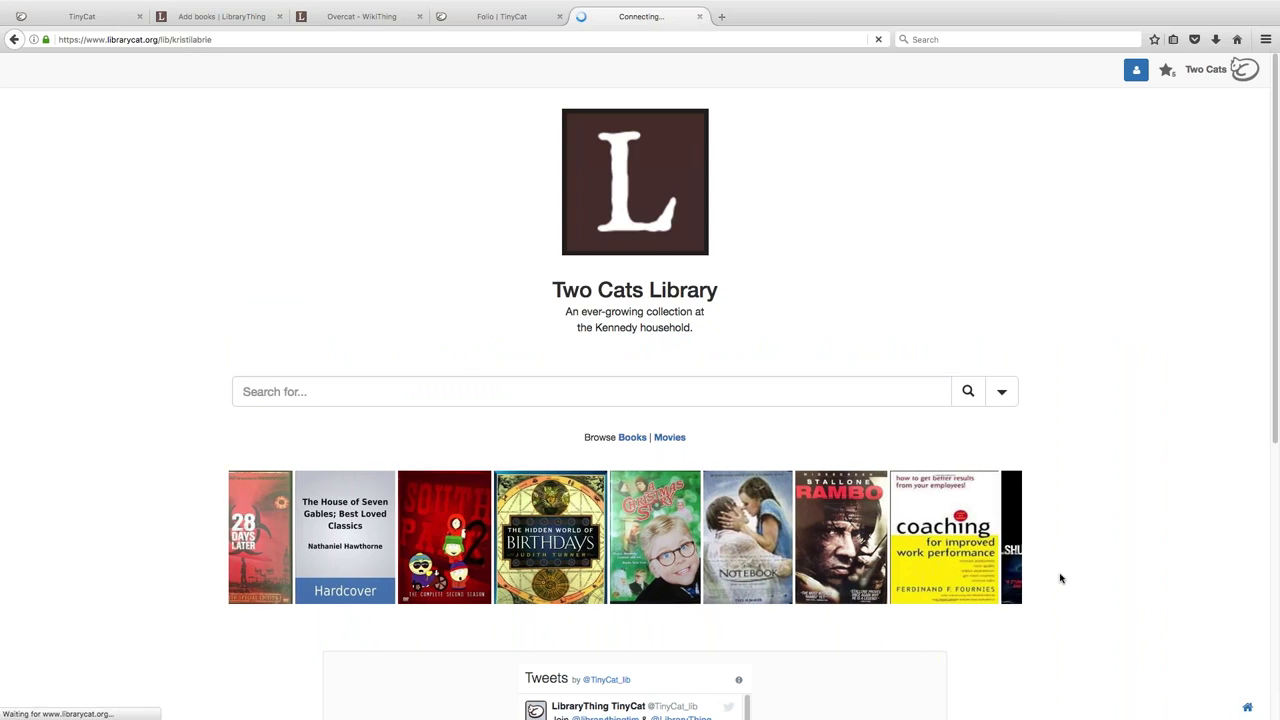
click(758, 167)
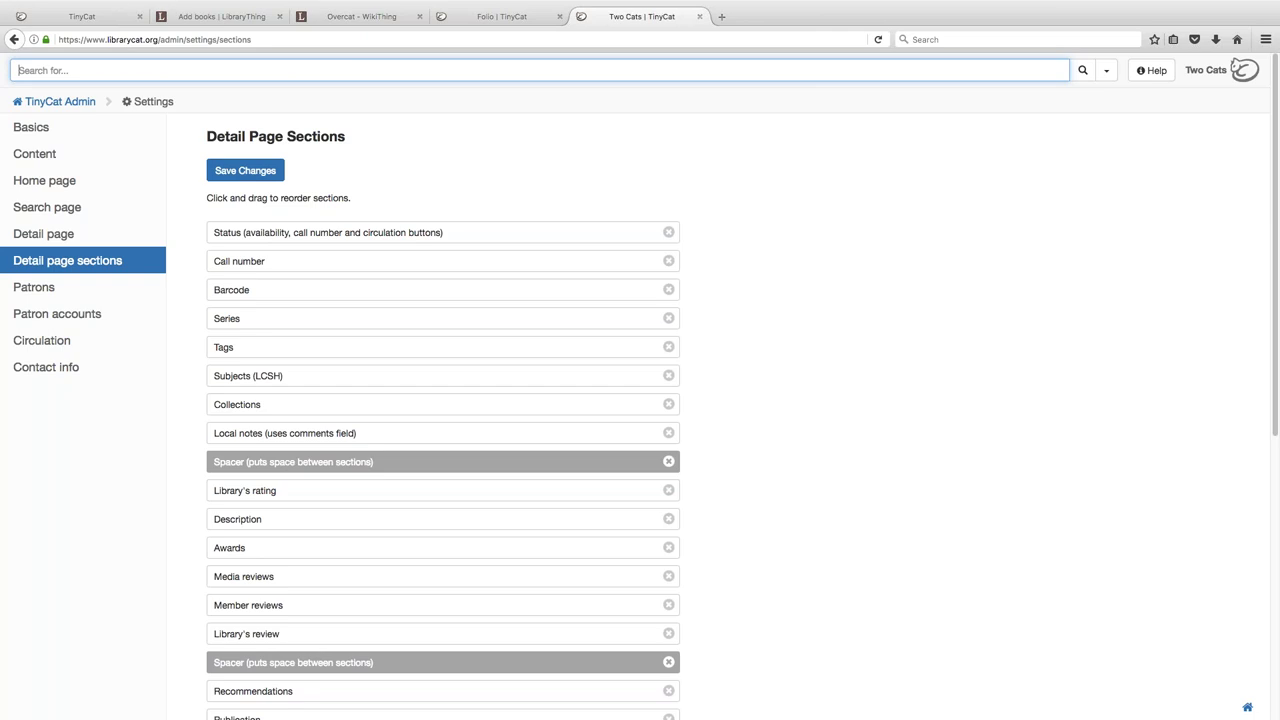
scroll(640, 400, down, 1)
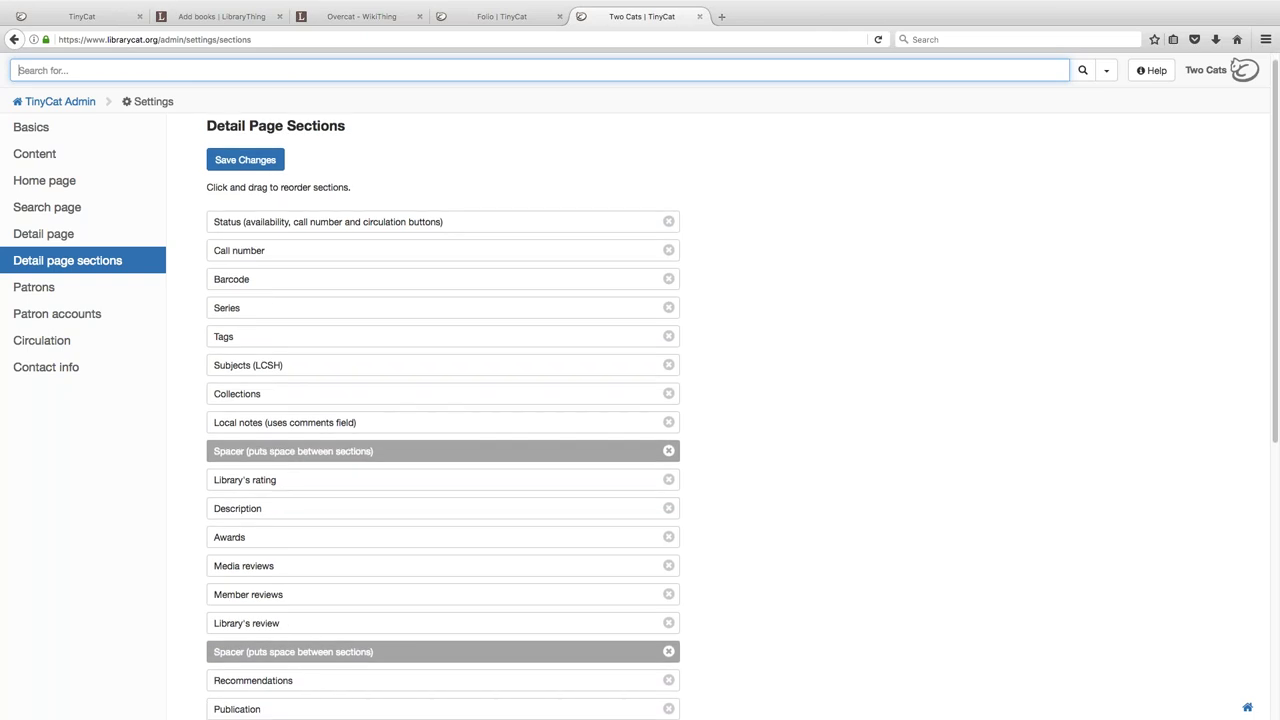
scroll(640, 400, down, 3)
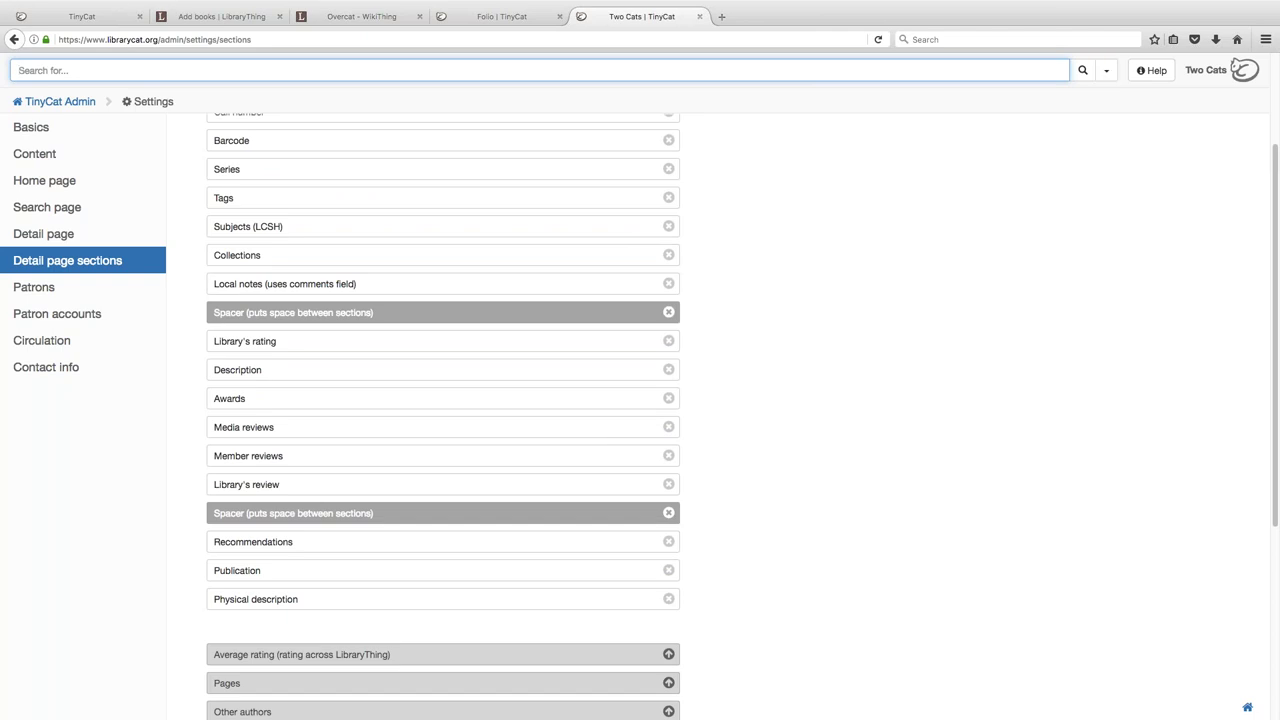
- Glance at the admin search page settings, then return to the Folio library catalog home page
click(107, 218)
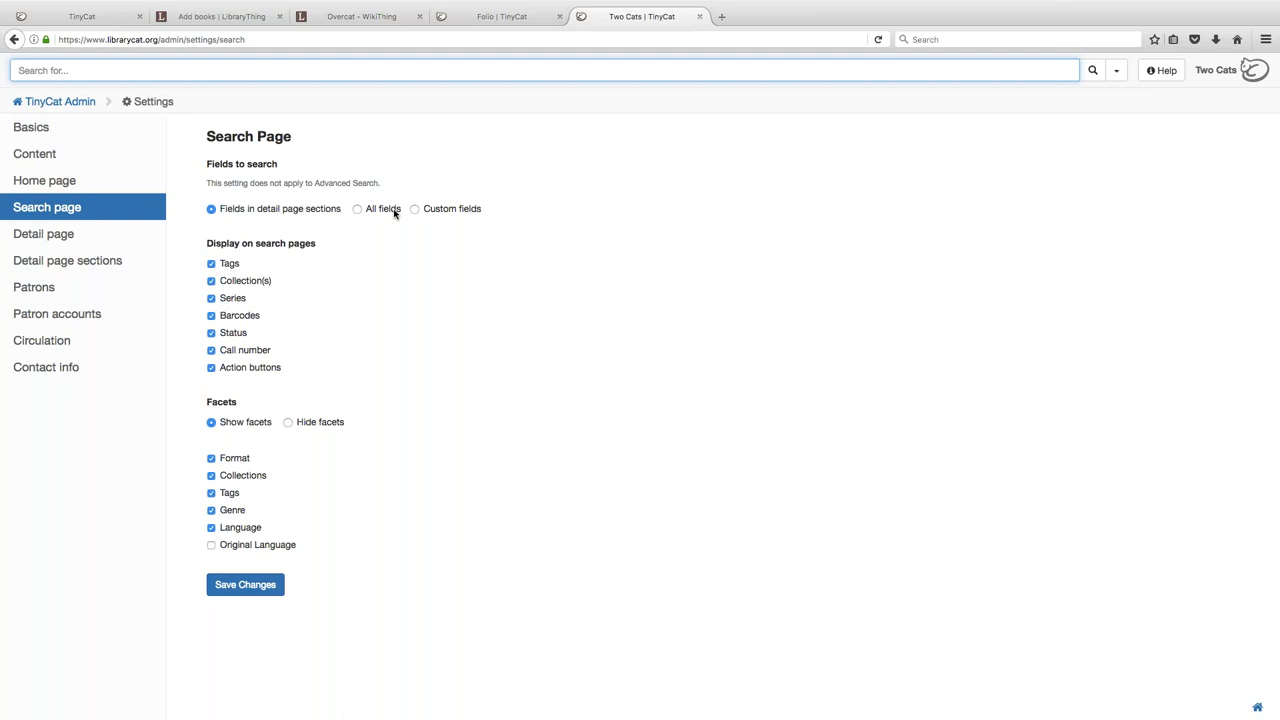
click(497, 16)
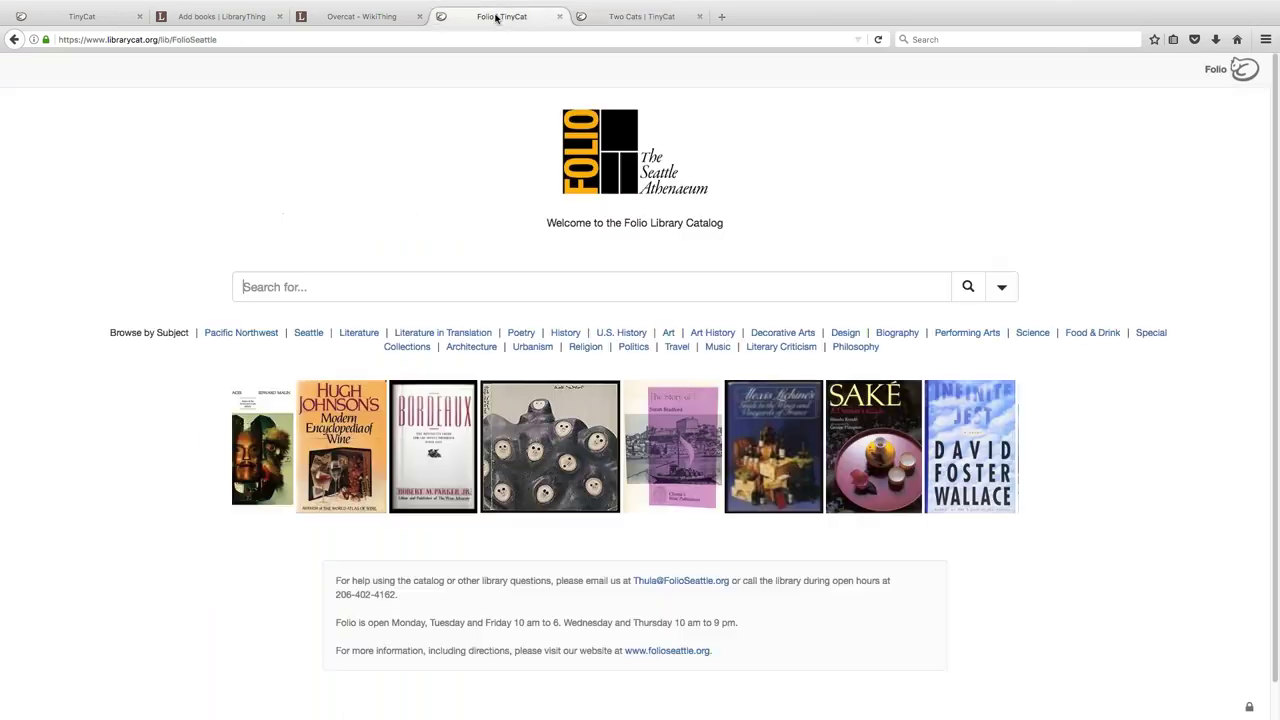